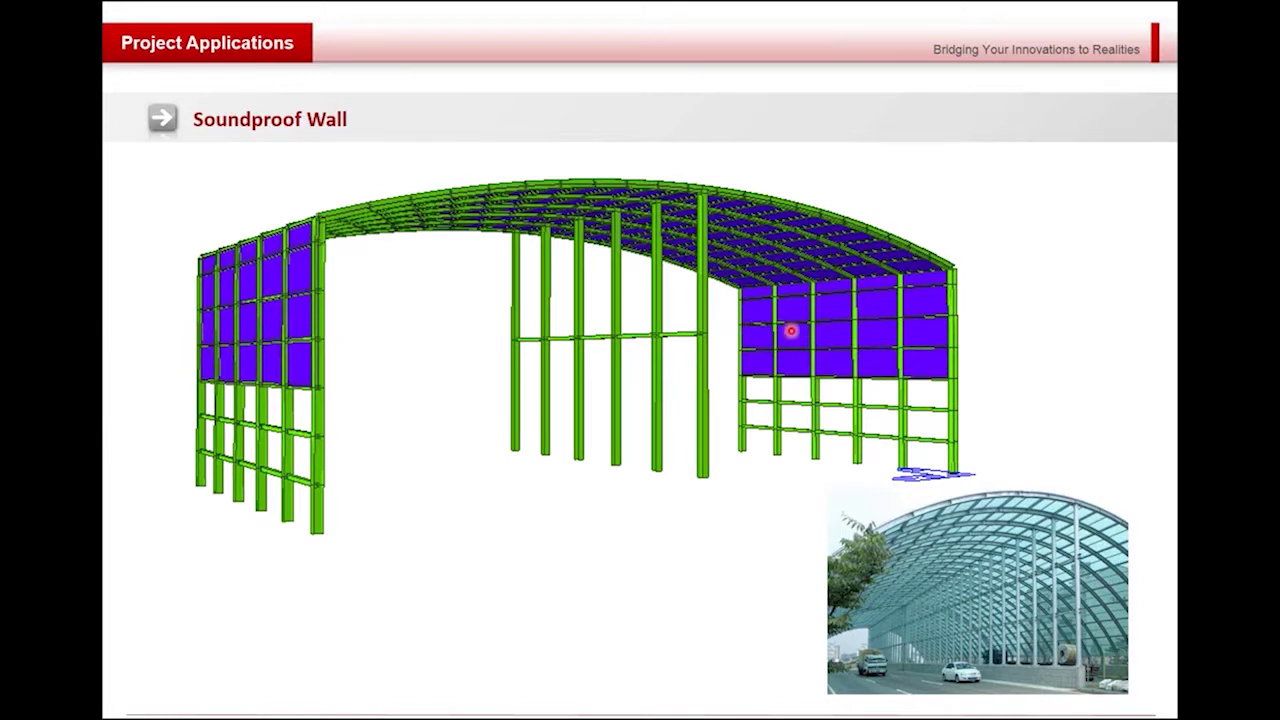
# - Switch to midas Civil, open Soundproff walls_start.mcb, dismiss the disconnected notice and select everything
pyautogui.hotkey('alt', 'Tab')
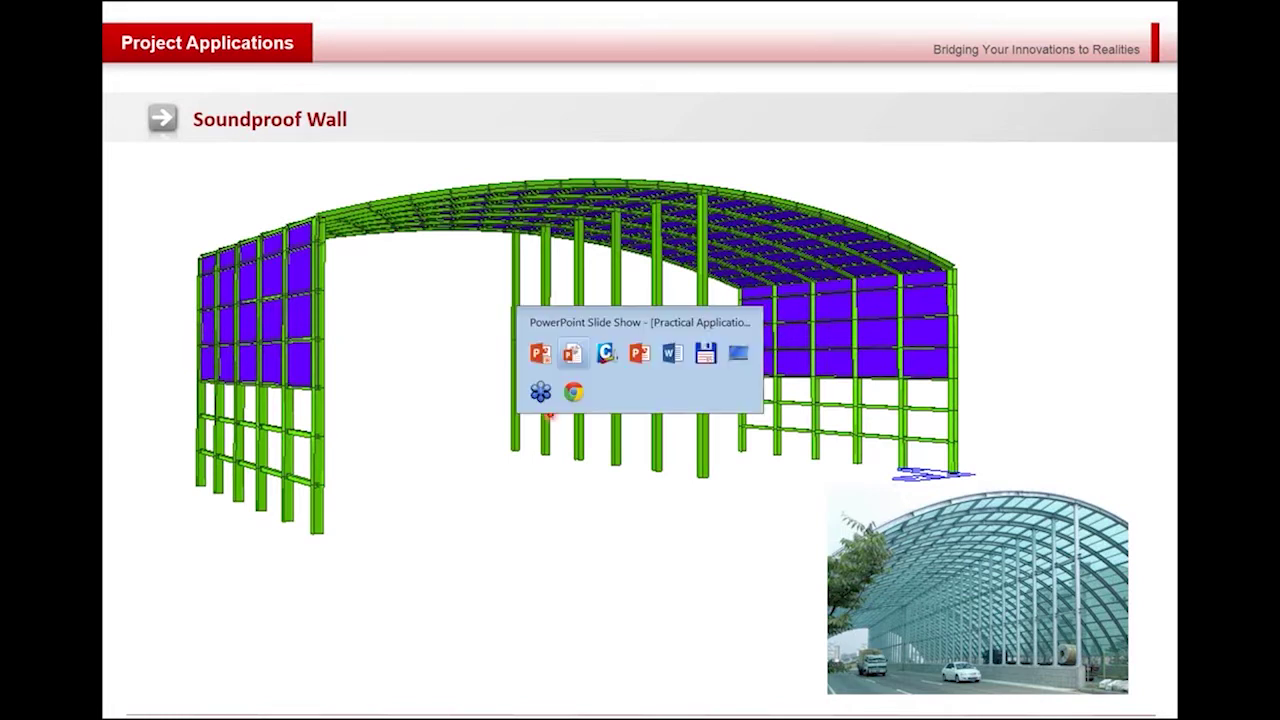
pyautogui.hotkey('alt', 'Tab')
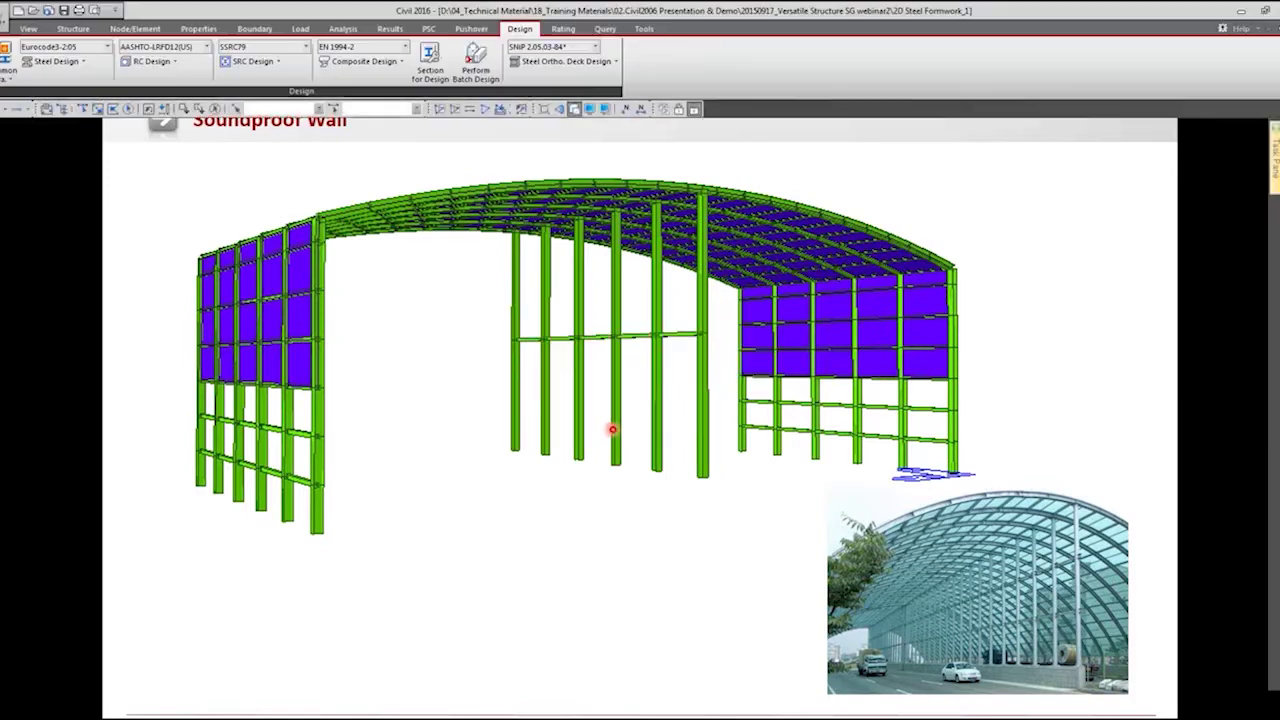
pyautogui.hotkey('ctrl', 'o')
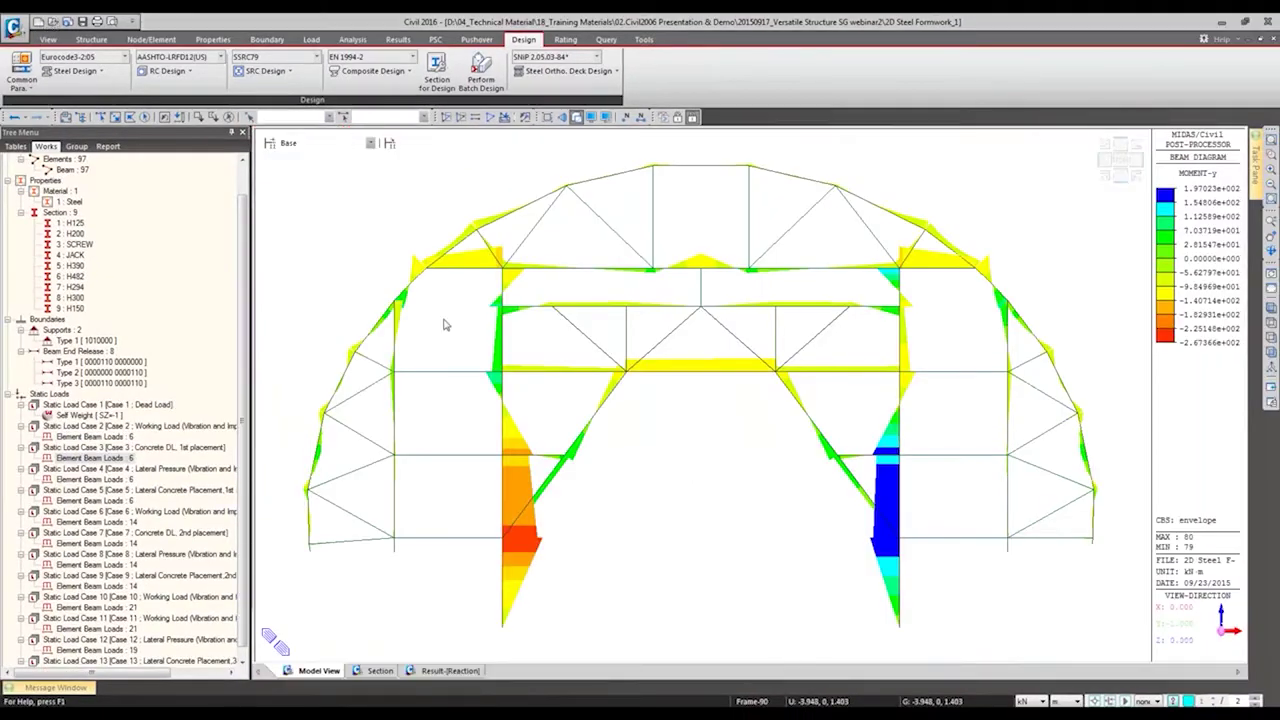
pyautogui.click(625, 357)
pyautogui.scroll(-2, 637, 368)
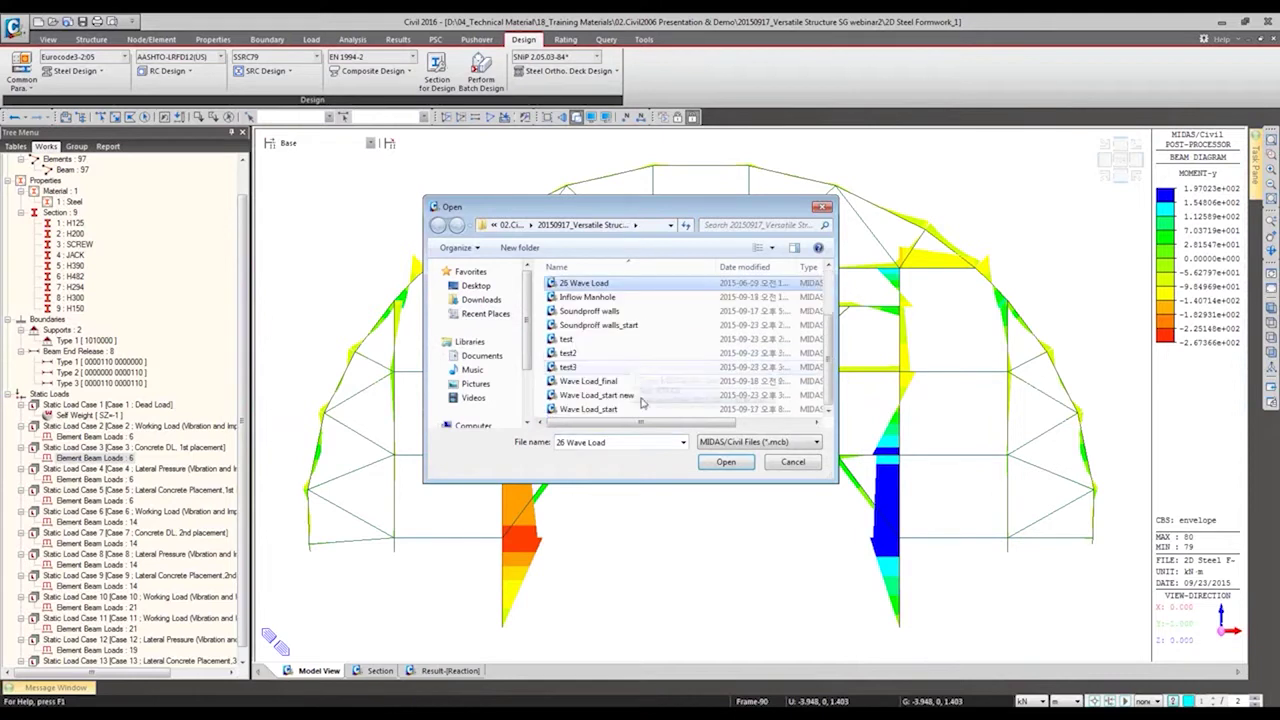
pyautogui.click(608, 328)
pyautogui.doubleClick(609, 328)
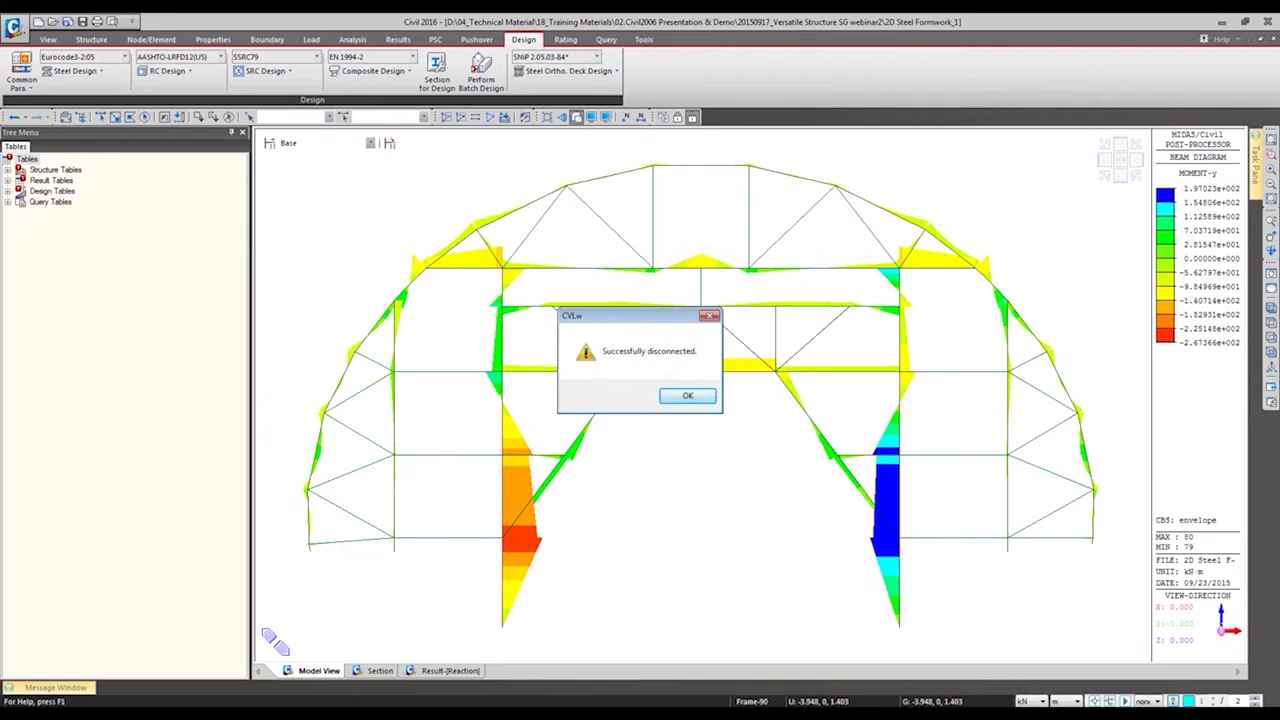
pyautogui.click(684, 397)
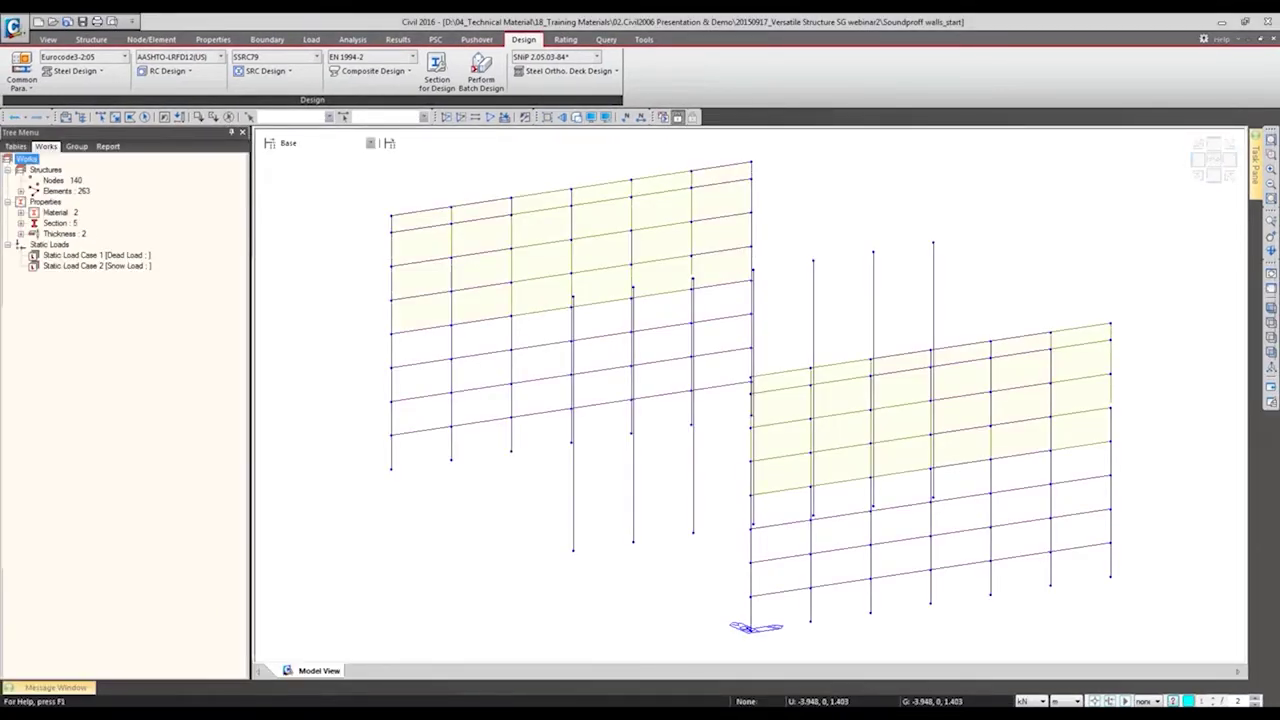
pyautogui.click(145, 117)
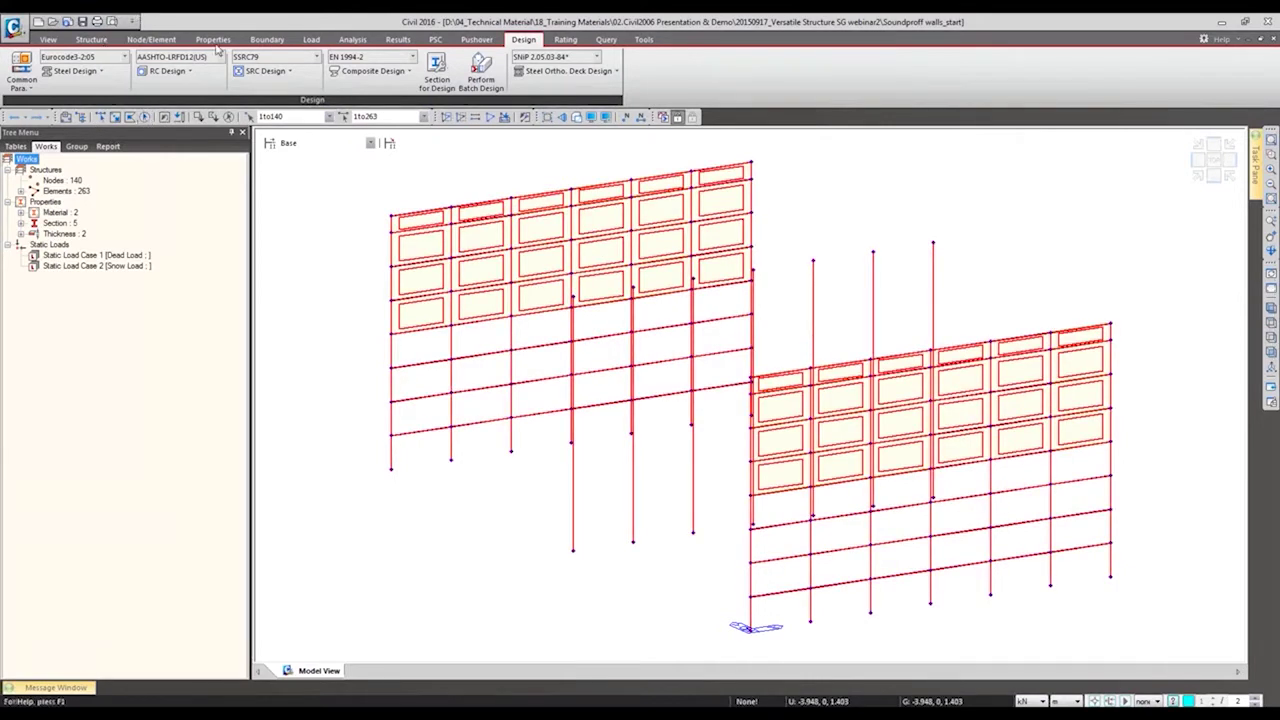
# - Delete all selected nodes with their elements, keeping materials, sections and load cases
pyautogui.click(155, 40)
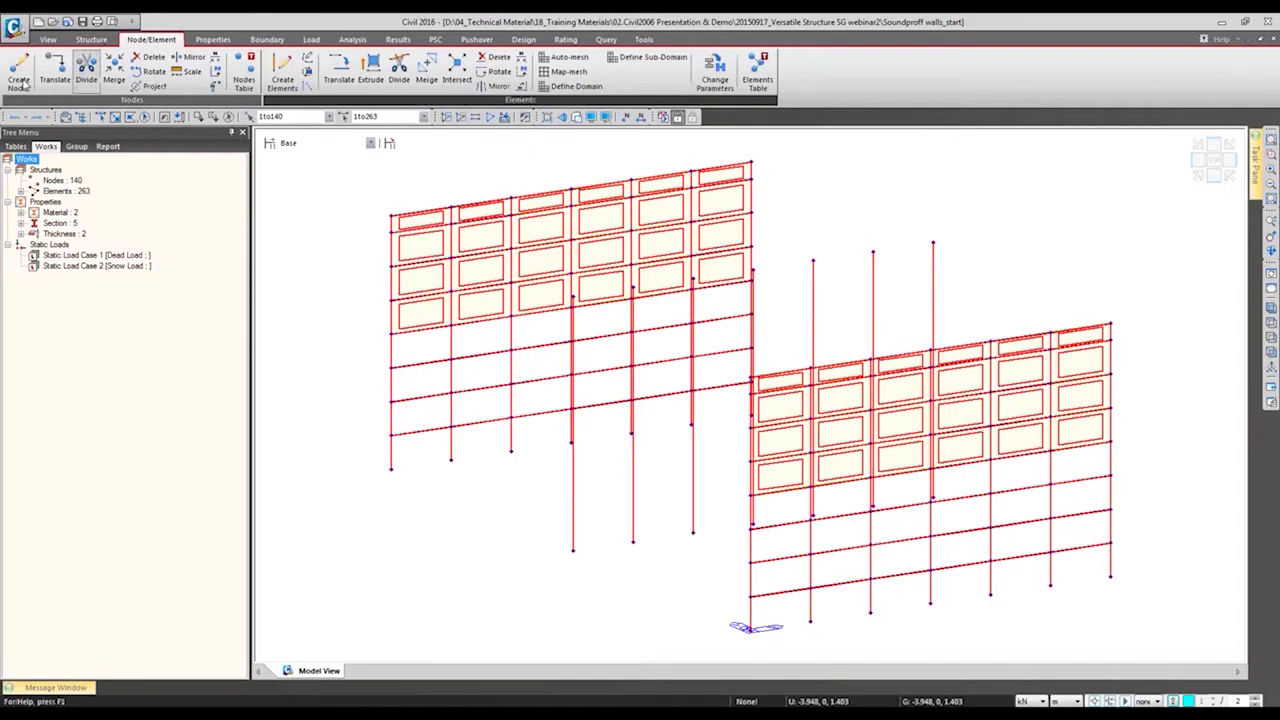
pyautogui.click(150, 57)
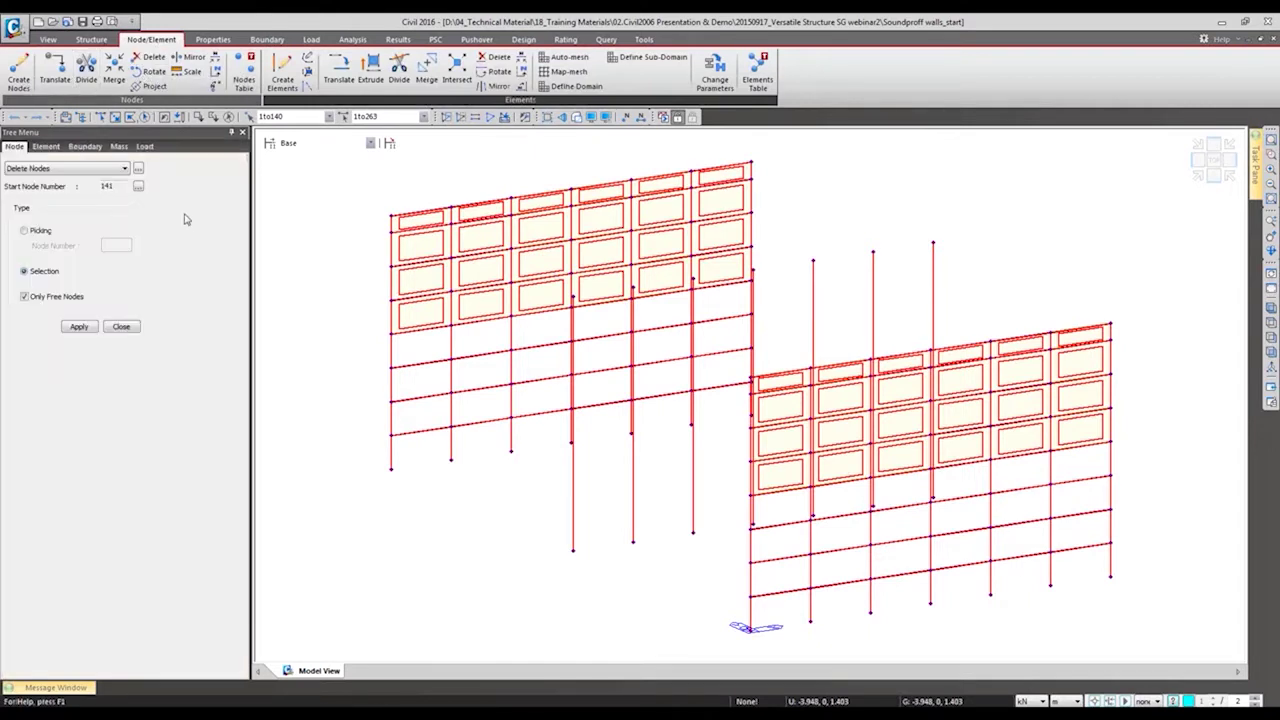
pyautogui.click(80, 327)
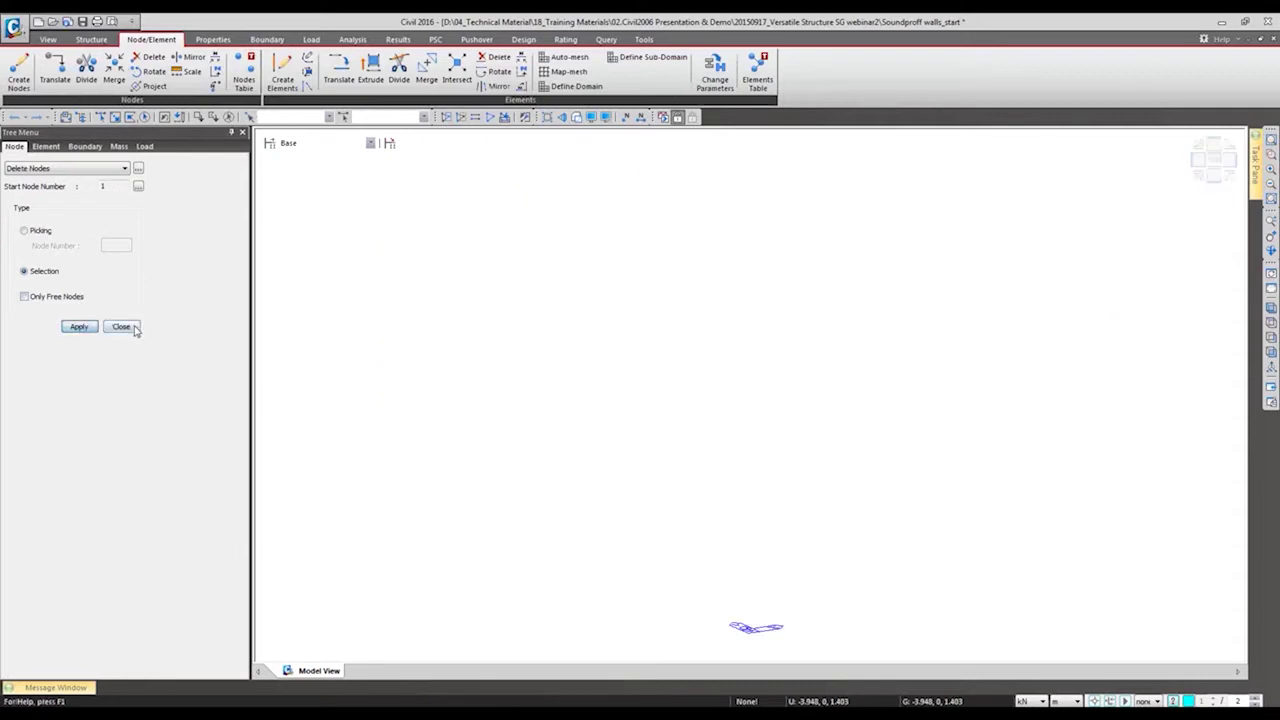
pyautogui.click(121, 327)
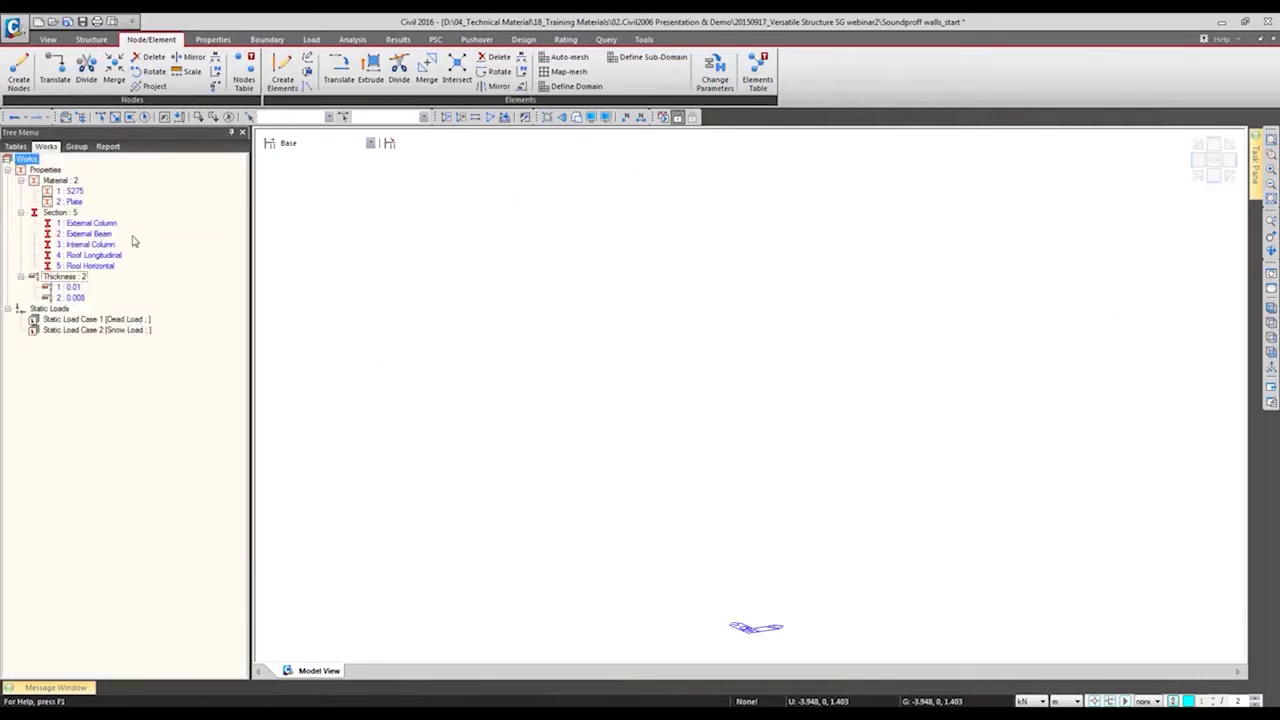
pyautogui.click(70, 191)
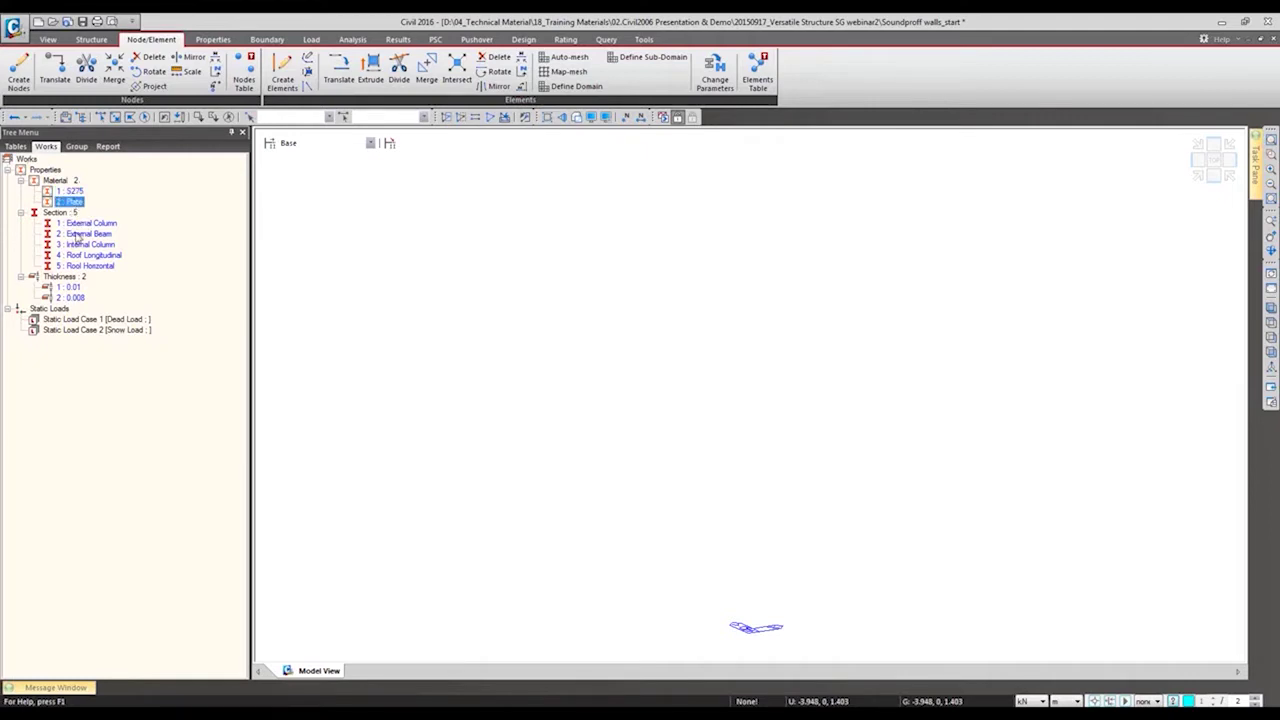
pyautogui.click(77, 225)
pyautogui.click(70, 297)
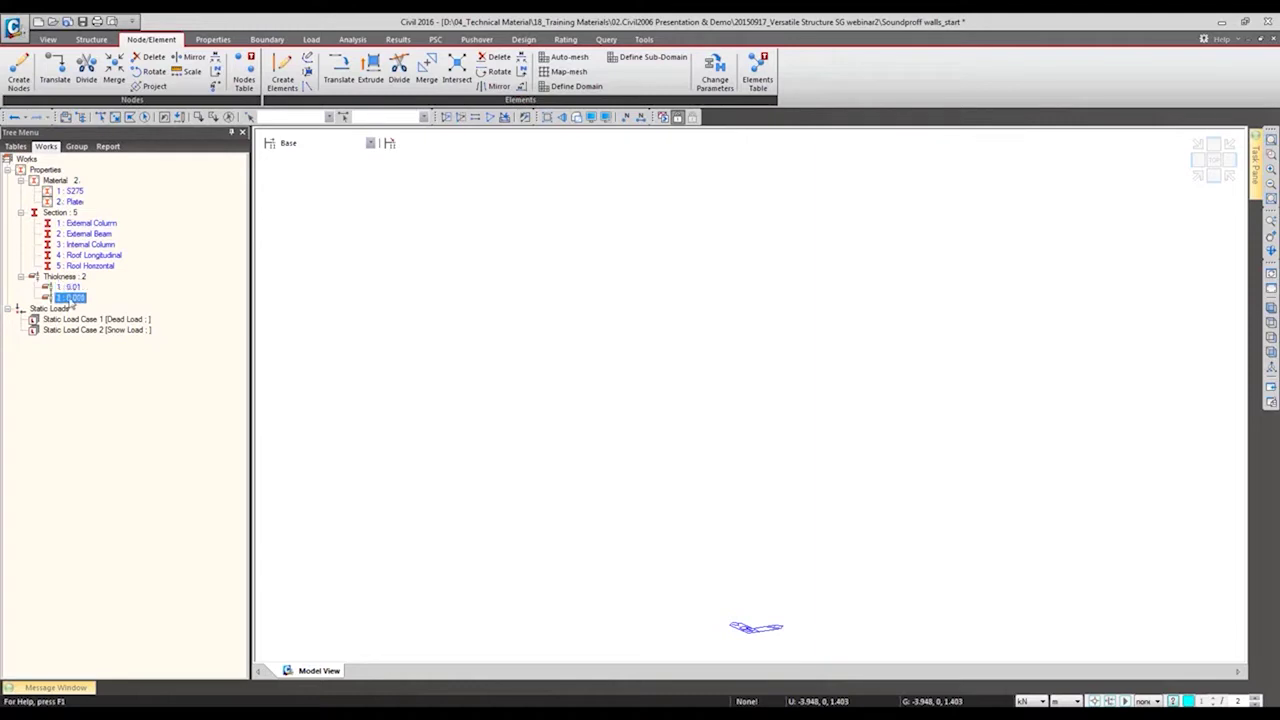
pyautogui.click(70, 191)
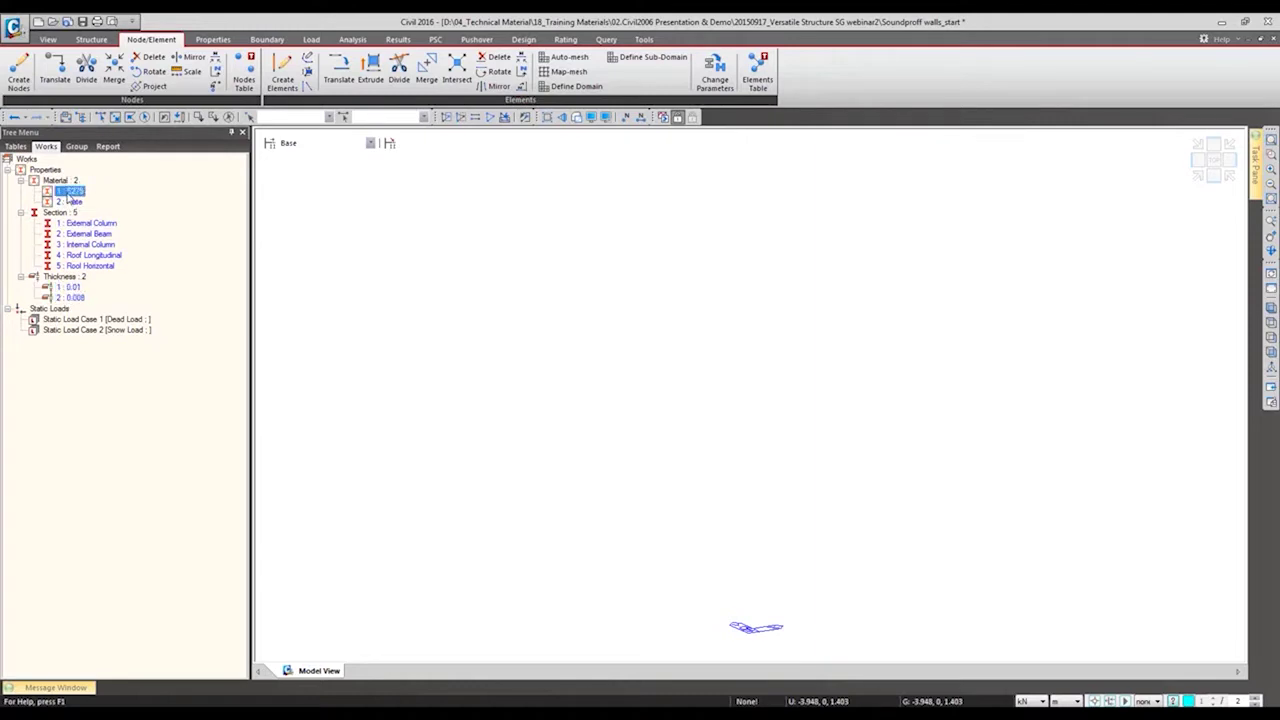
pyautogui.click(70, 226)
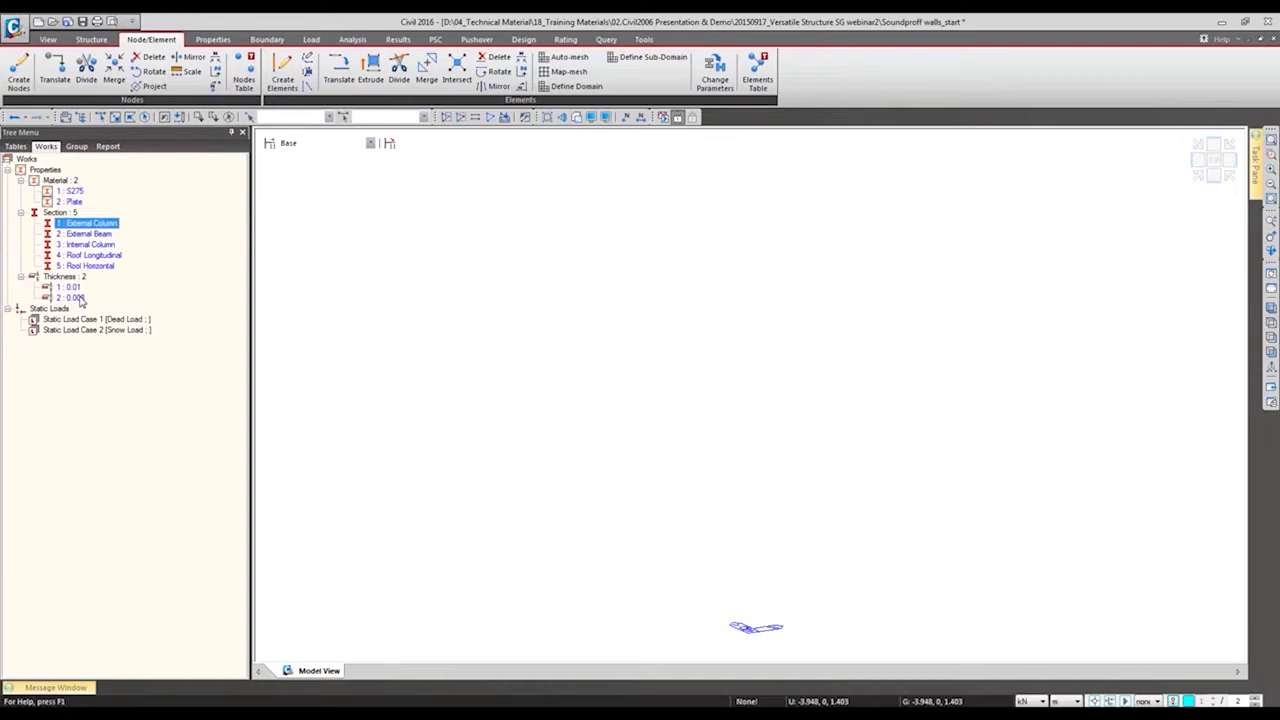
pyautogui.hotkey('alt', 'Tab')
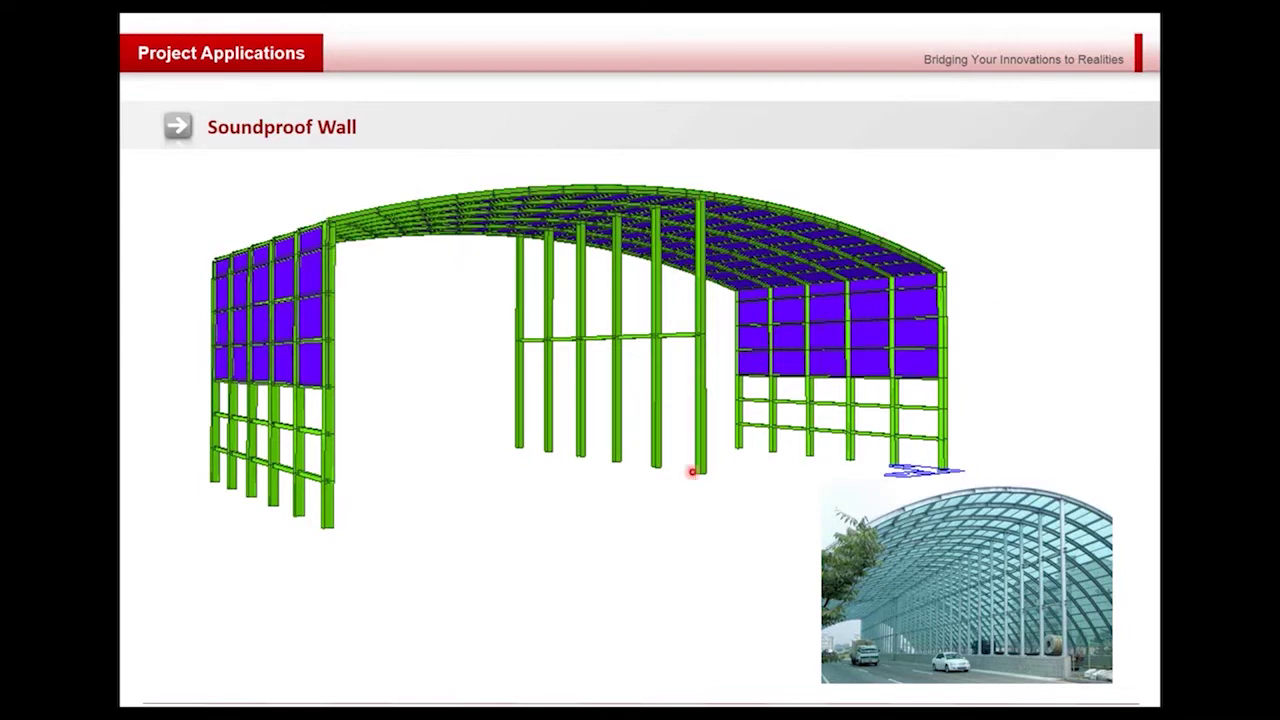
pyautogui.hotkey('alt', 'Tab')
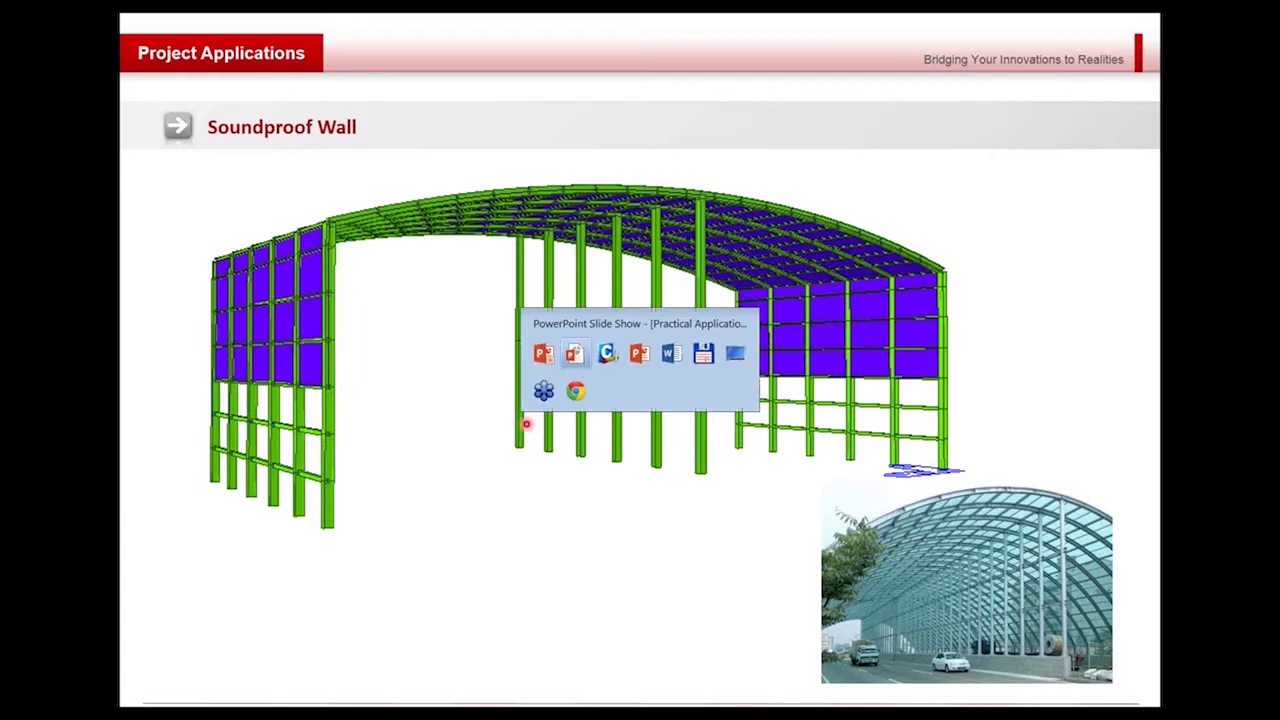
pyautogui.hotkey('alt', 'Tab')
pyautogui.hotkey('alt', 'Tab')
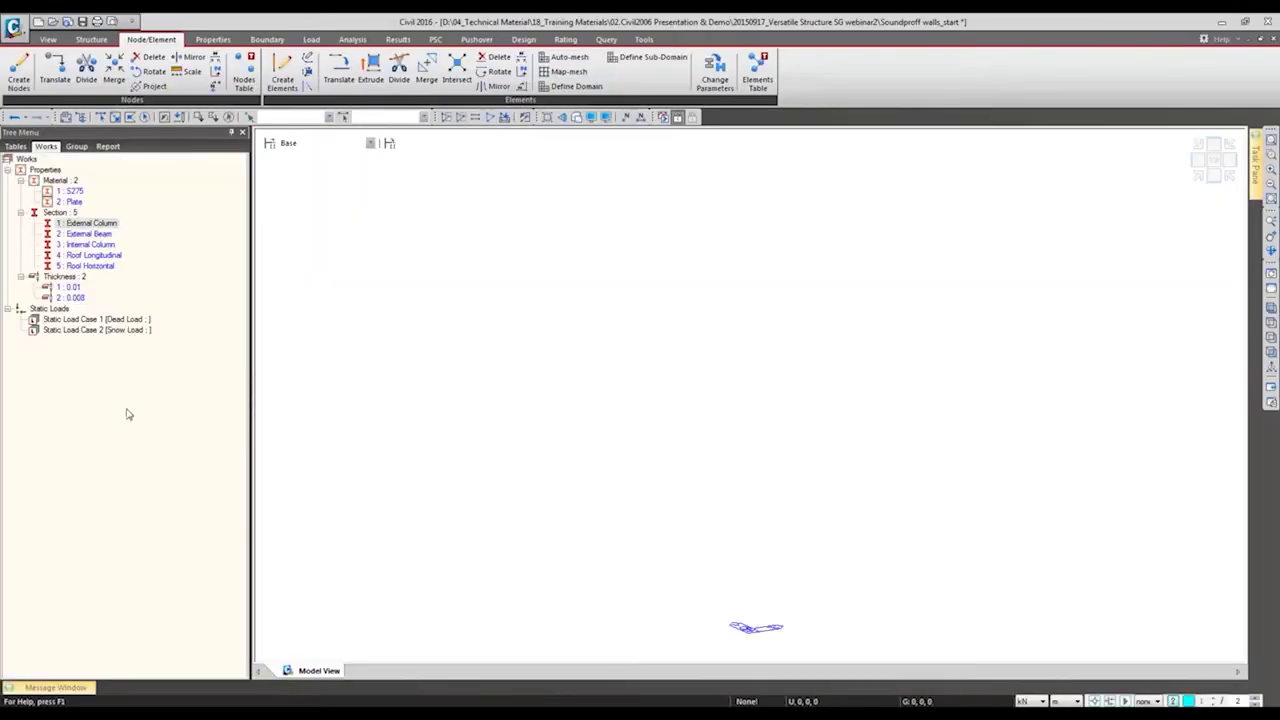
# - Start the Frame base-structure wizard and add five 2 m X spacings
pyautogui.click(134, 169)
pyautogui.click(90, 39)
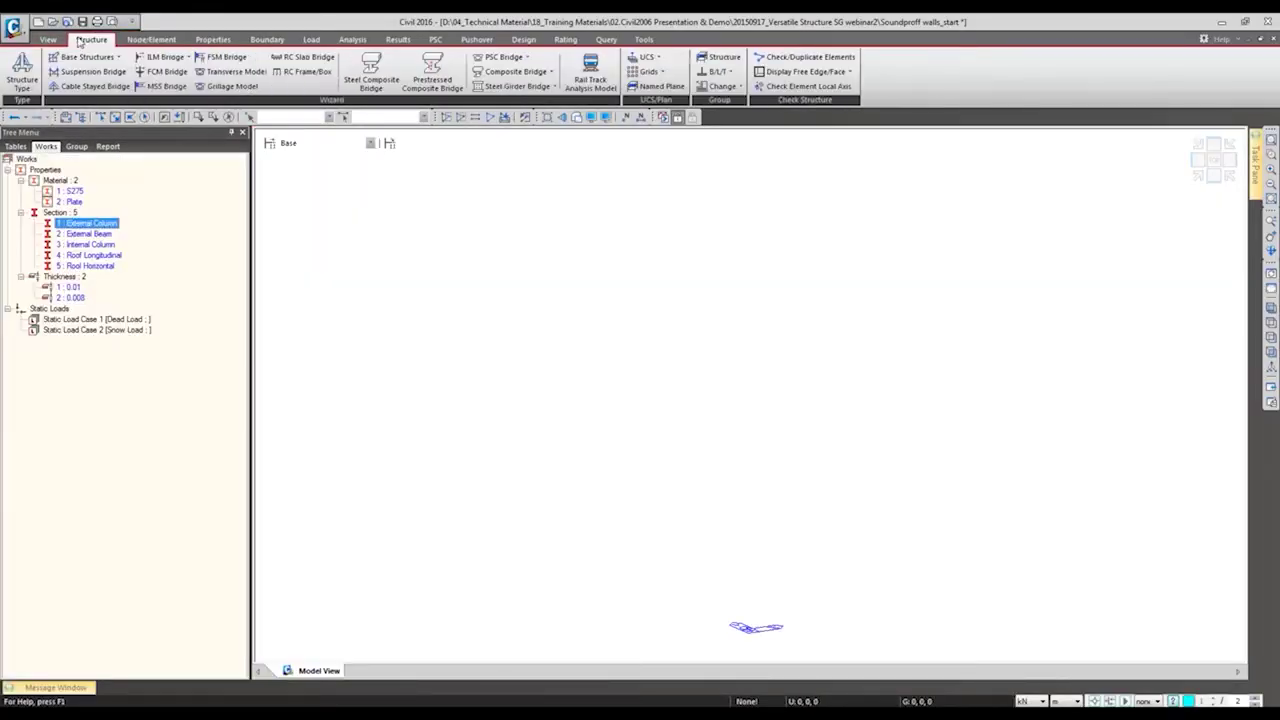
pyautogui.click(85, 57)
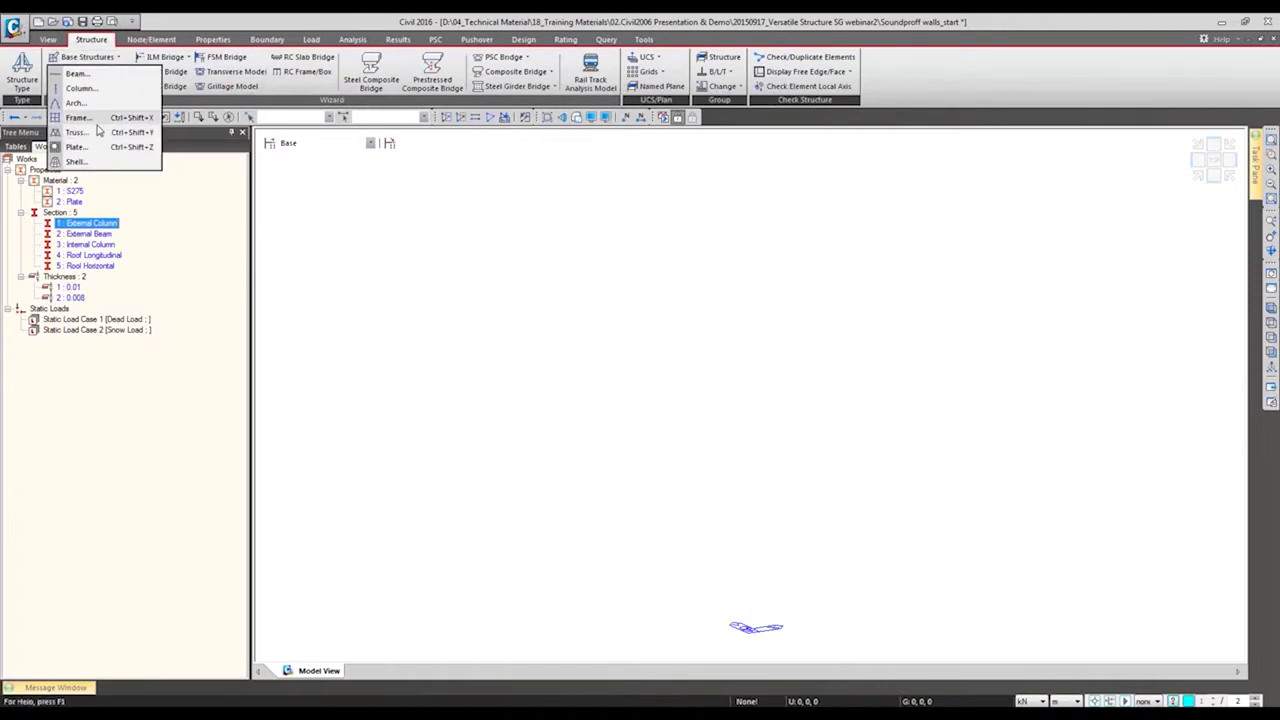
pyautogui.click(97, 124)
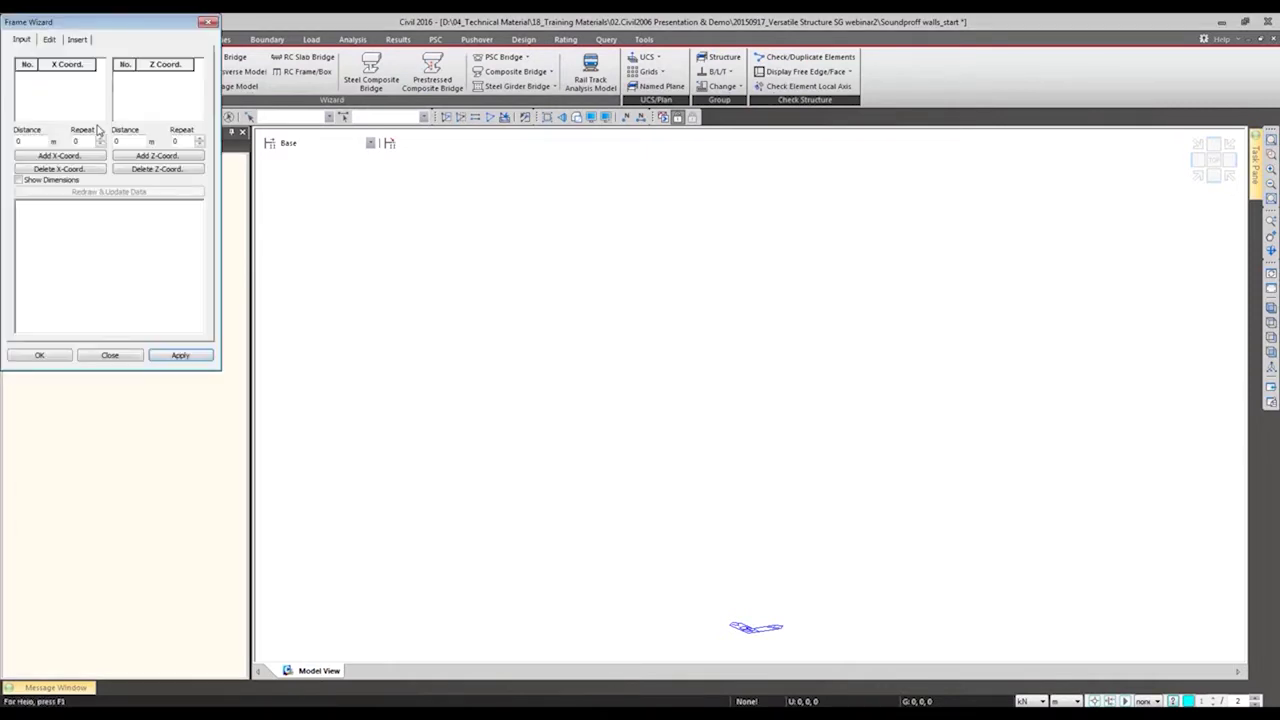
pyautogui.moveTo(108, 24); pyautogui.dragTo(450, 104)
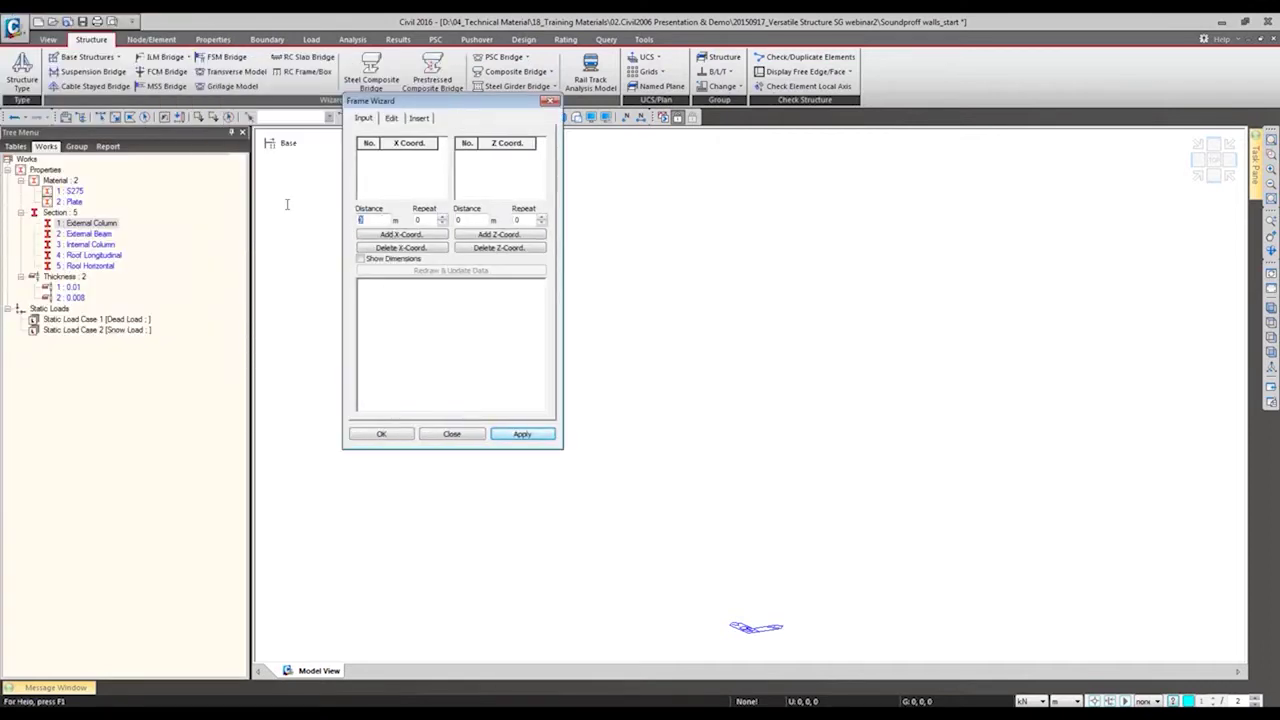
pyautogui.write('2')
pyautogui.press('Tab')
pyautogui.write('5')
pyautogui.click(437, 234)
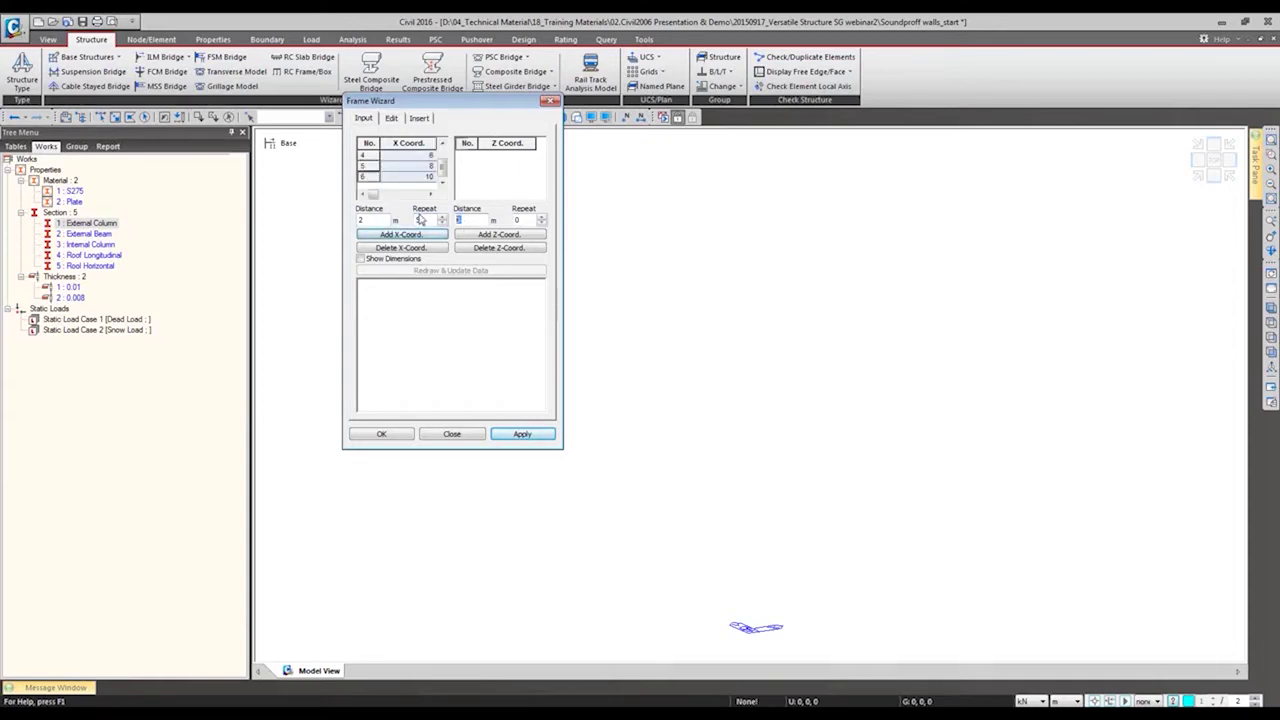
# - Add six 1.009 m Z levels plus one 0.5055 m Z level
pyautogui.write('1.009')
pyautogui.press('Tab')
pyautogui.write('6')
pyautogui.click(500, 234)
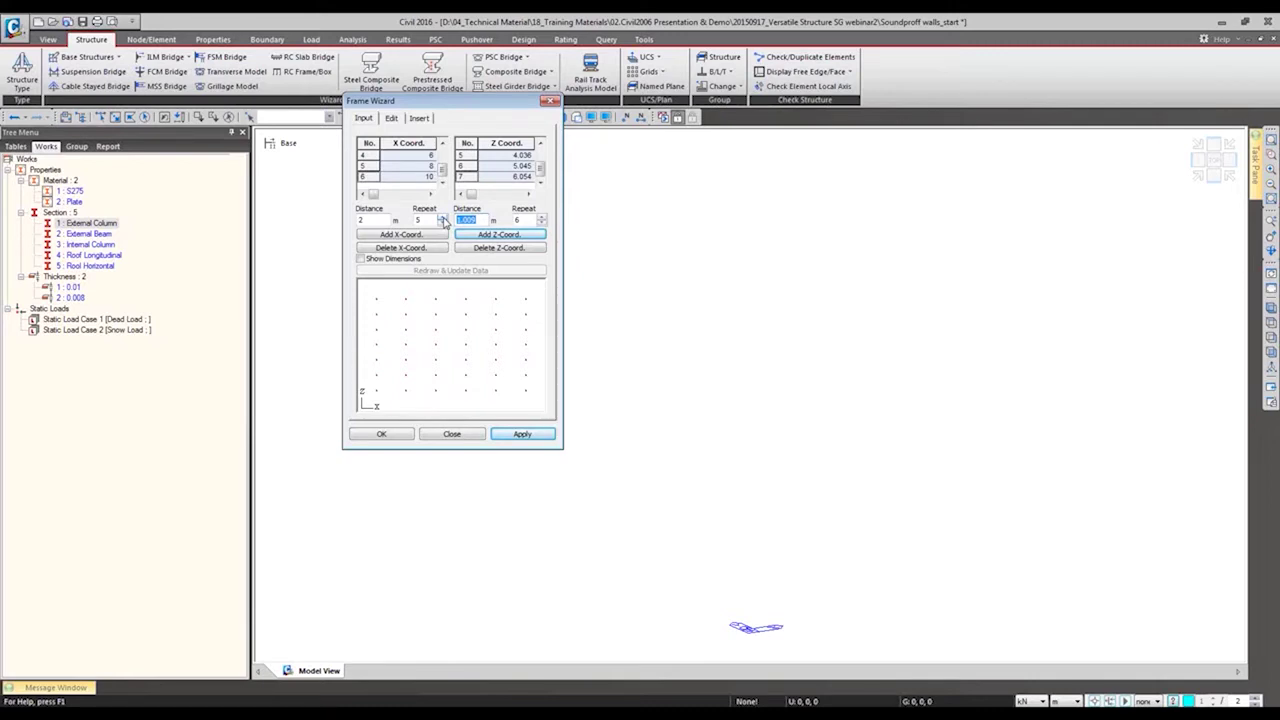
pyautogui.write('0.5055')
pyautogui.press('Tab')
pyautogui.write('1')
pyautogui.click(498, 236)
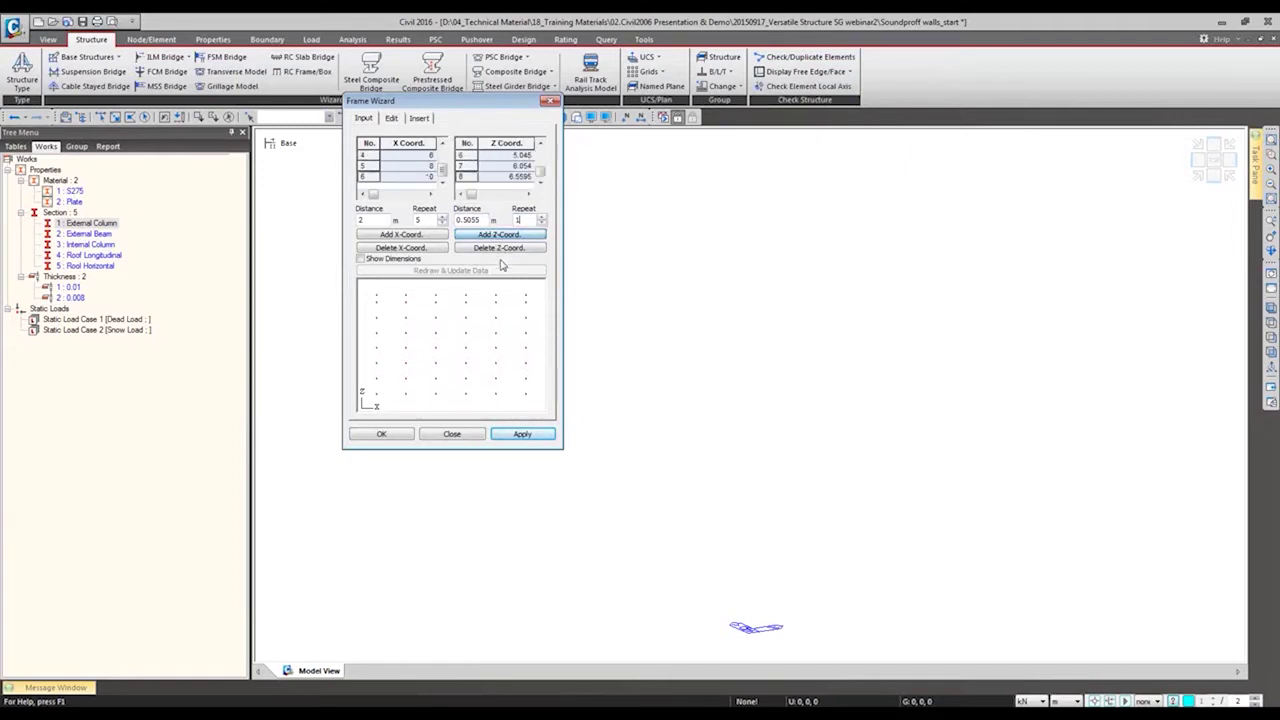
# - Generate the frame elements in the wizard preview and remove the bottom row of elements
pyautogui.click(393, 118)
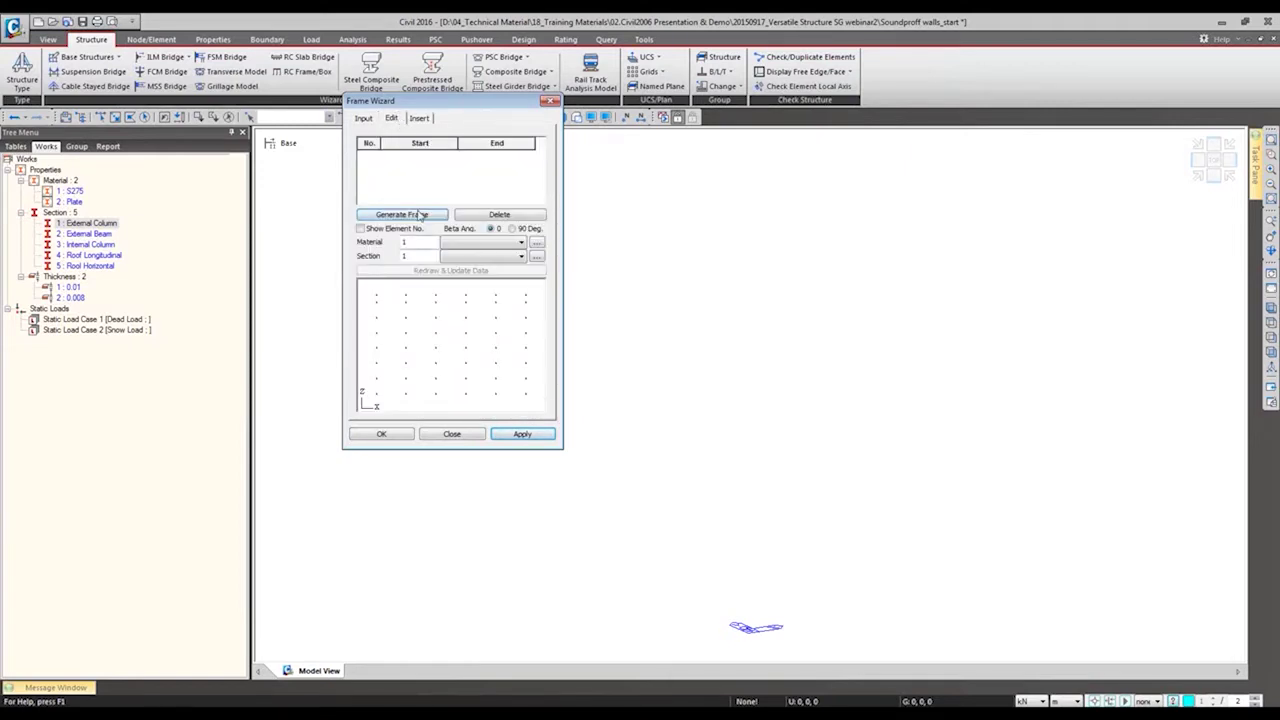
pyautogui.click(424, 215)
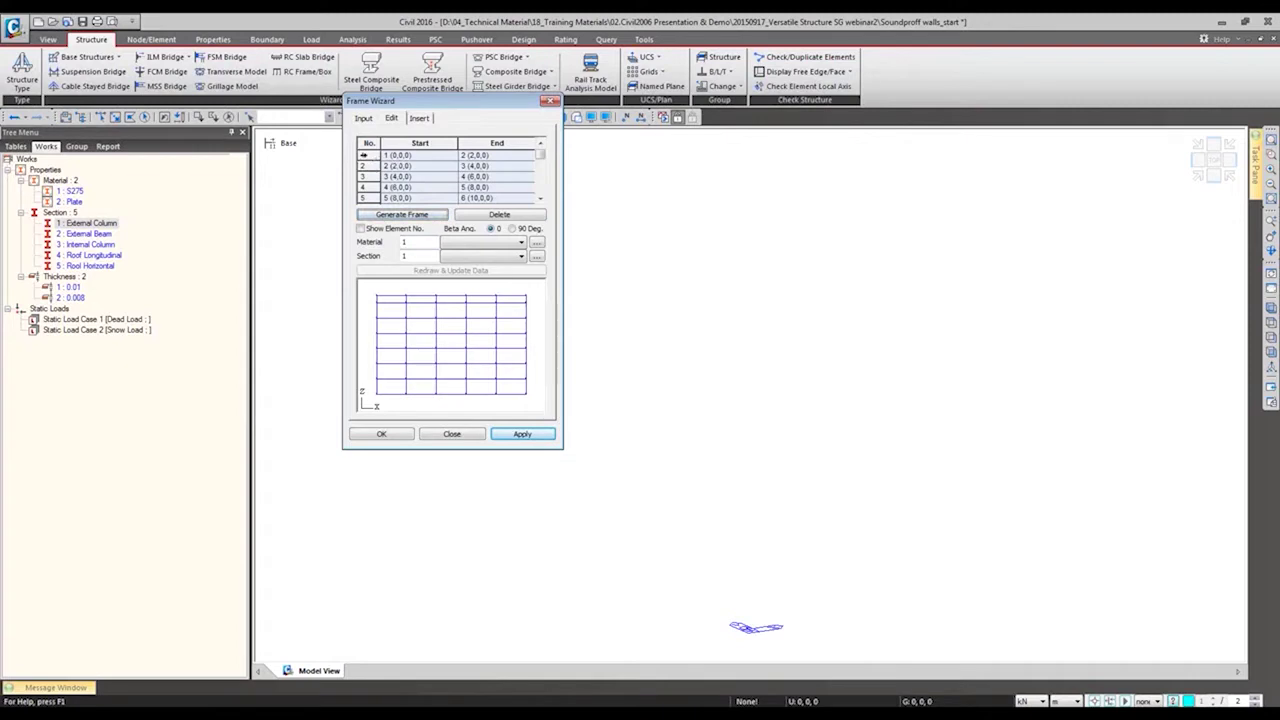
pyautogui.moveTo(366, 165)
pyautogui.mouseDown()
pyautogui.moveTo(367, 196)
pyautogui.moveTo(372, 178)
pyautogui.mouseUp()
pyautogui.click(362, 229)
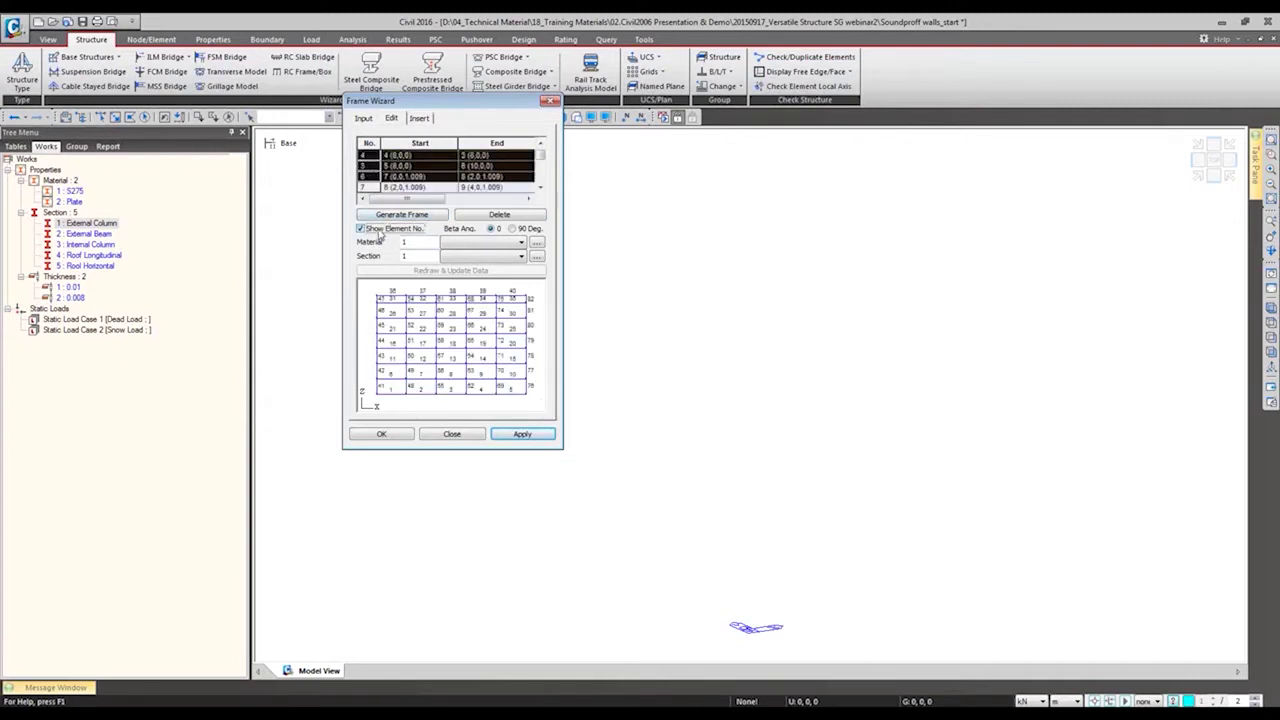
pyautogui.moveTo(395, 166); pyautogui.dragTo(395, 146)
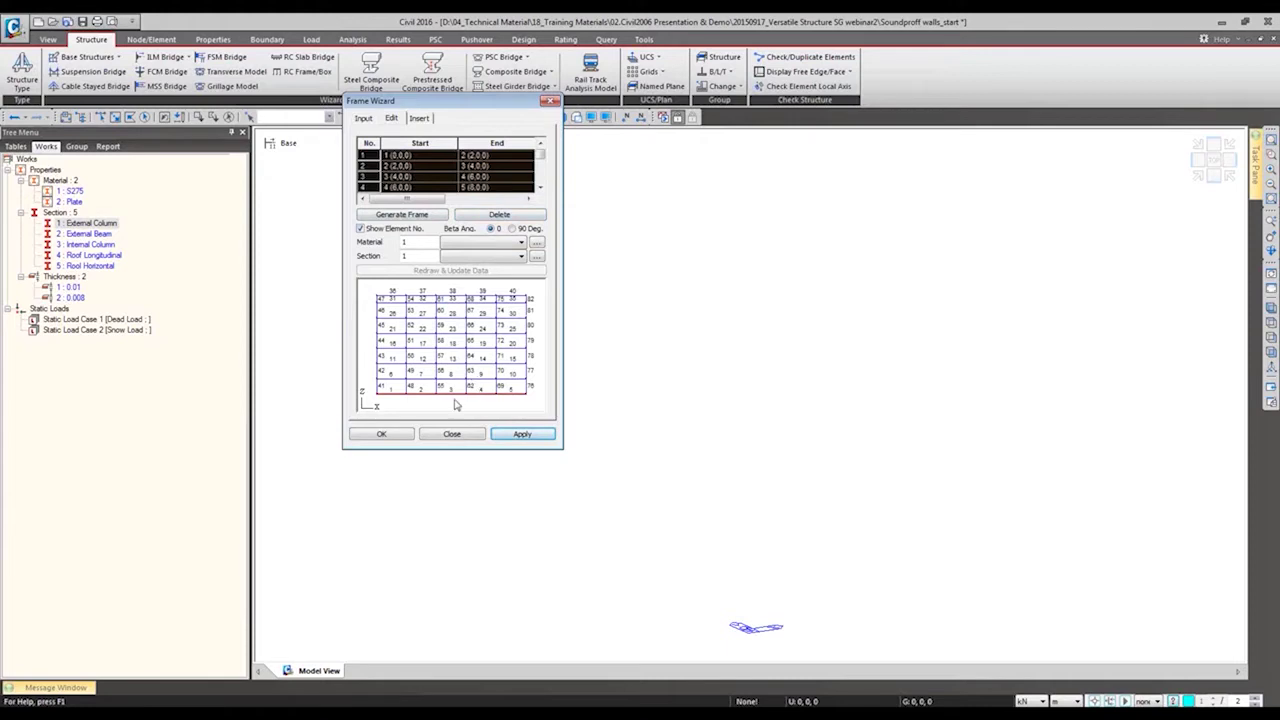
pyautogui.click(500, 214)
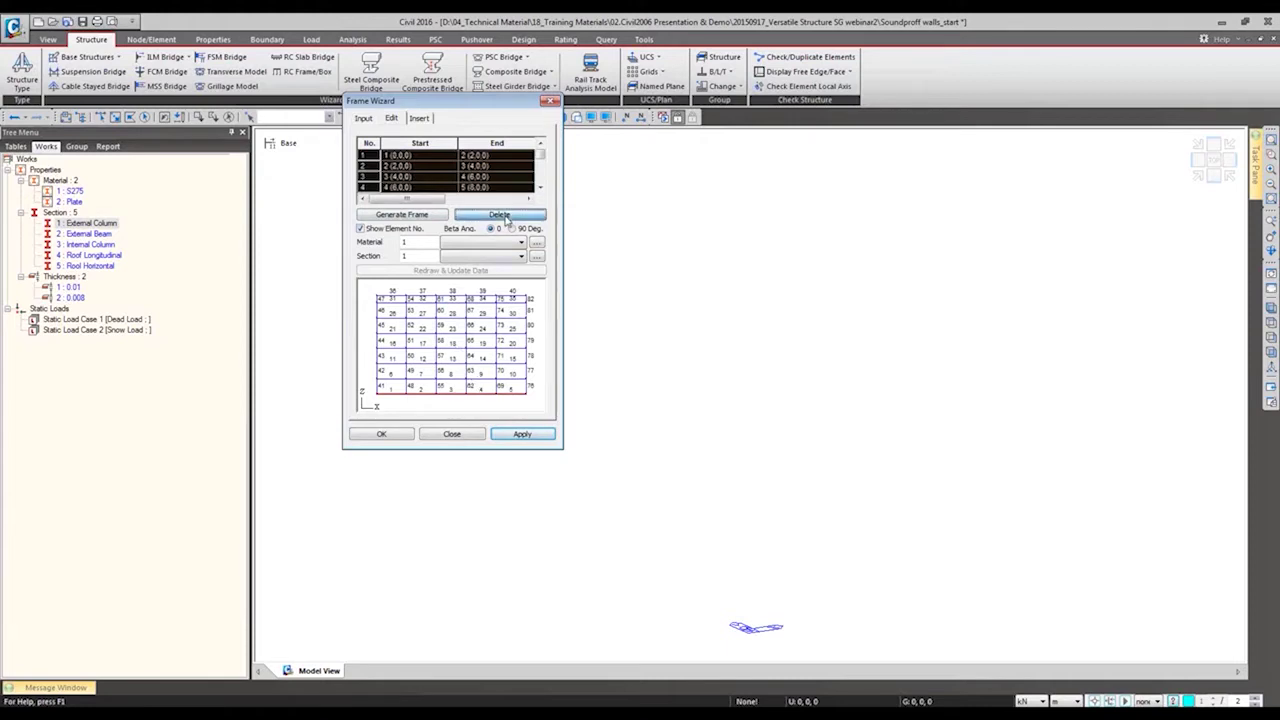
# - Assign S275 material and External Column section, then generate the frame in the model
pyautogui.click(493, 246)
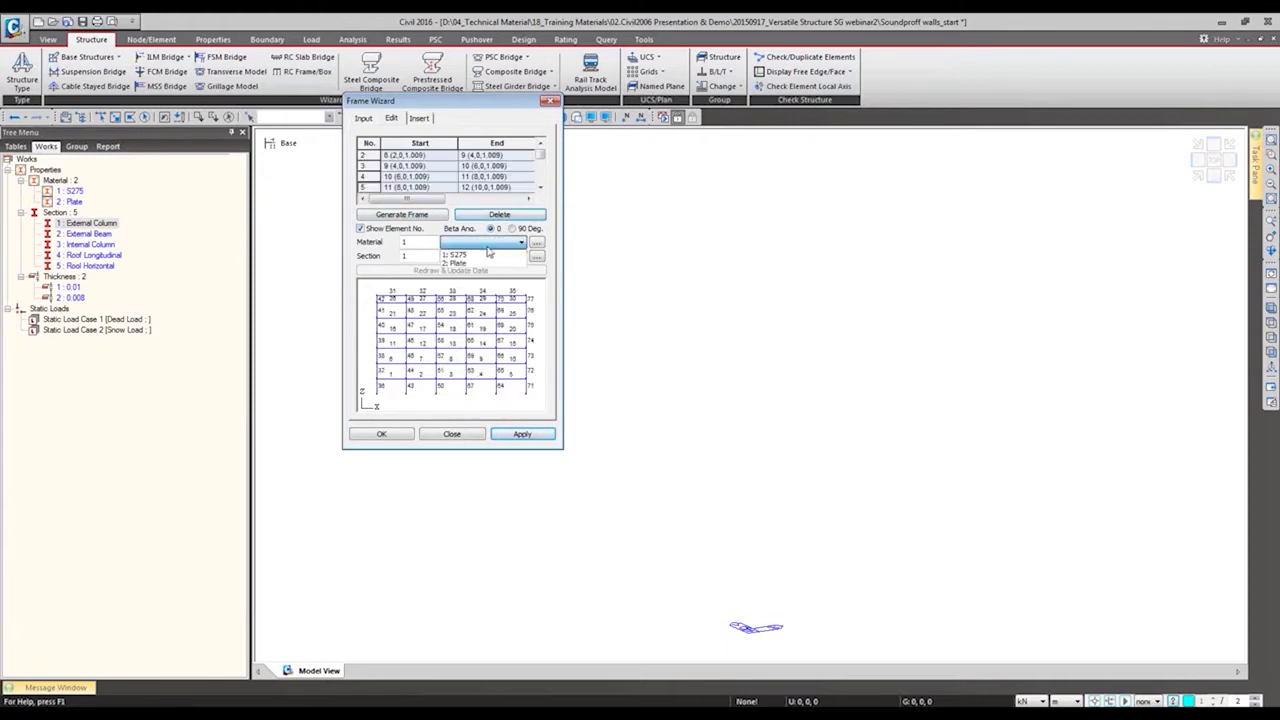
pyautogui.click(488, 254)
pyautogui.click(472, 257)
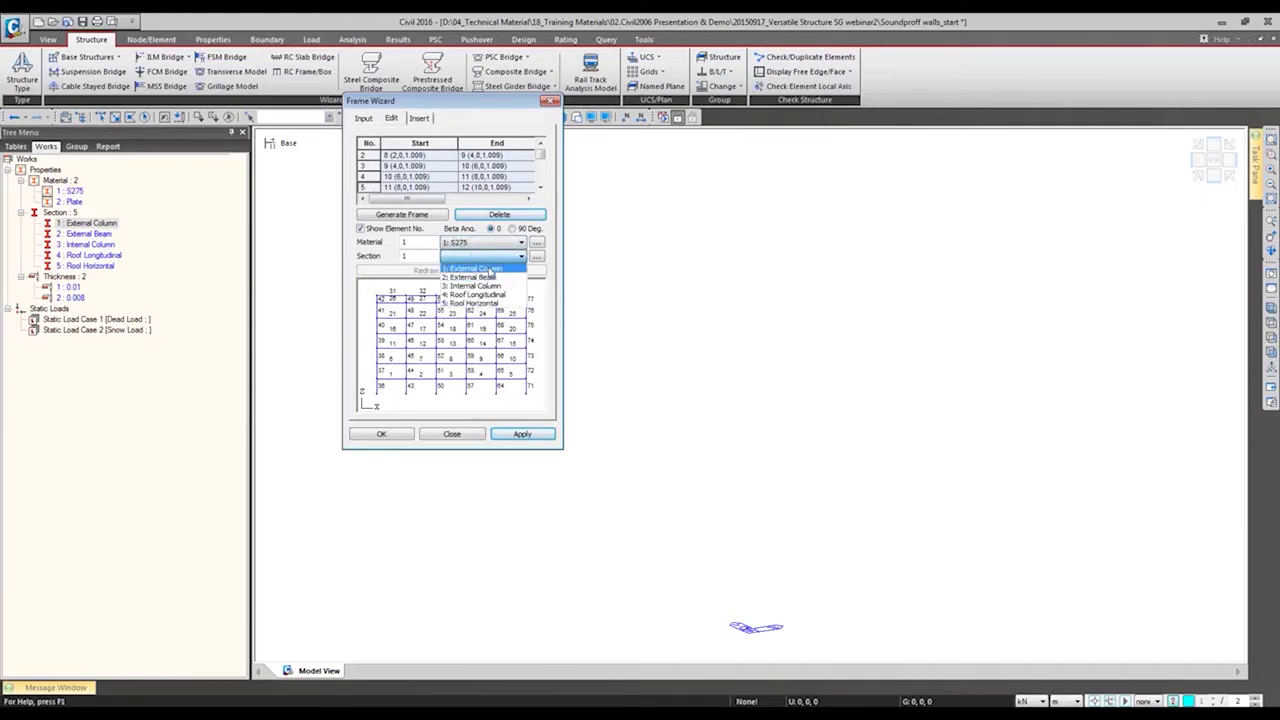
pyautogui.click(490, 270)
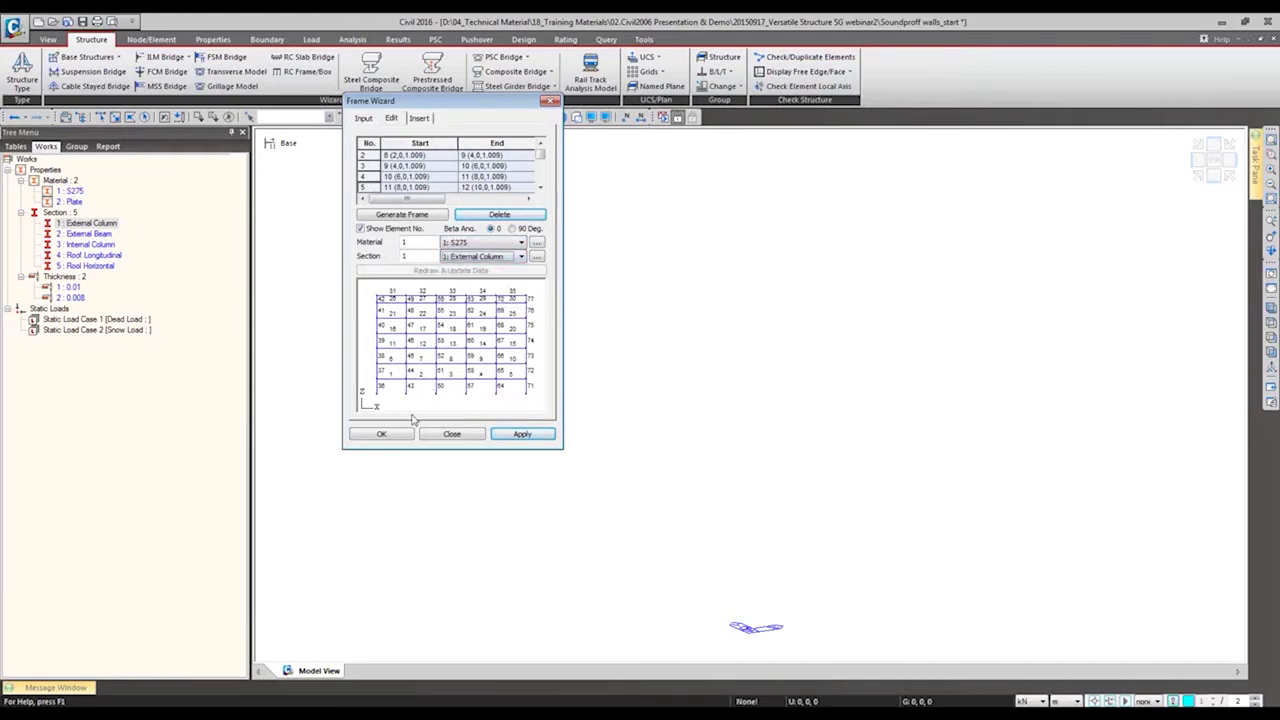
pyautogui.click(383, 434)
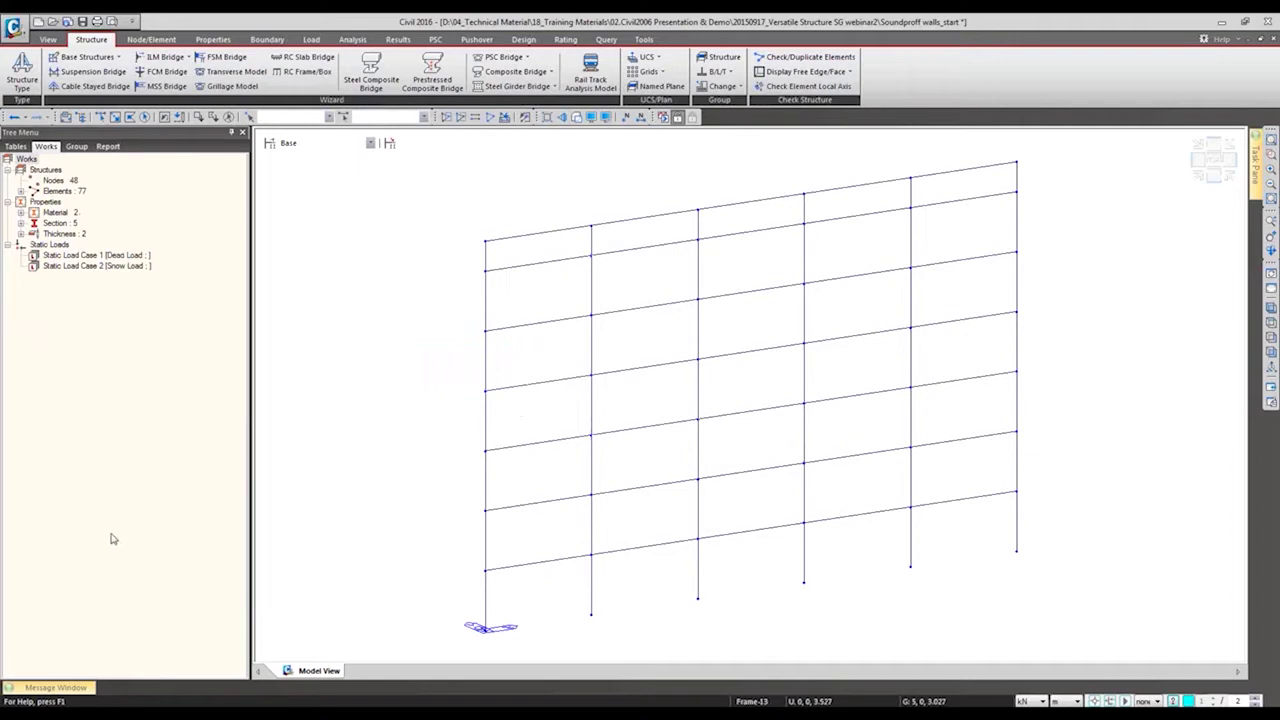
# - Show members as hidden solids and assign External Beam to all x-direction members
pyautogui.click(577, 118)
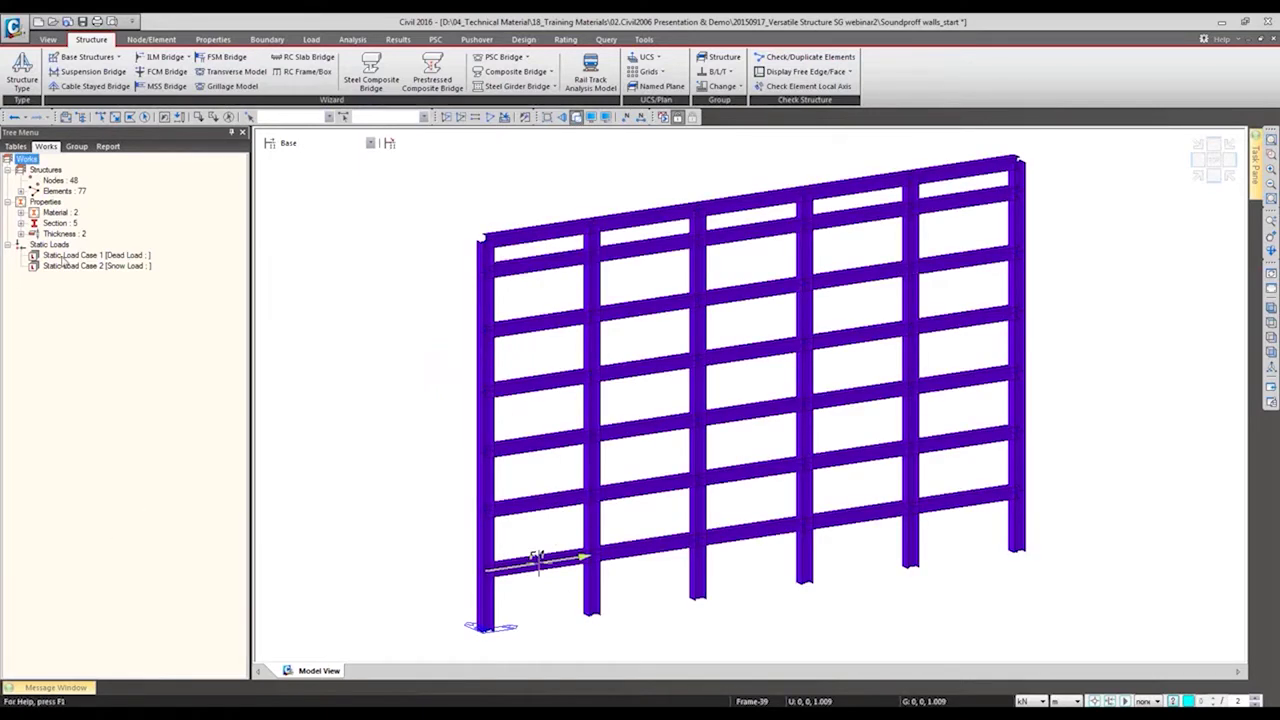
pyautogui.doubleClick(56, 223)
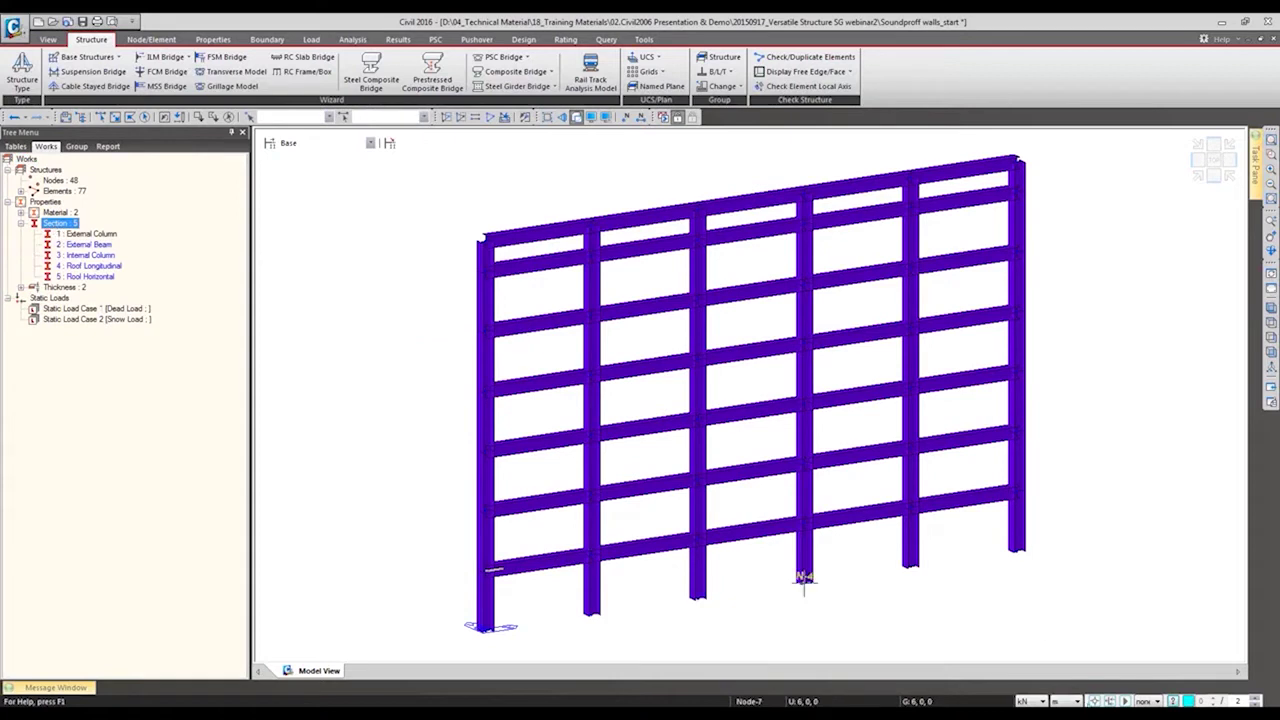
pyautogui.click(1143, 701)
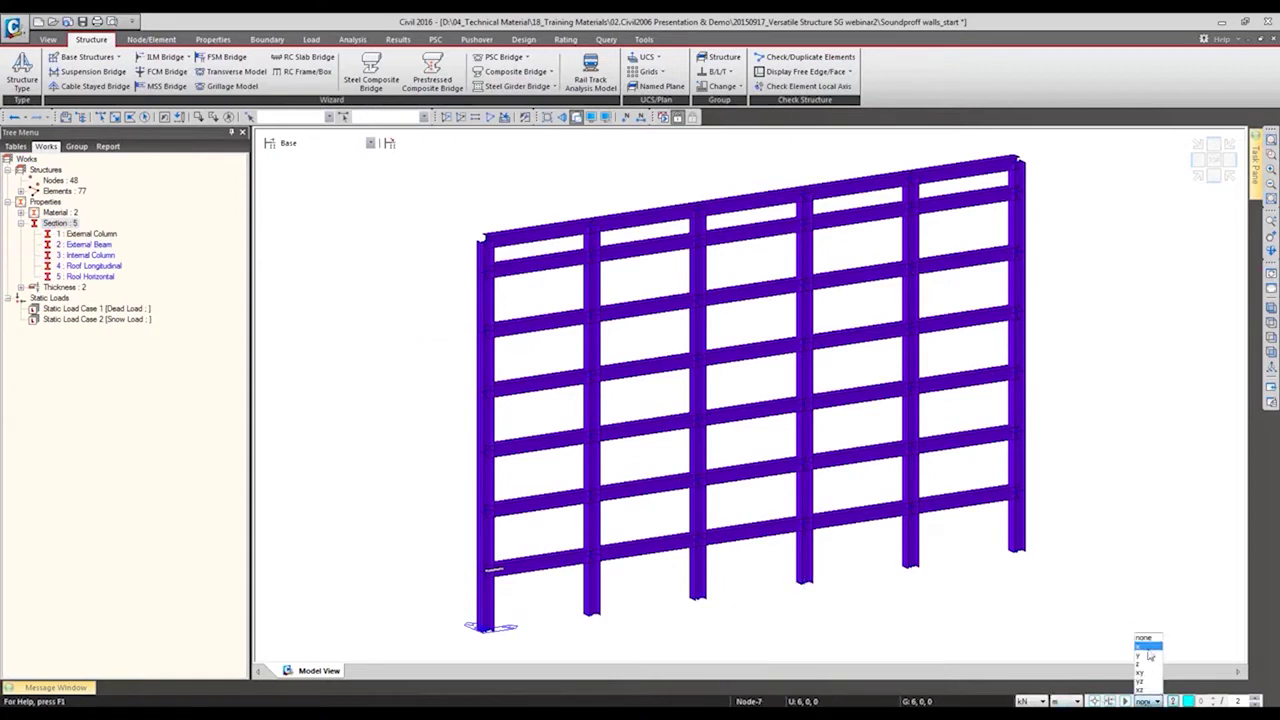
pyautogui.click(1149, 655)
pyautogui.click(1143, 701)
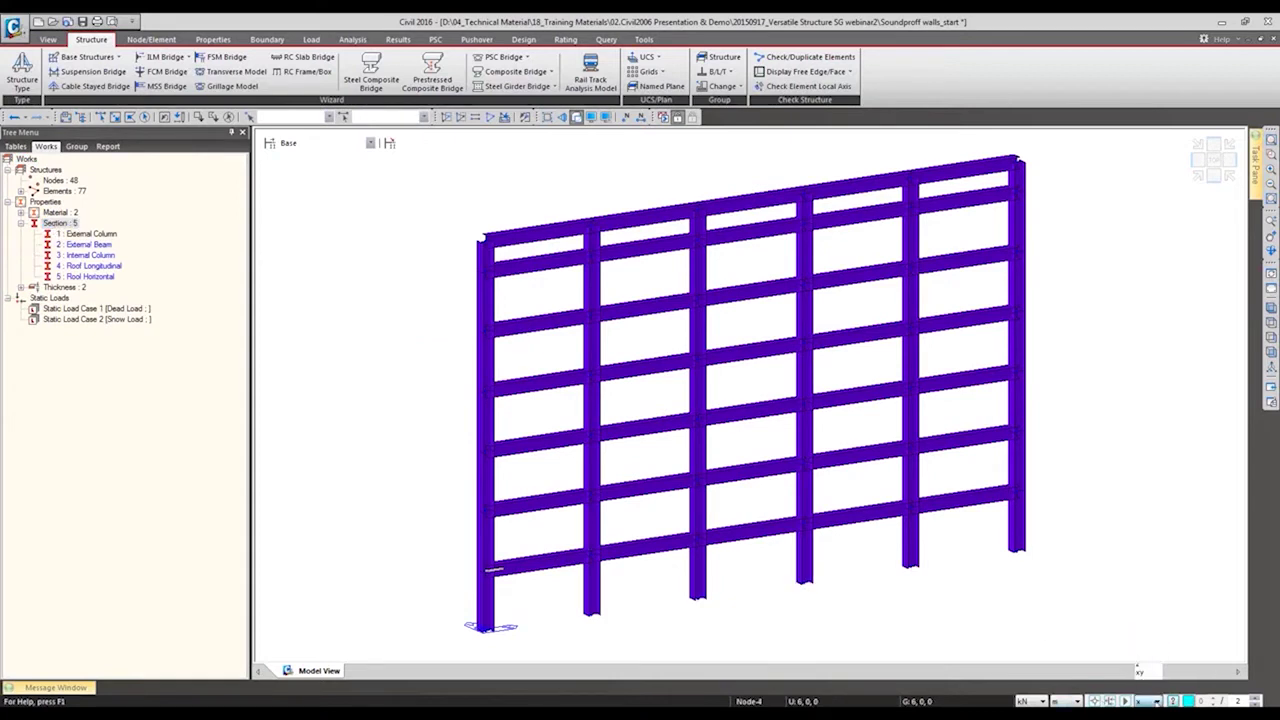
pyautogui.click(1149, 655)
pyautogui.click(146, 117)
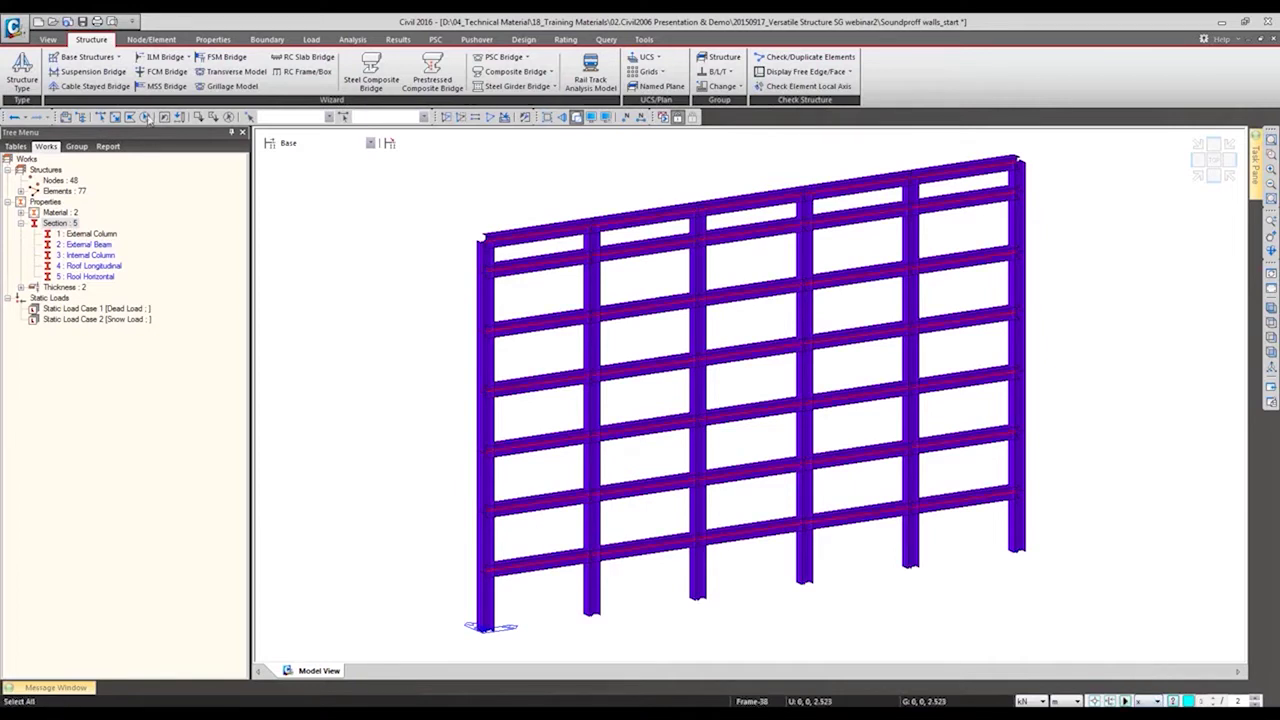
pyautogui.moveTo(107, 250); pyautogui.dragTo(463, 206)
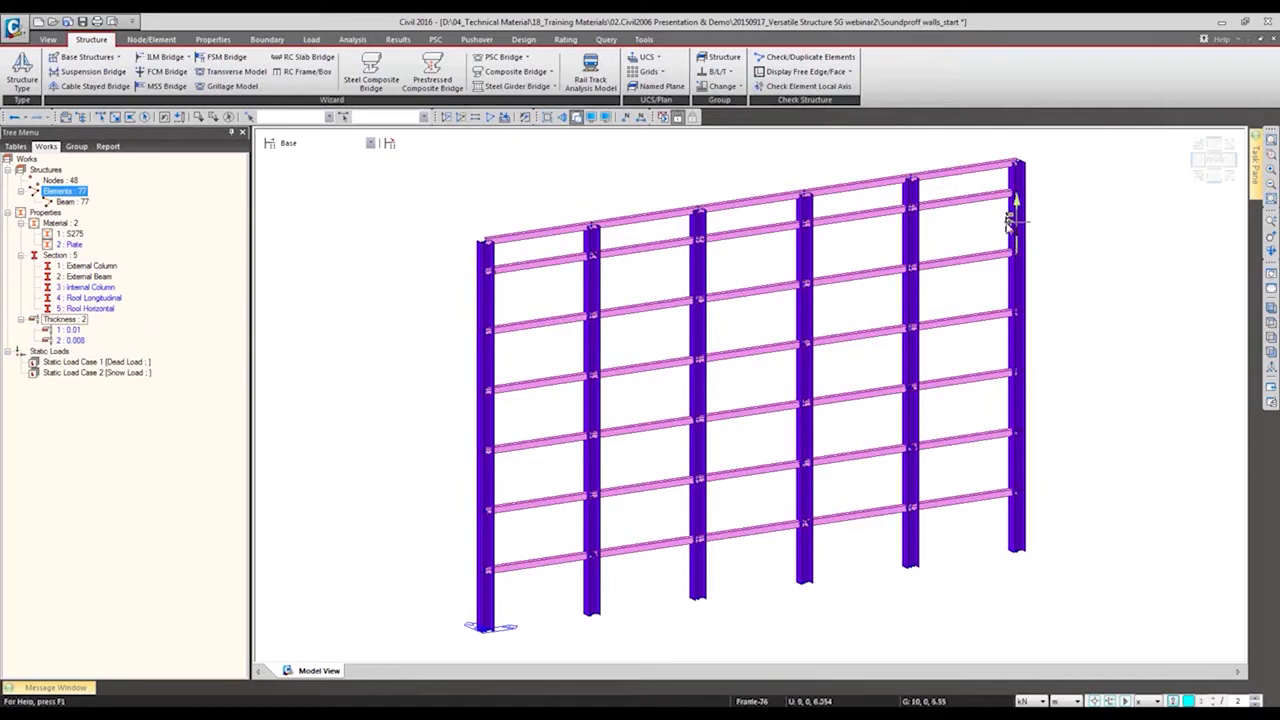
pyautogui.click(145, 38)
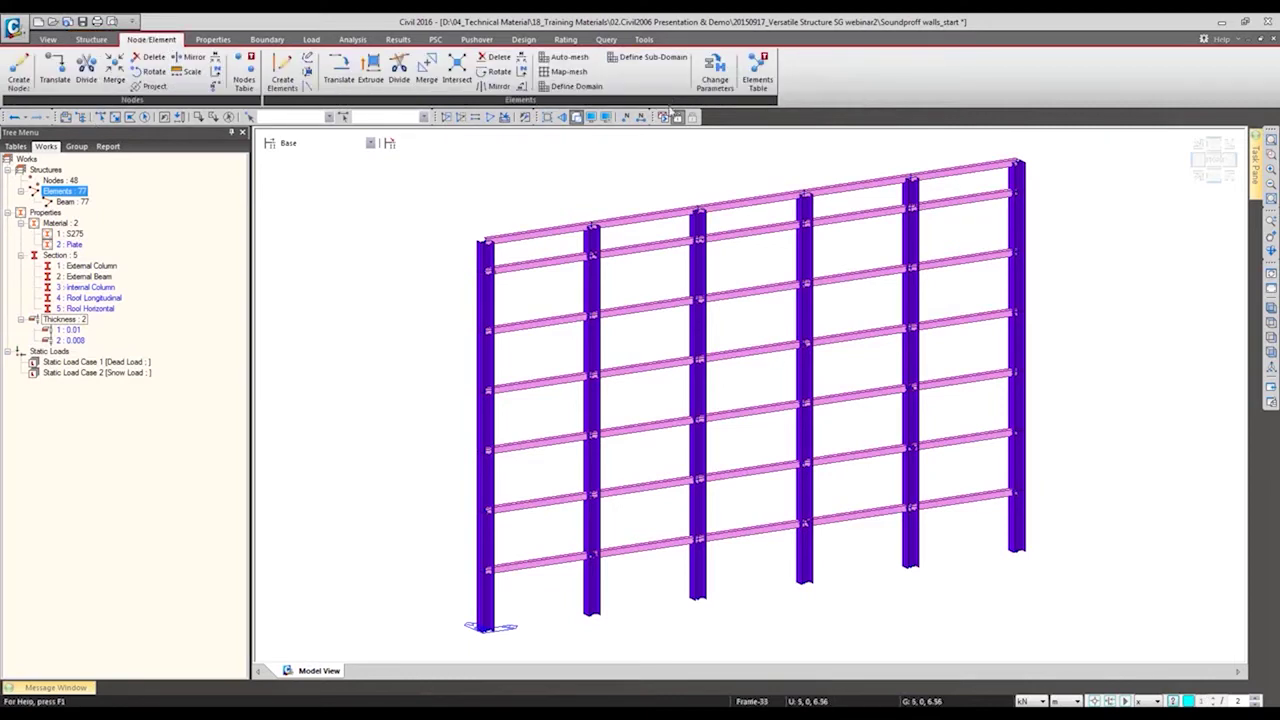
# - Give all z-direction columns a 90° beta angle, then return to isometric view
pyautogui.click(716, 80)
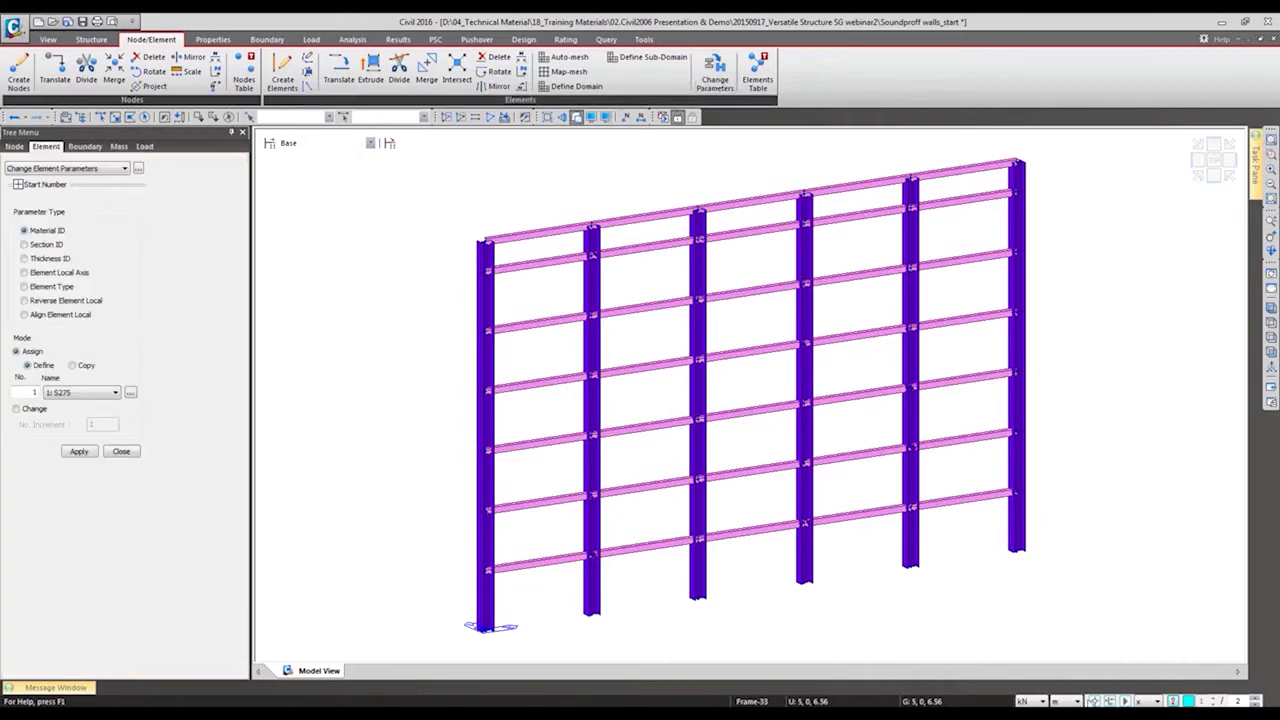
pyautogui.click(1145, 701)
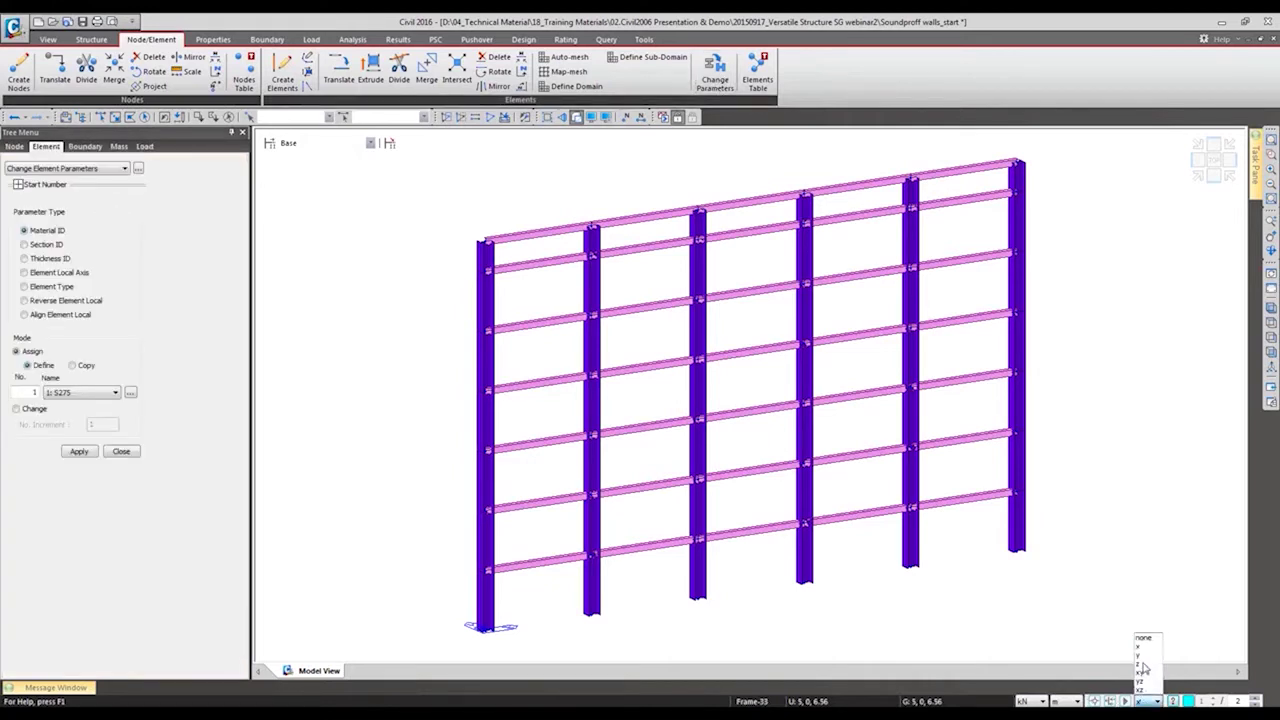
pyautogui.click(1146, 668)
pyautogui.click(143, 117)
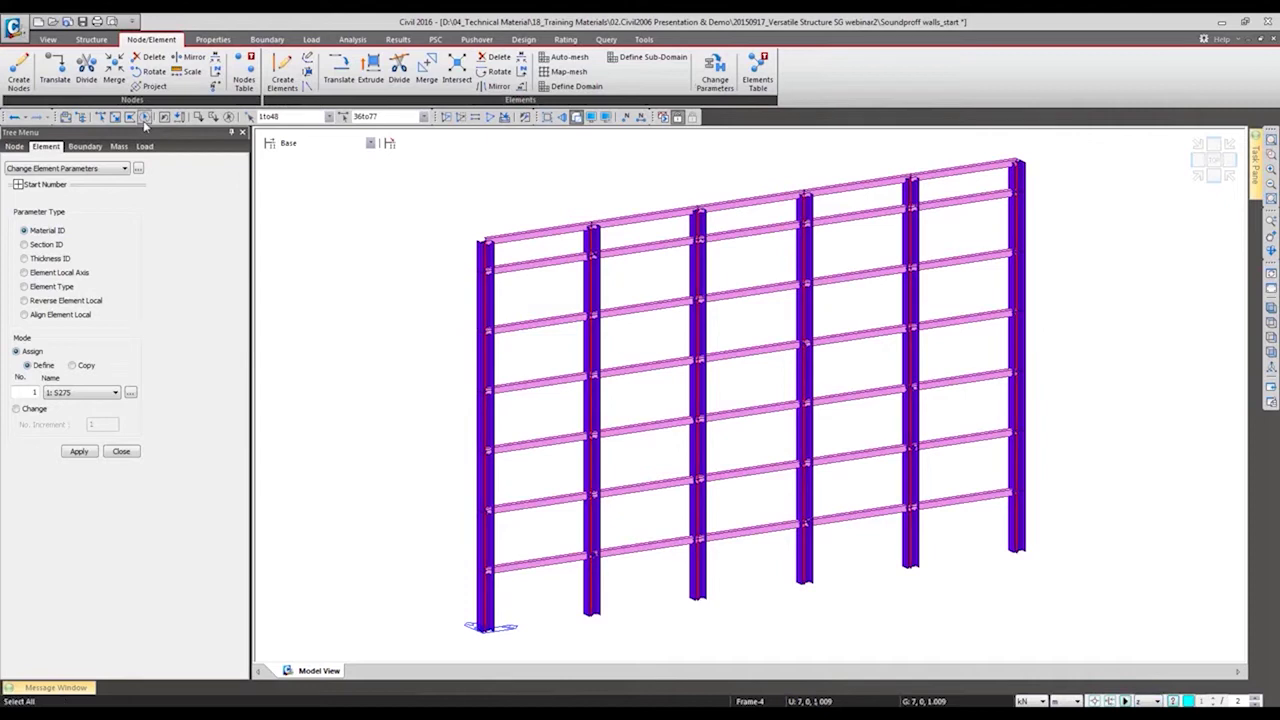
pyautogui.click(66, 273)
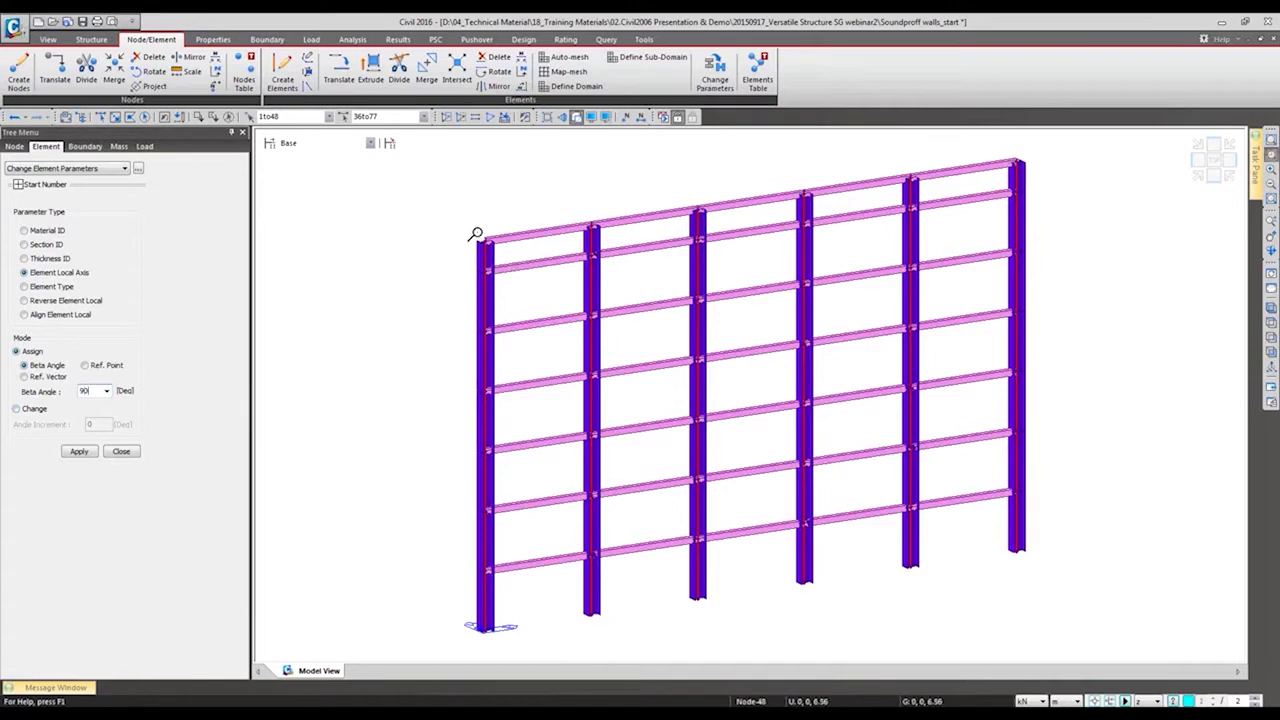
pyautogui.scroll(5, 605, 300)
pyautogui.click(77, 452)
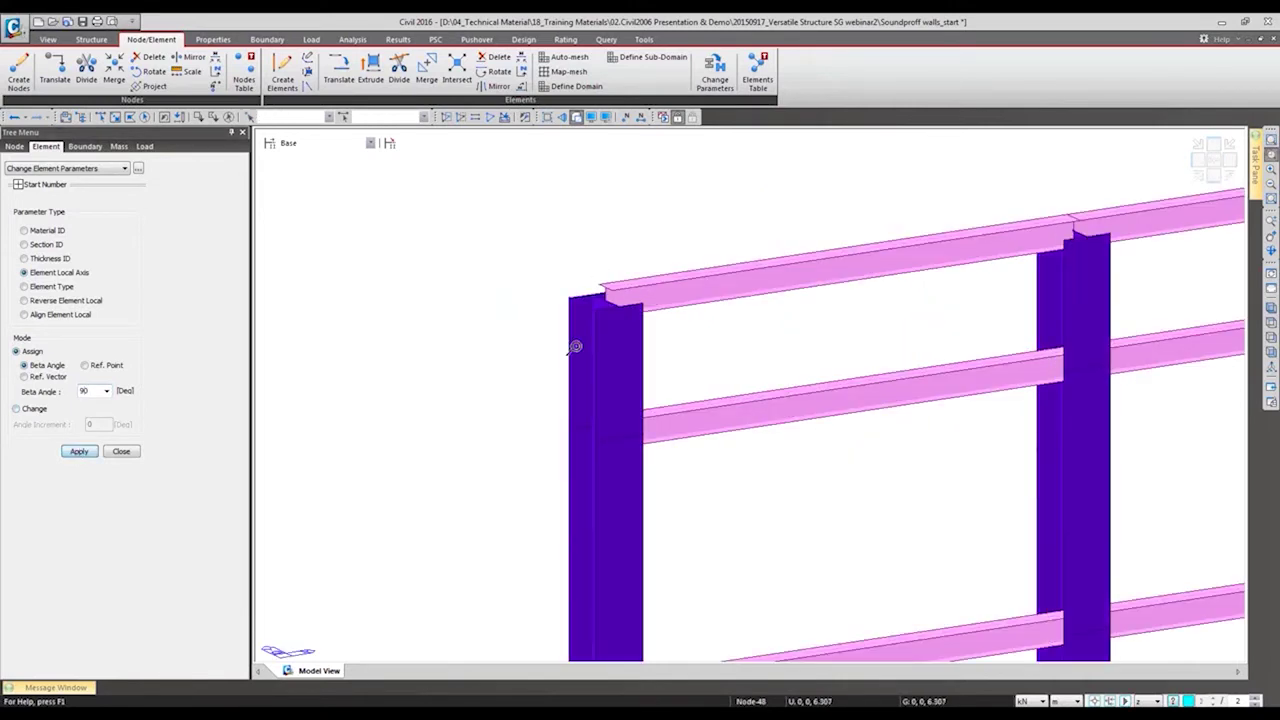
pyautogui.click(121, 451)
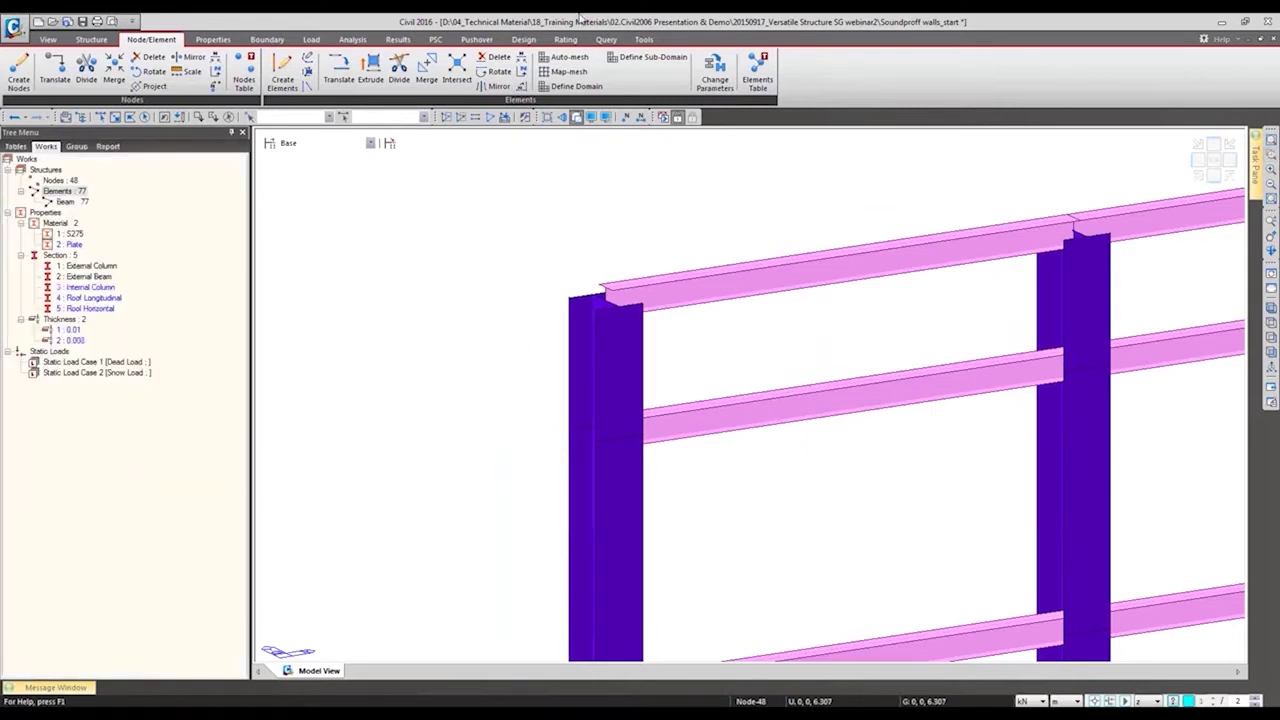
pyautogui.click(1268, 310)
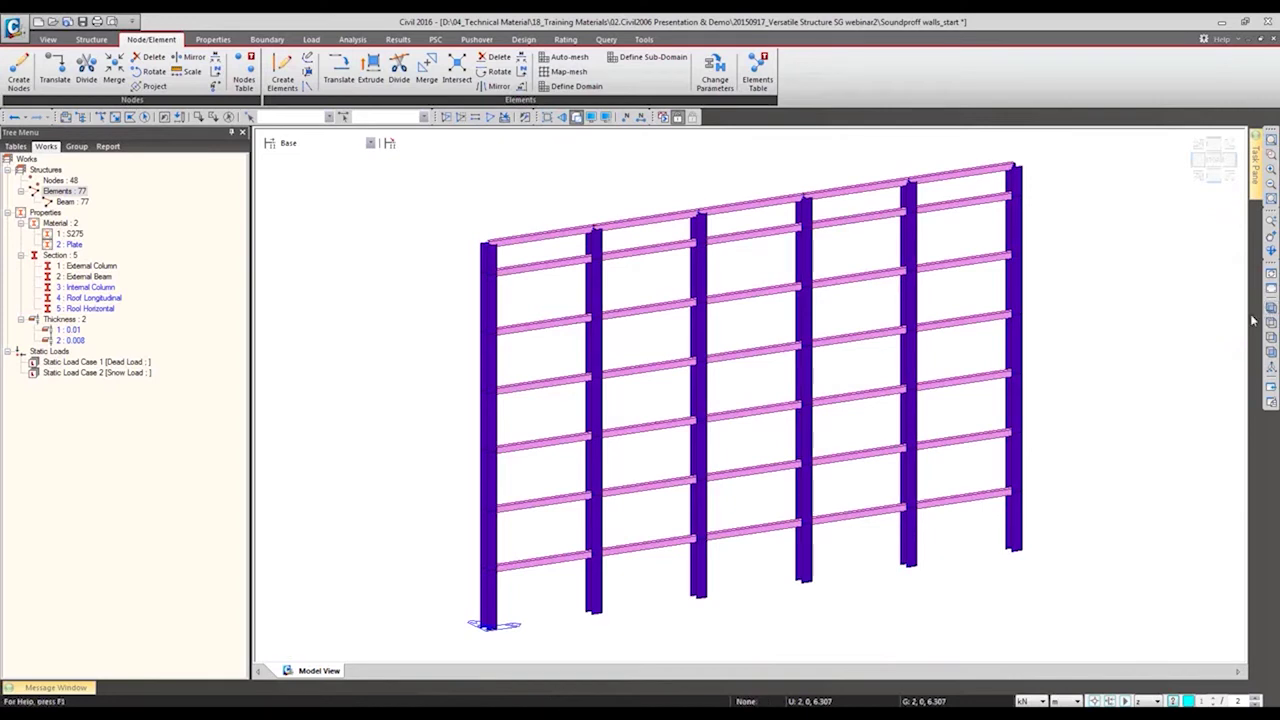
# - Check the Soundproof Wall reference slide and return to the midas Civil model
pyautogui.hotkey('alt', 'Tab')
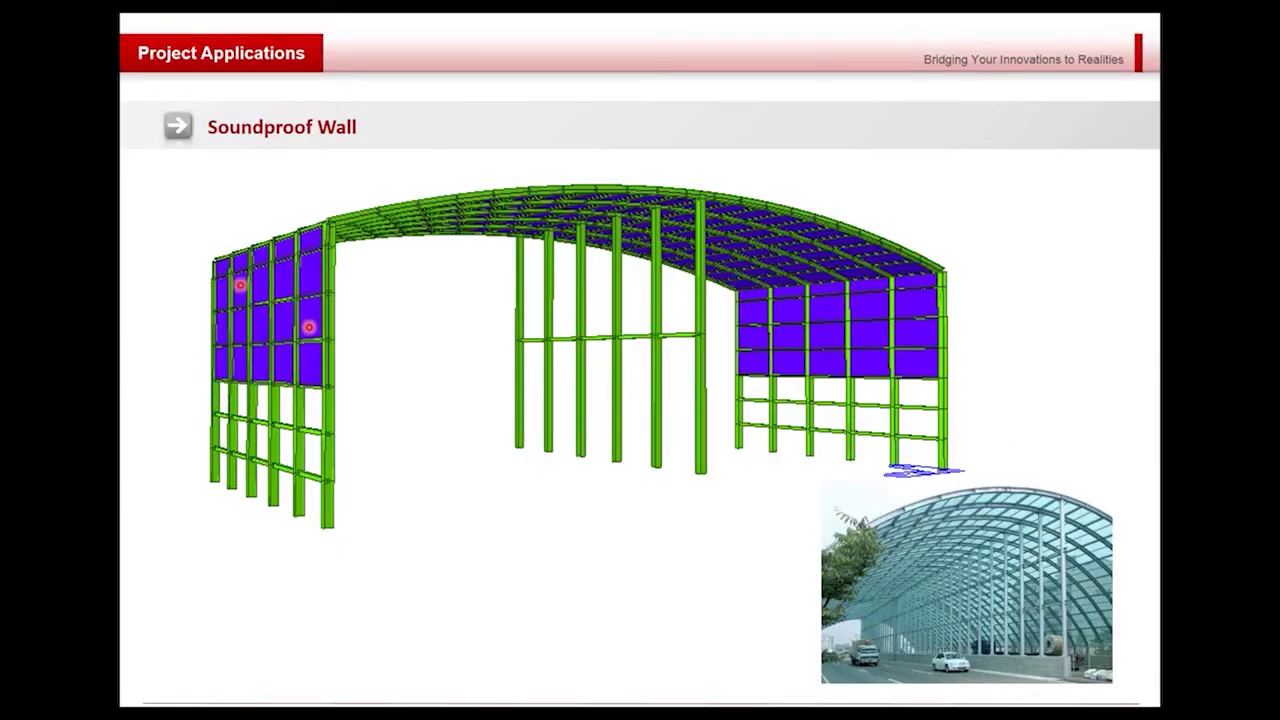
pyautogui.hotkey('alt', 'Tab')
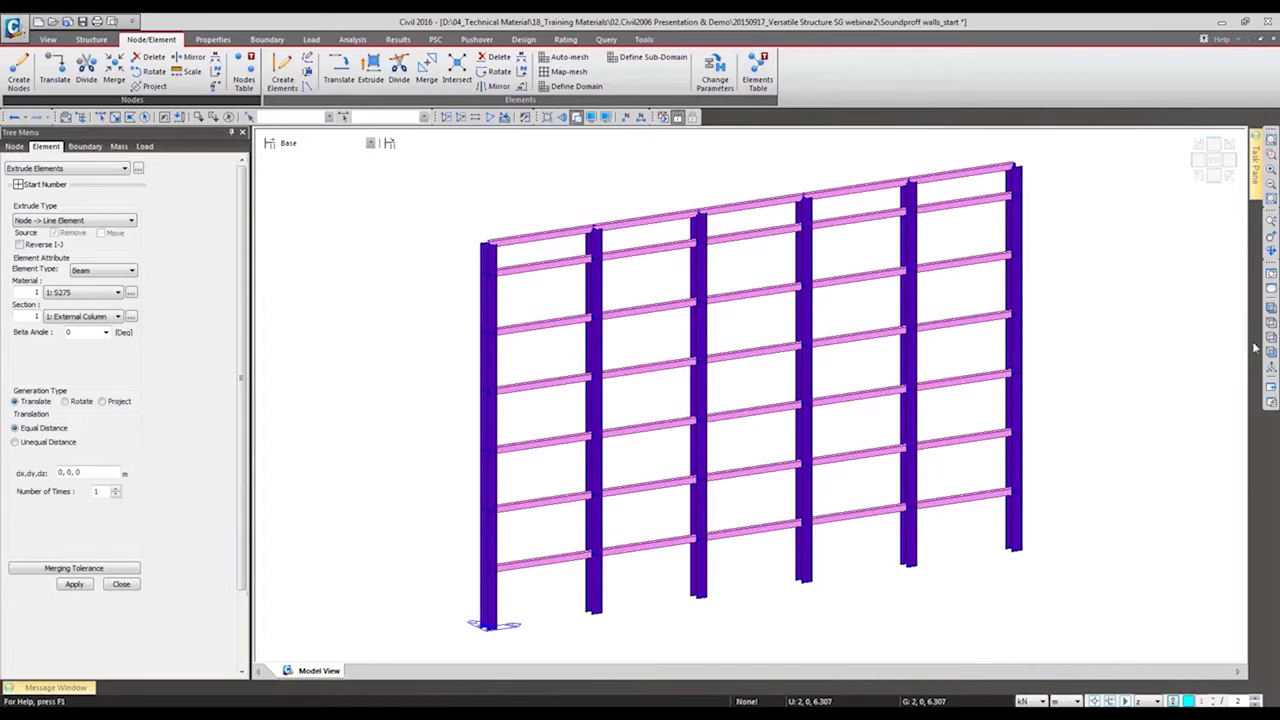
# - In front elevation, window-select the three upper rows of x-direction beams
pyautogui.click(1143, 700)
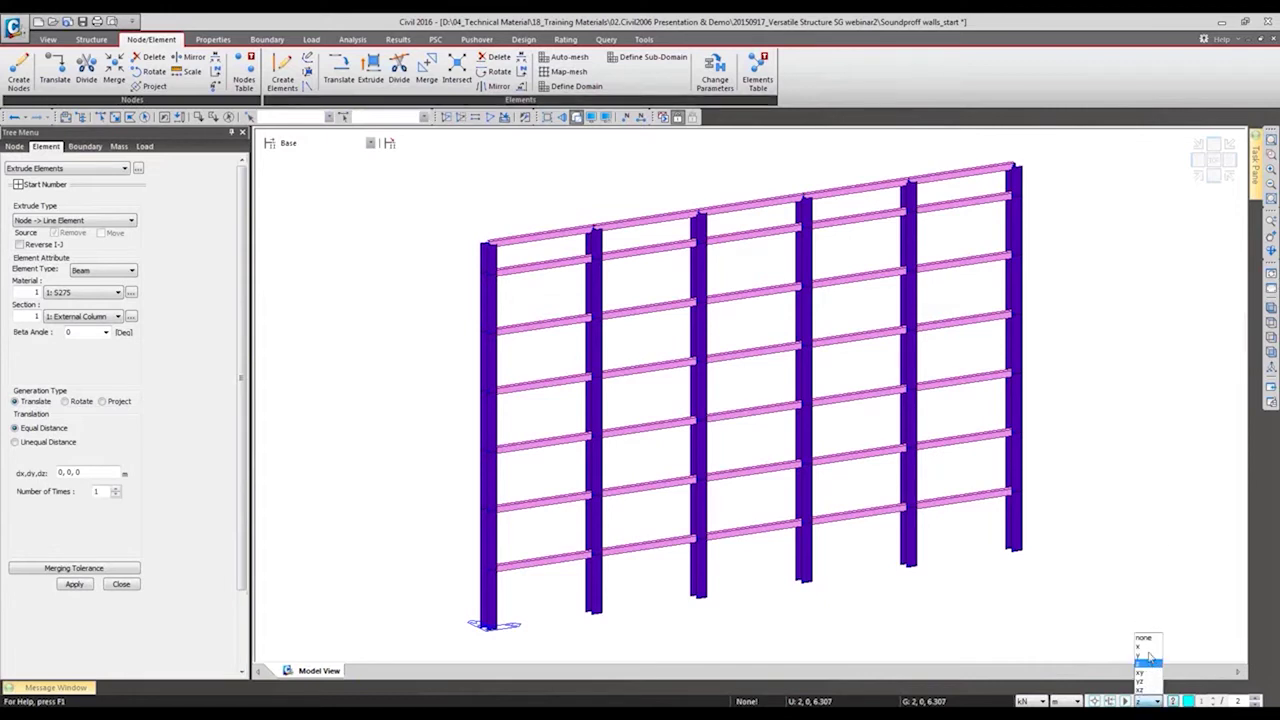
pyautogui.click(1146, 655)
pyautogui.click(118, 117)
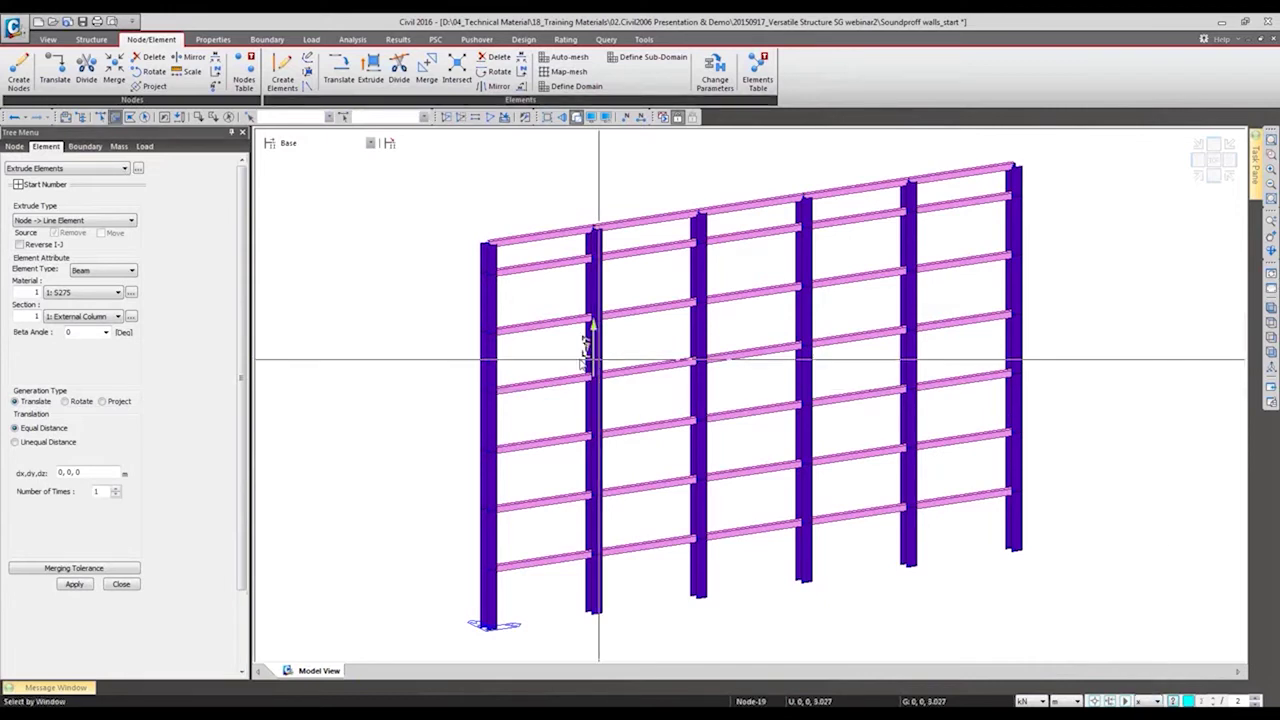
pyautogui.click(1271, 337)
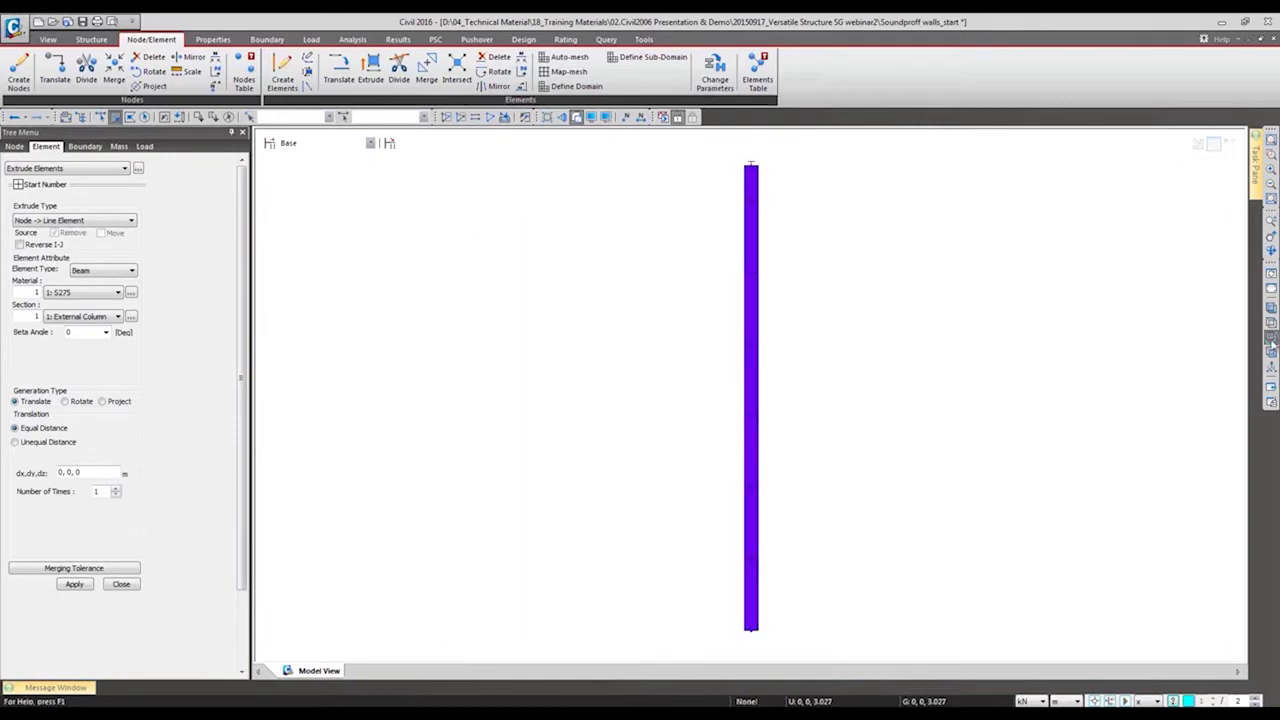
pyautogui.click(1271, 352)
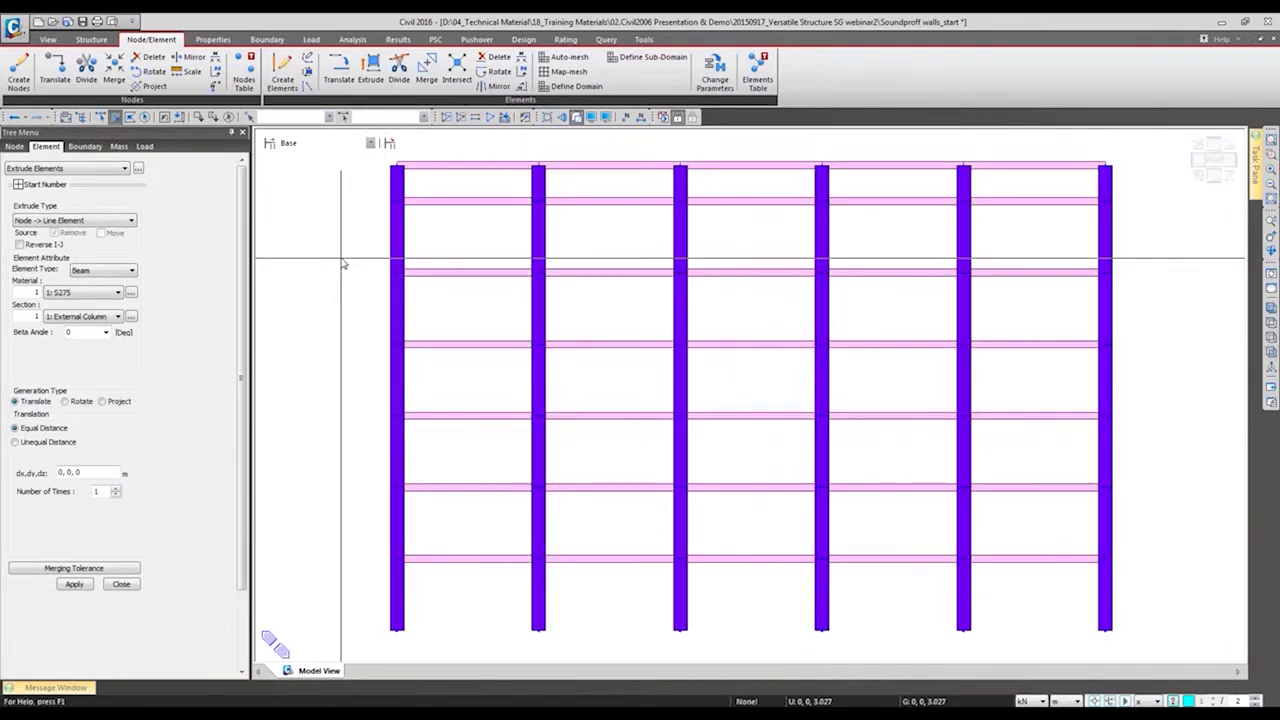
pyautogui.moveTo(341, 257); pyautogui.dragTo(1183, 454)
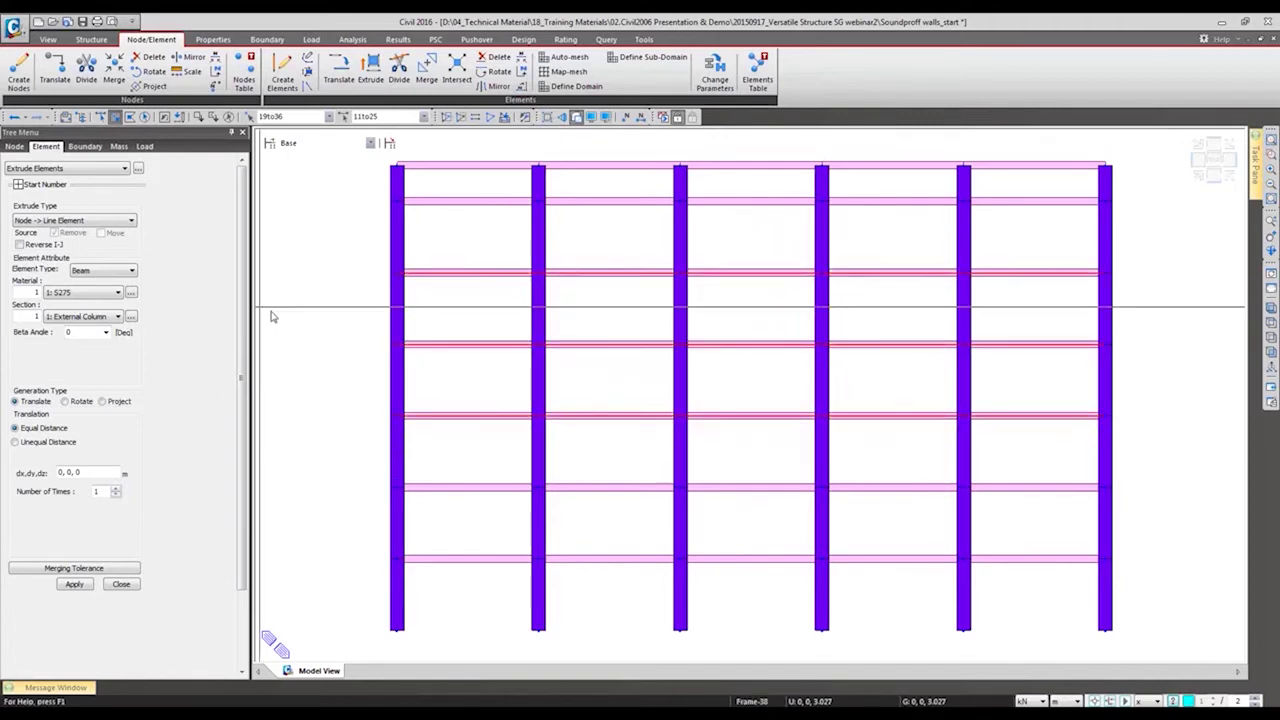
# - Extrude the selected beams into 0.008-thick planar plates of Plate material
pyautogui.click(45, 221)
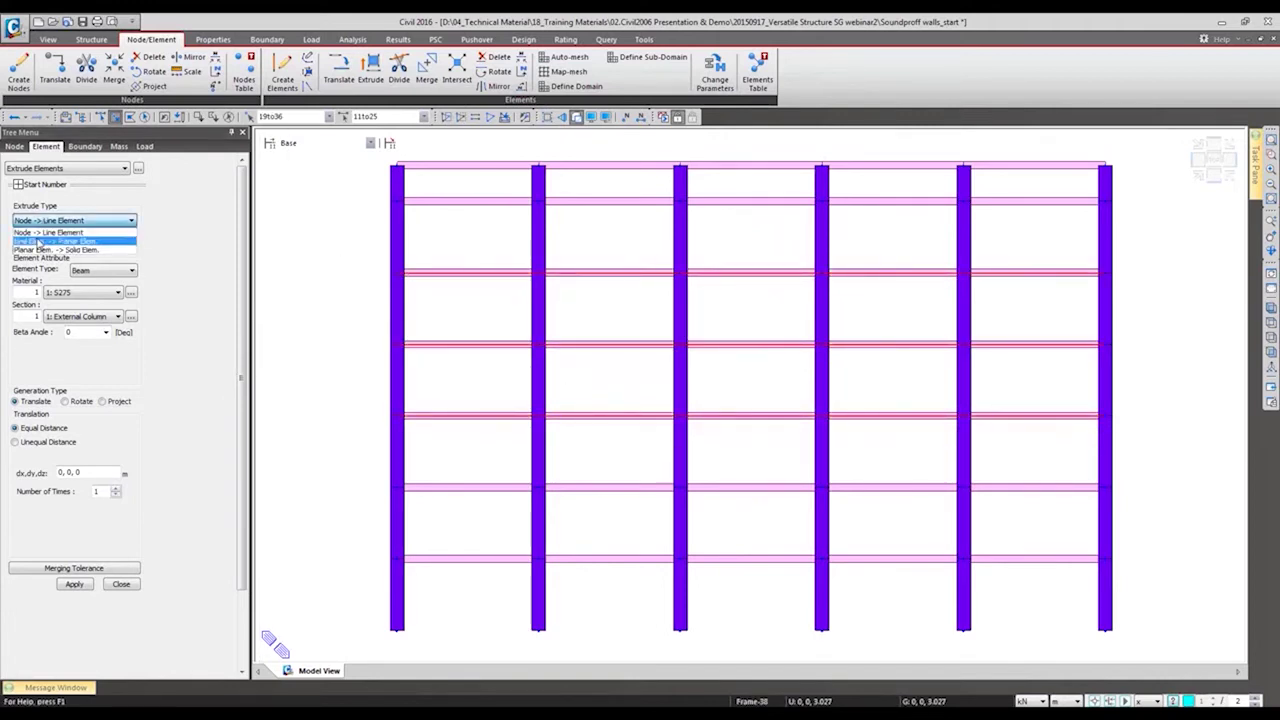
pyautogui.click(55, 241)
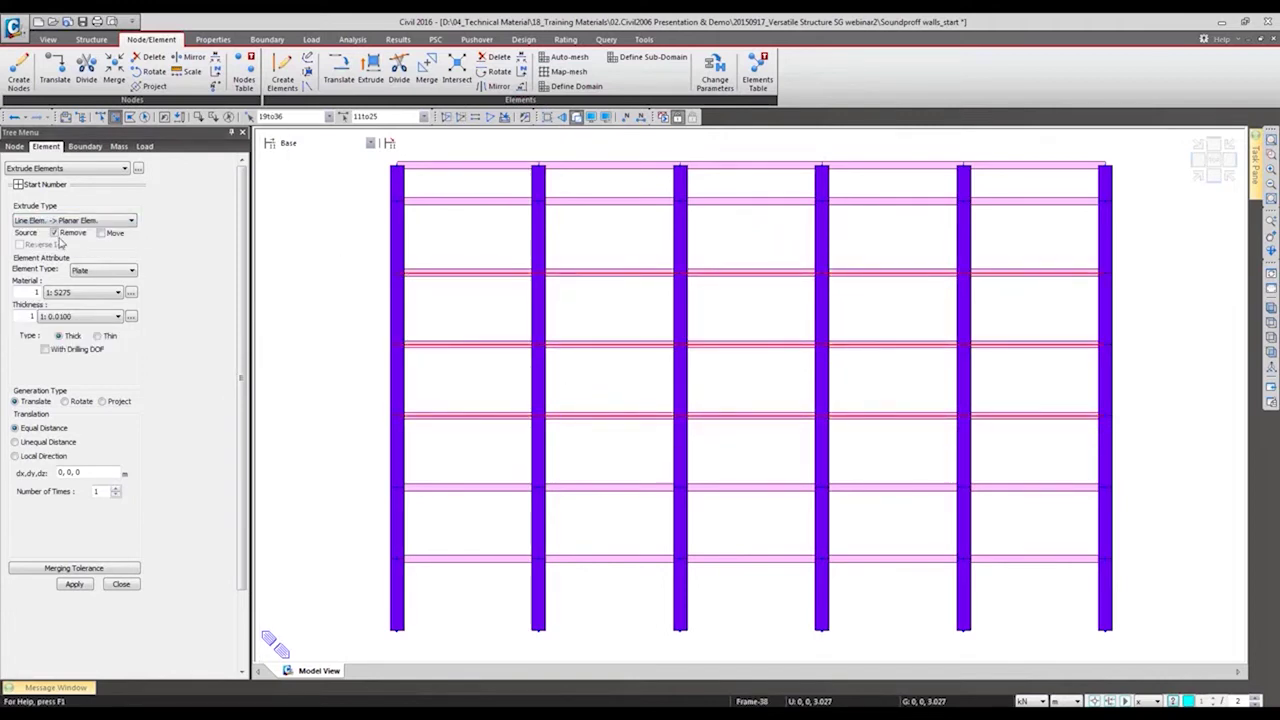
pyautogui.click(83, 318)
pyautogui.click(75, 340)
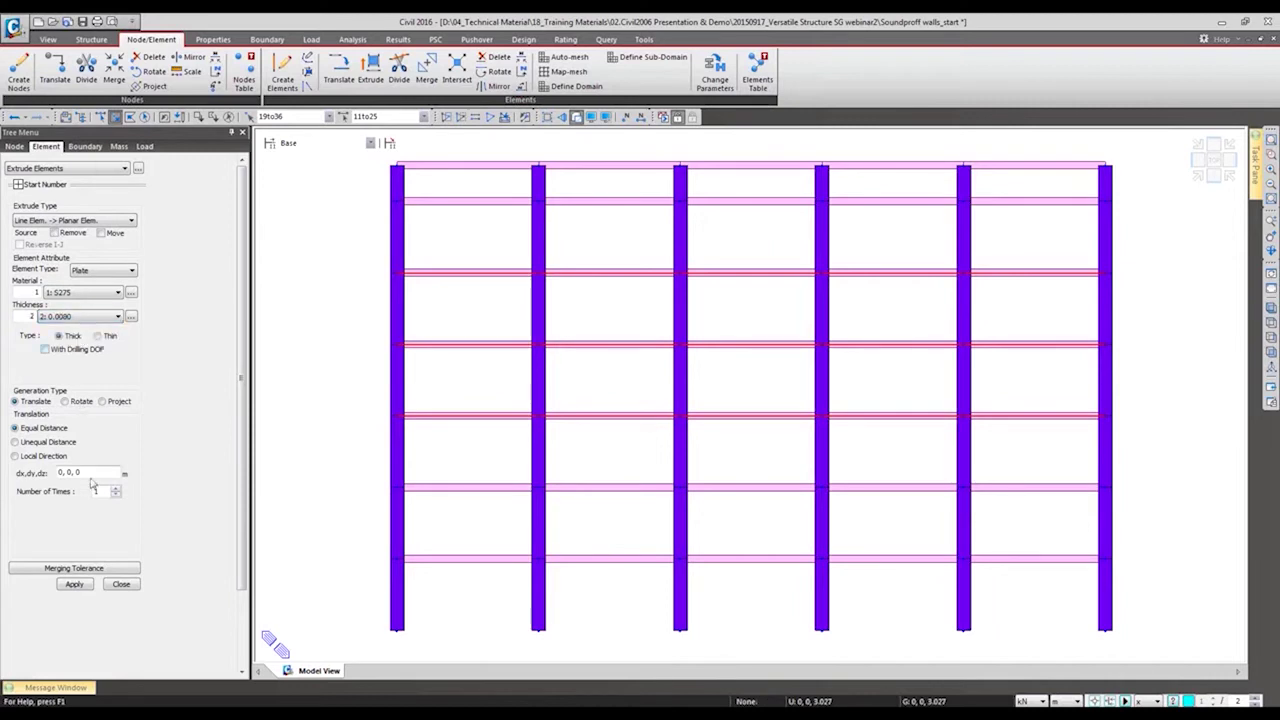
pyautogui.click(91, 475)
pyautogui.press('BackSpace')
pyautogui.write('3.018')
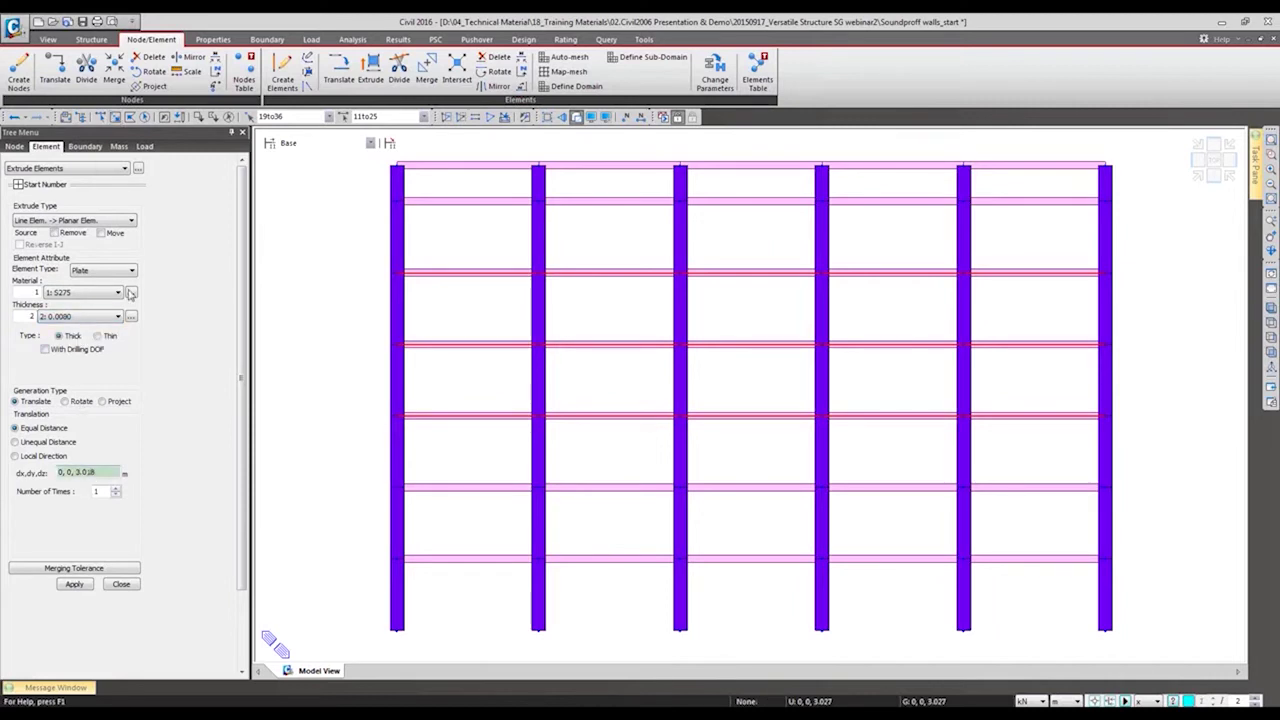
pyautogui.click(130, 293)
pyautogui.click(80, 313)
pyautogui.click(396, 345)
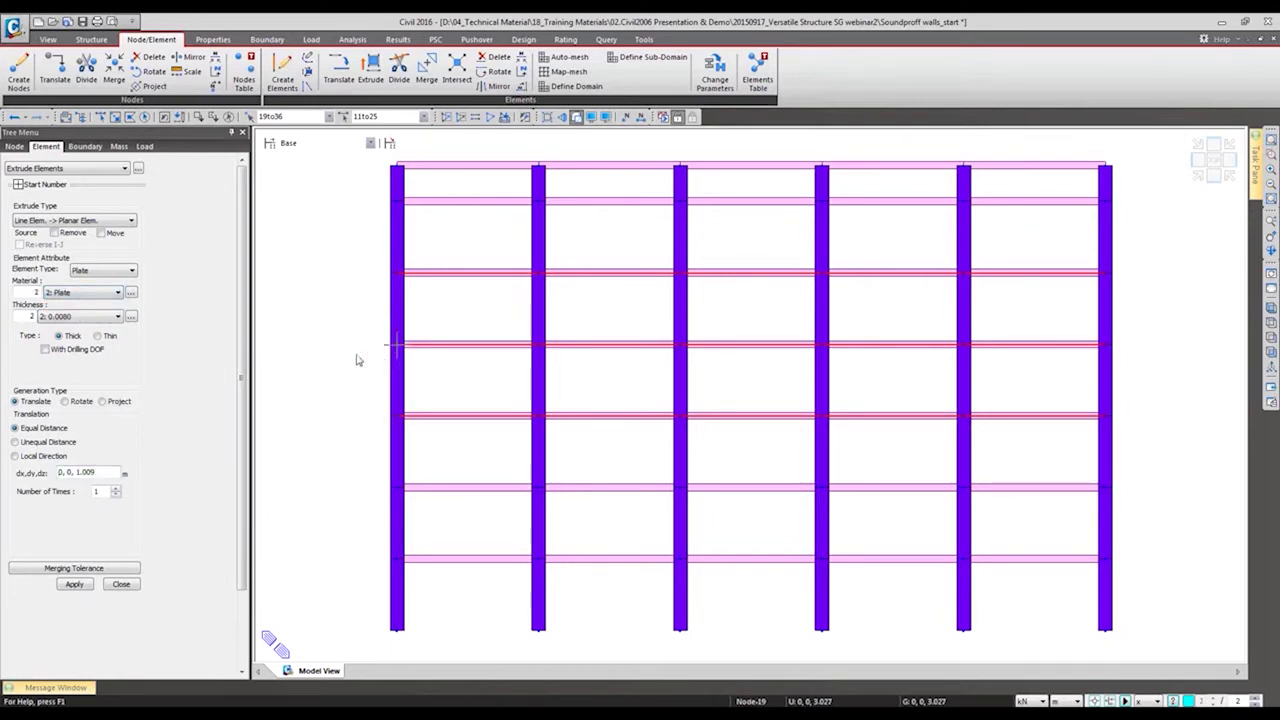
pyautogui.click(74, 585)
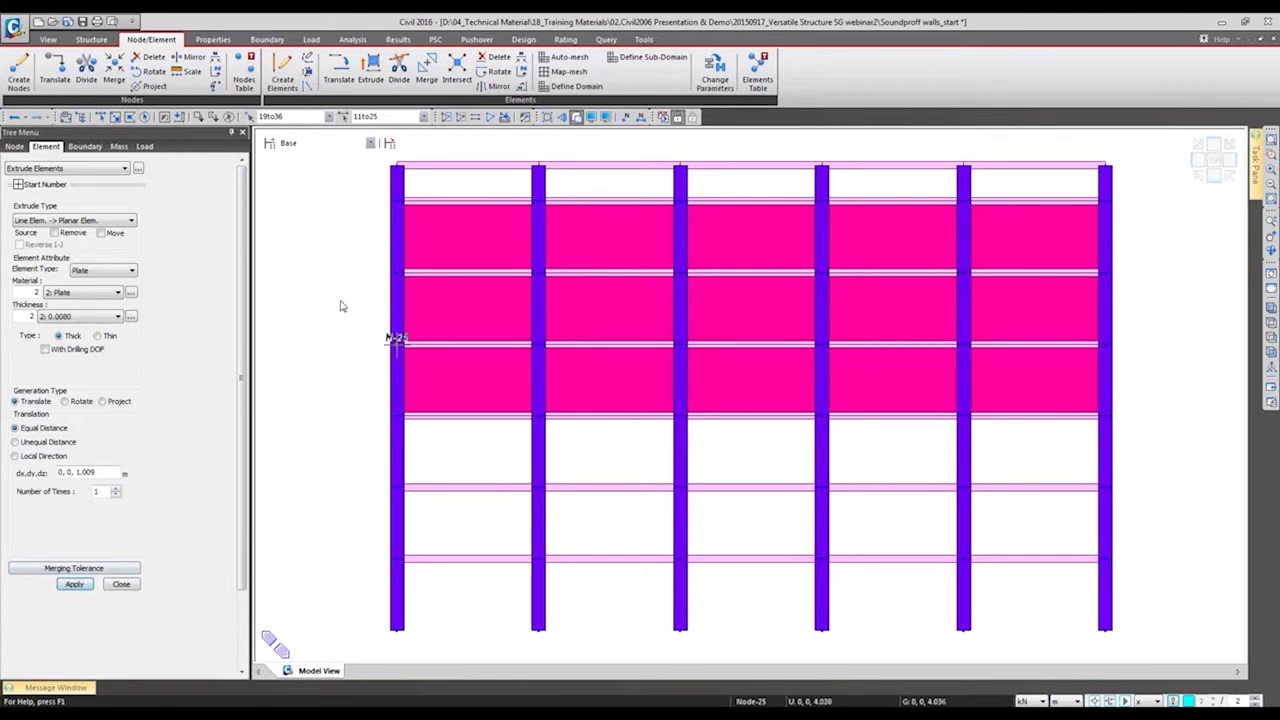
# - Extrude the top row of beams 0.5055 m upward into plates, using two picked nodes
pyautogui.click(249, 117)
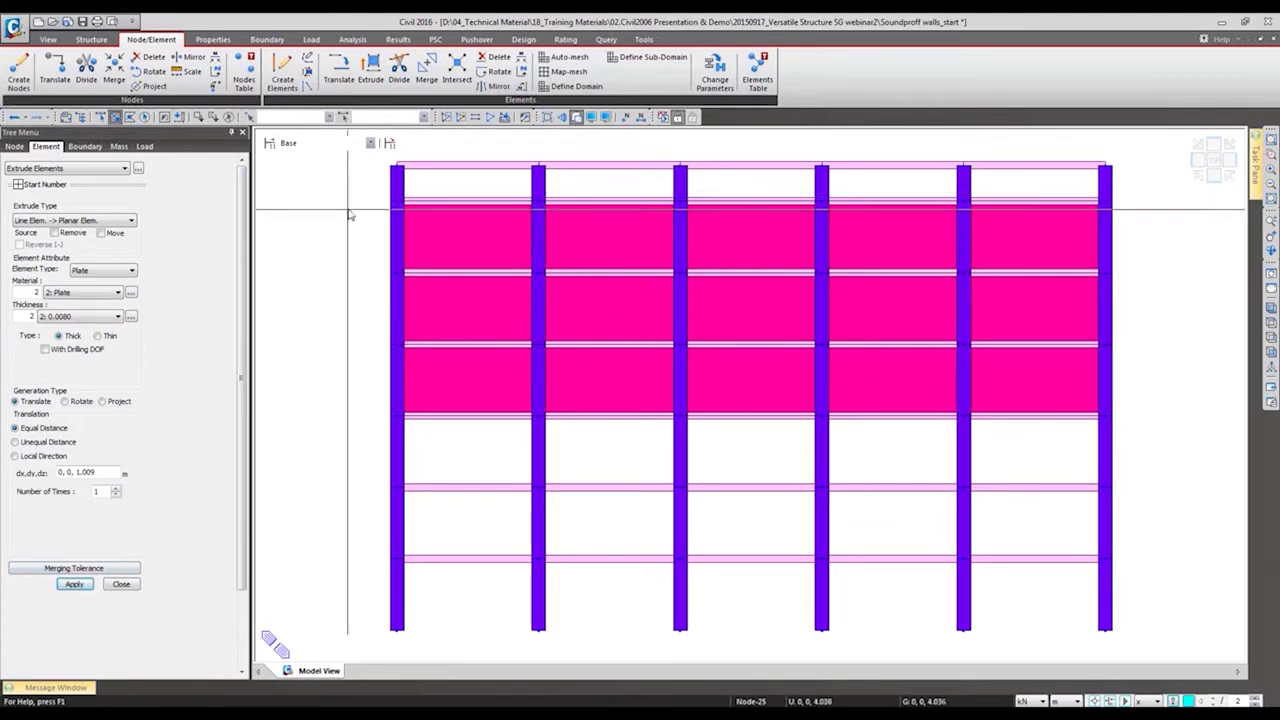
pyautogui.moveTo(357, 194); pyautogui.dragTo(1116, 272)
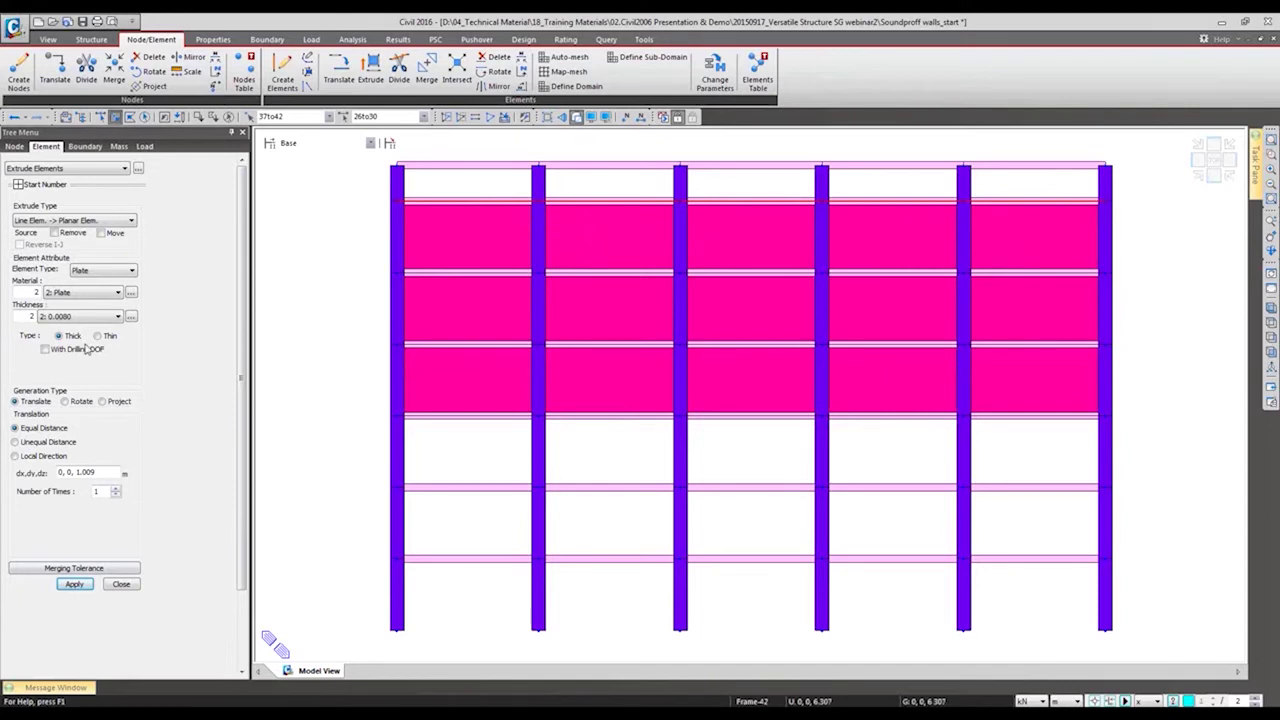
pyautogui.click(88, 472)
pyautogui.click(397, 202)
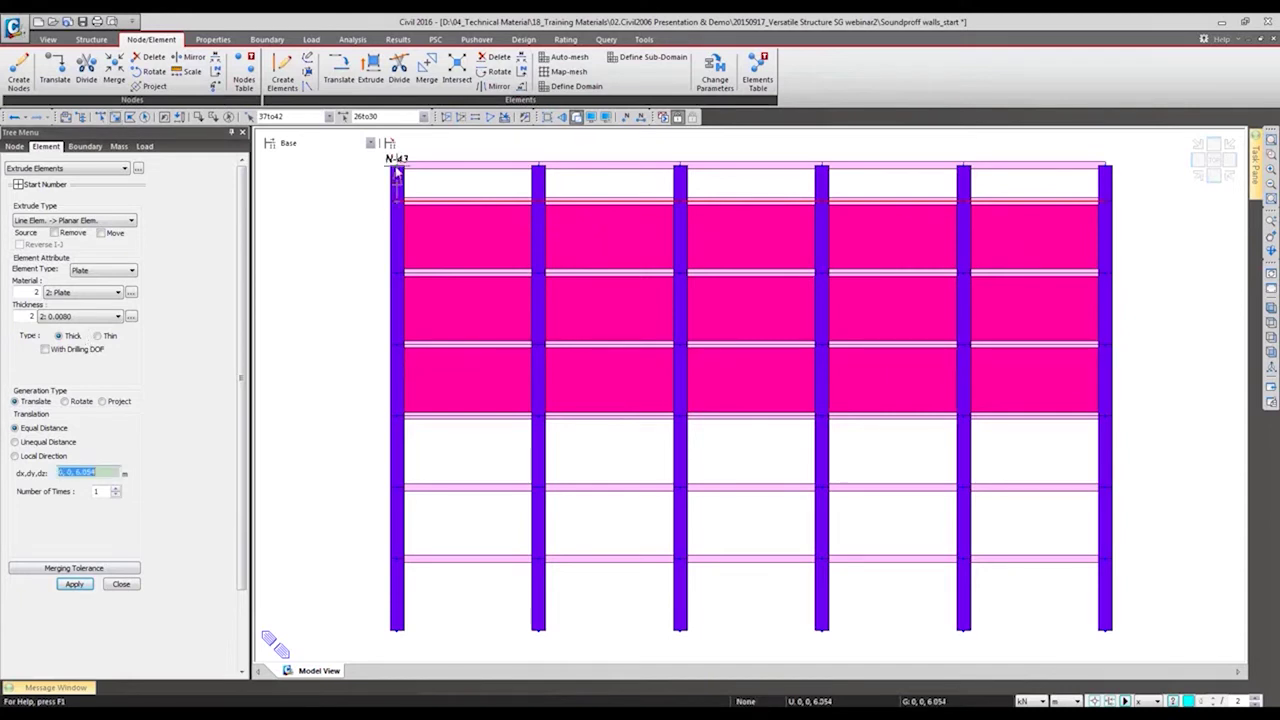
pyautogui.click(397, 166)
pyautogui.click(74, 584)
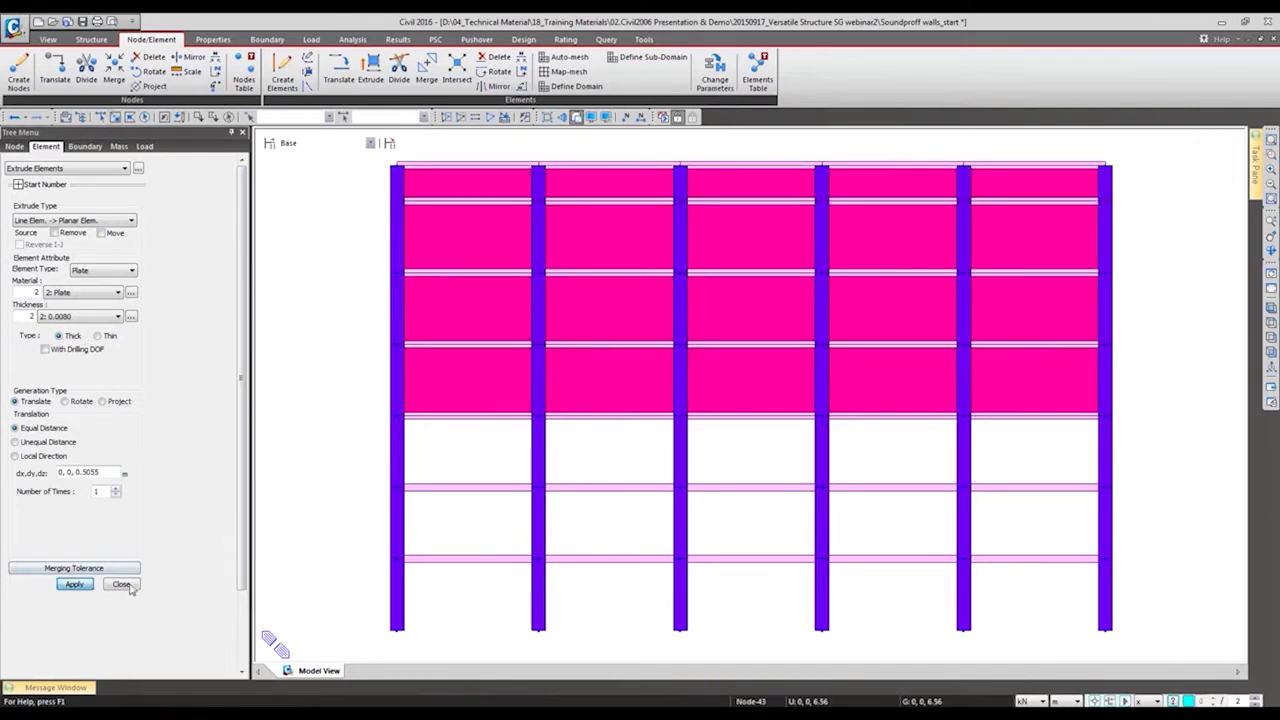
pyautogui.click(121, 584)
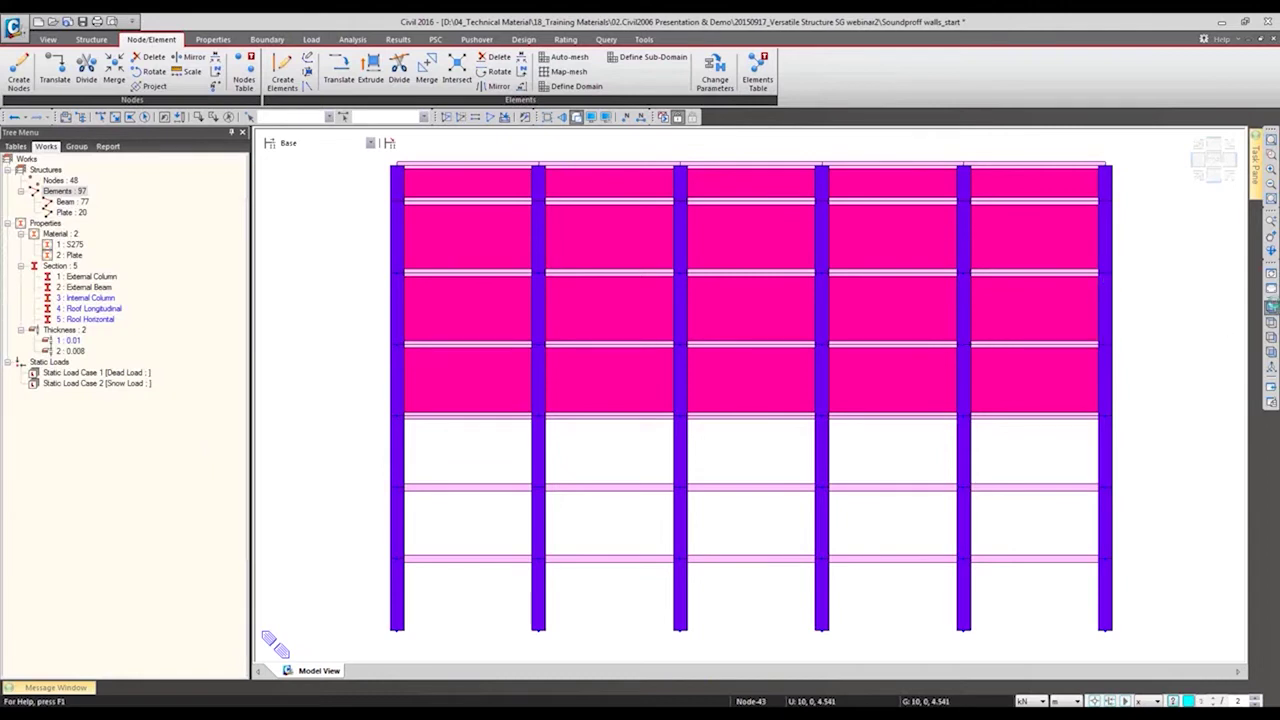
# - Show the clad frame isometrically and compare it with the arched wall reference slide
pyautogui.click(1272, 308)
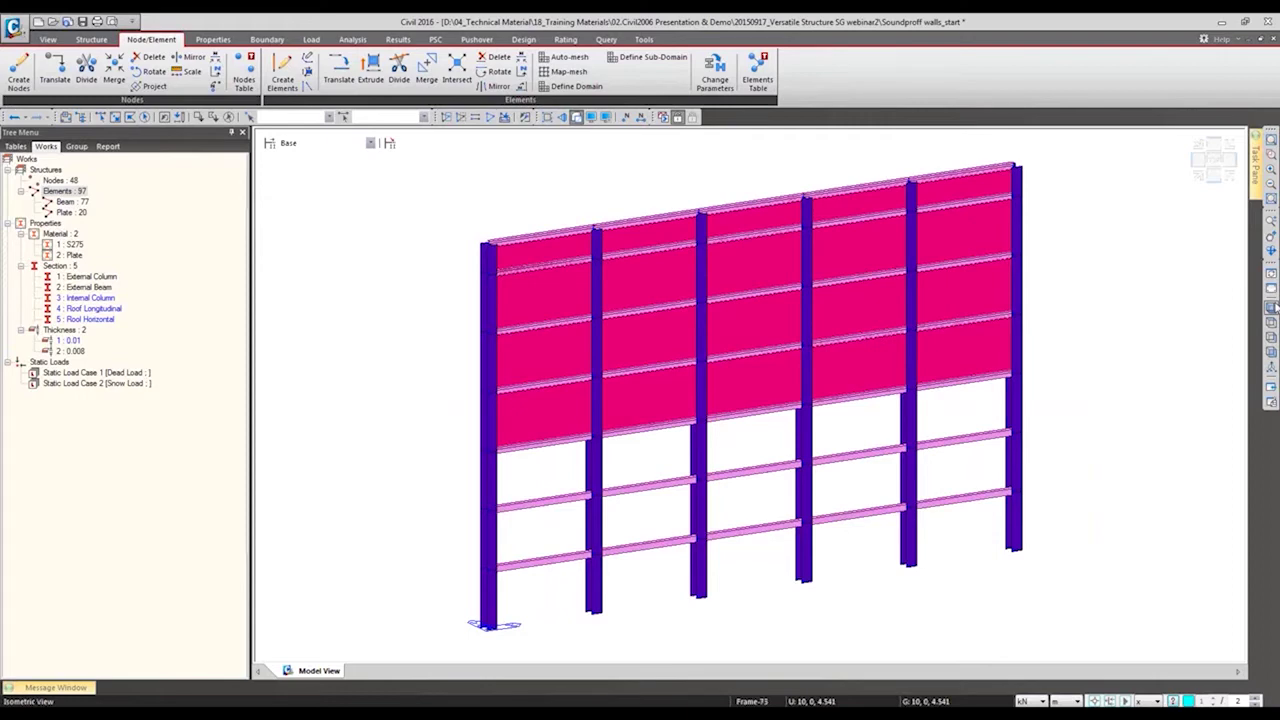
pyautogui.hotkey('alt', 'Tab')
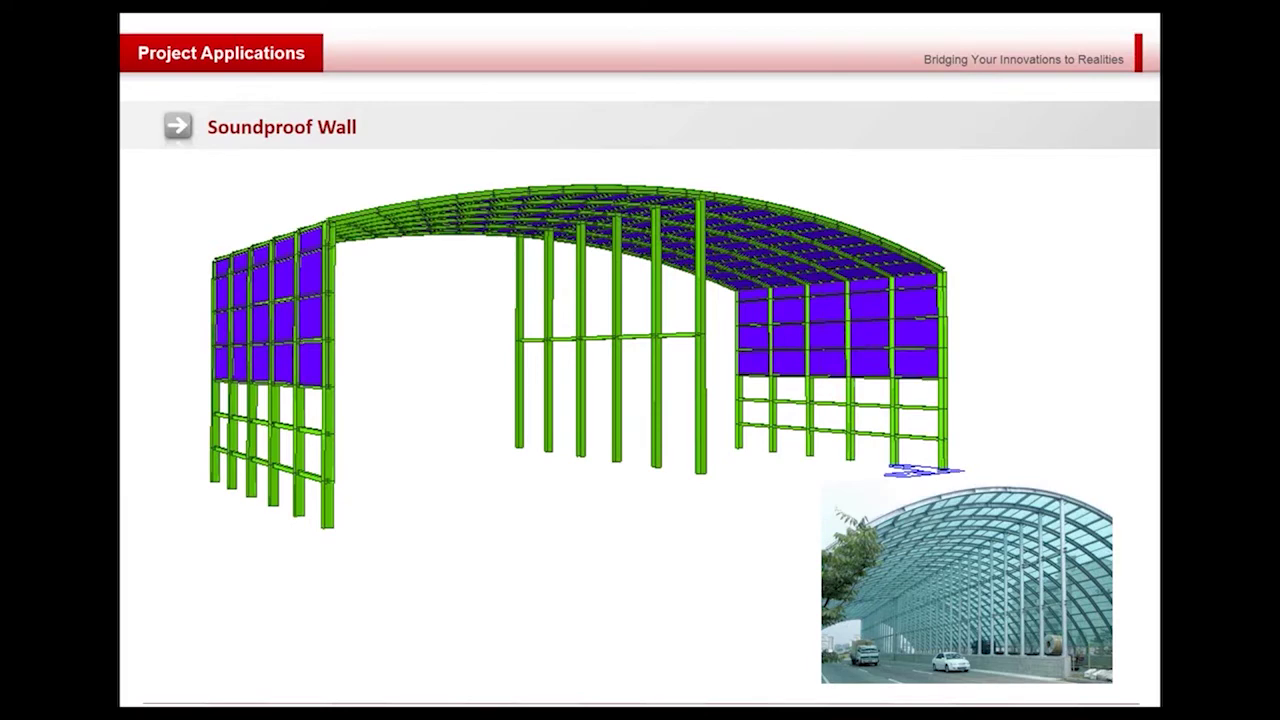
pyautogui.hotkey('alt', 'Tab')
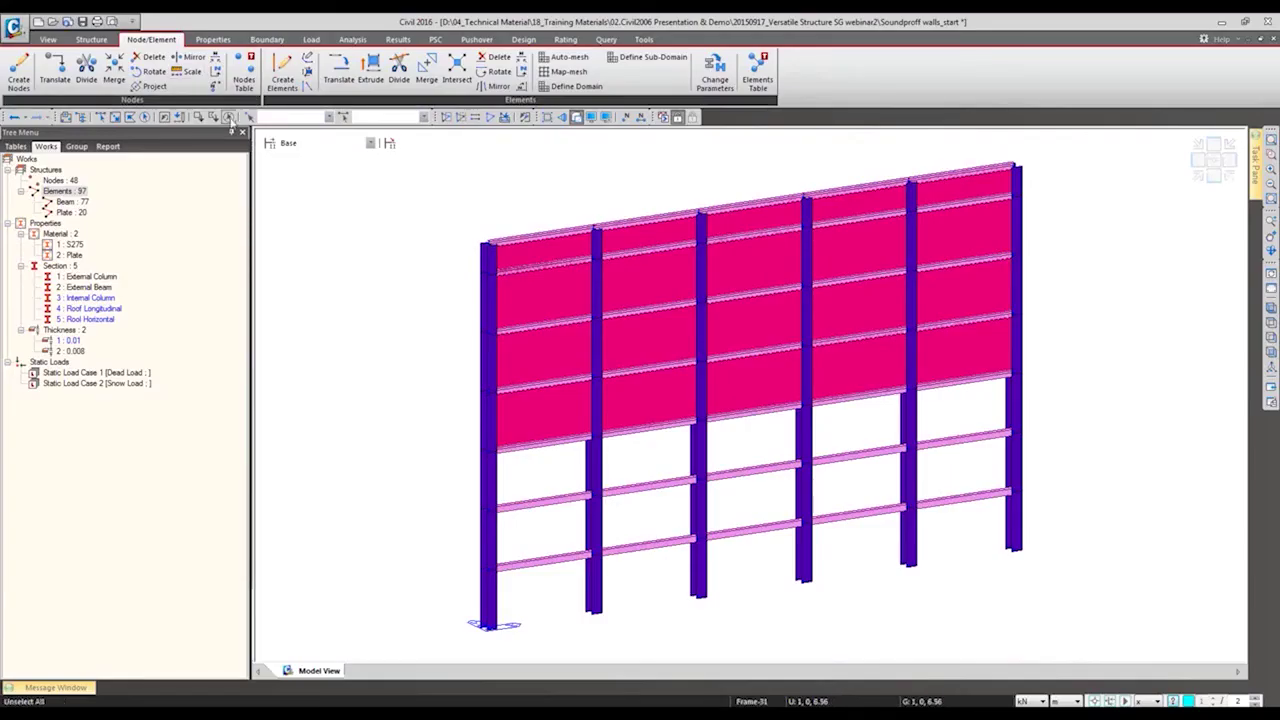
# - Copy all wall nodes and elements 20.742 m along Y, then fit and orbit the view
pyautogui.click(1143, 701)
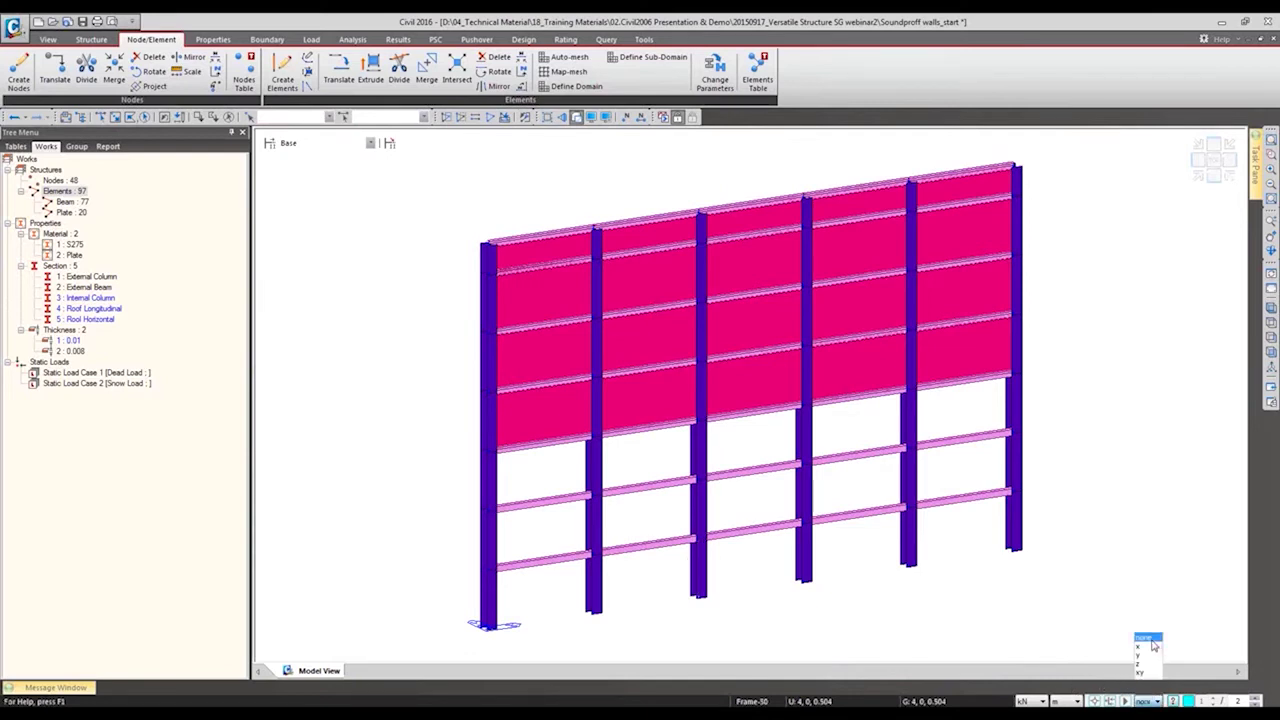
pyautogui.click(1143, 637)
pyautogui.click(150, 117)
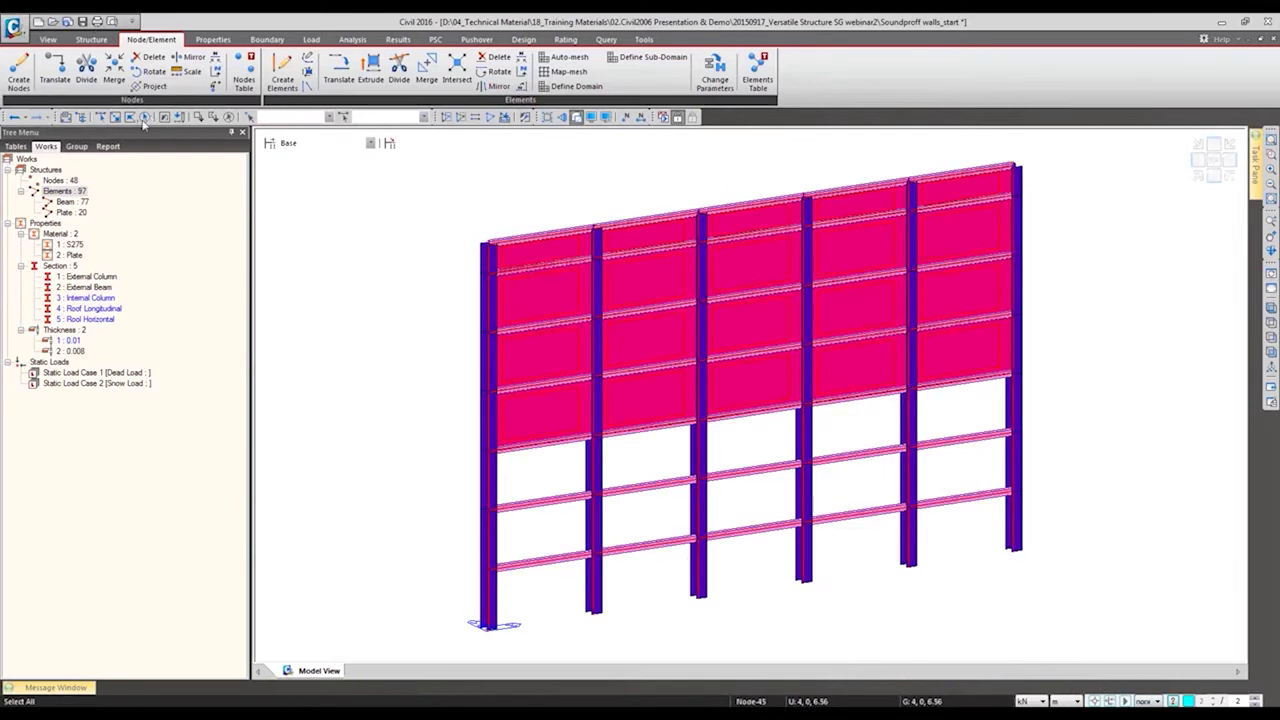
pyautogui.click(150, 117)
pyautogui.click(576, 117)
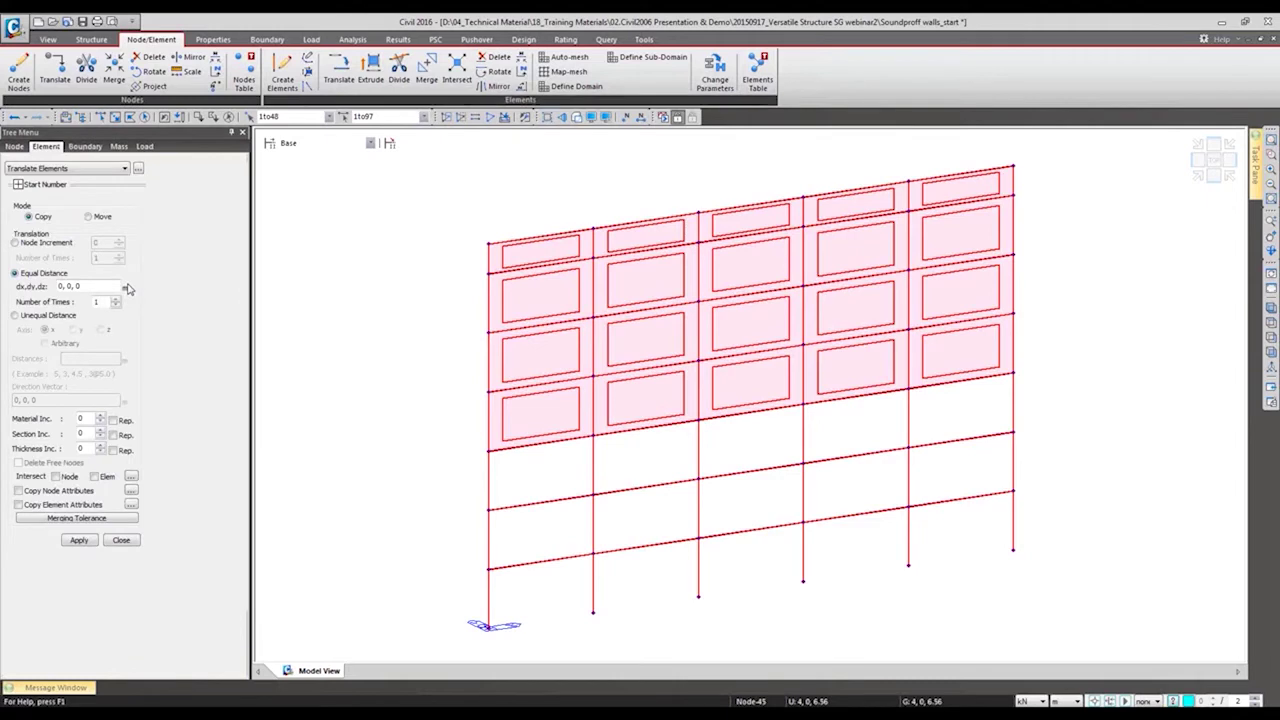
pyautogui.doubleClick(71, 287)
pyautogui.write('20.742')
pyautogui.click(78, 540)
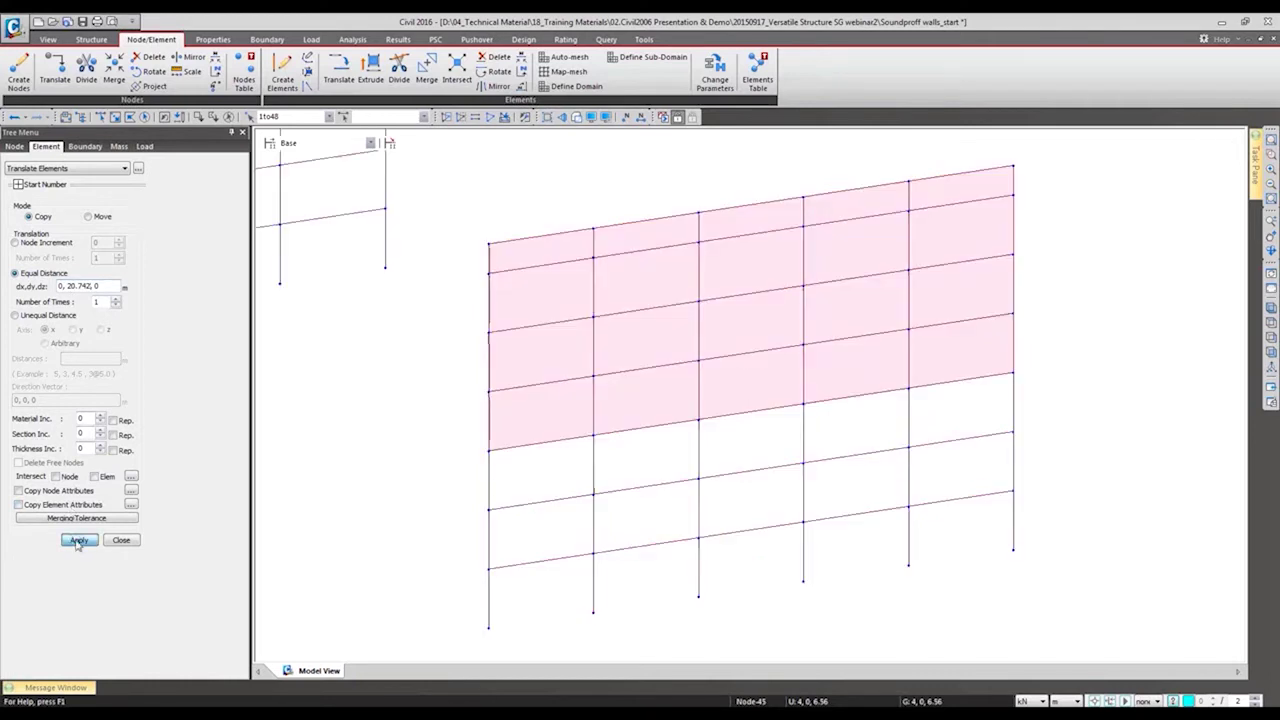
pyautogui.click(1271, 308)
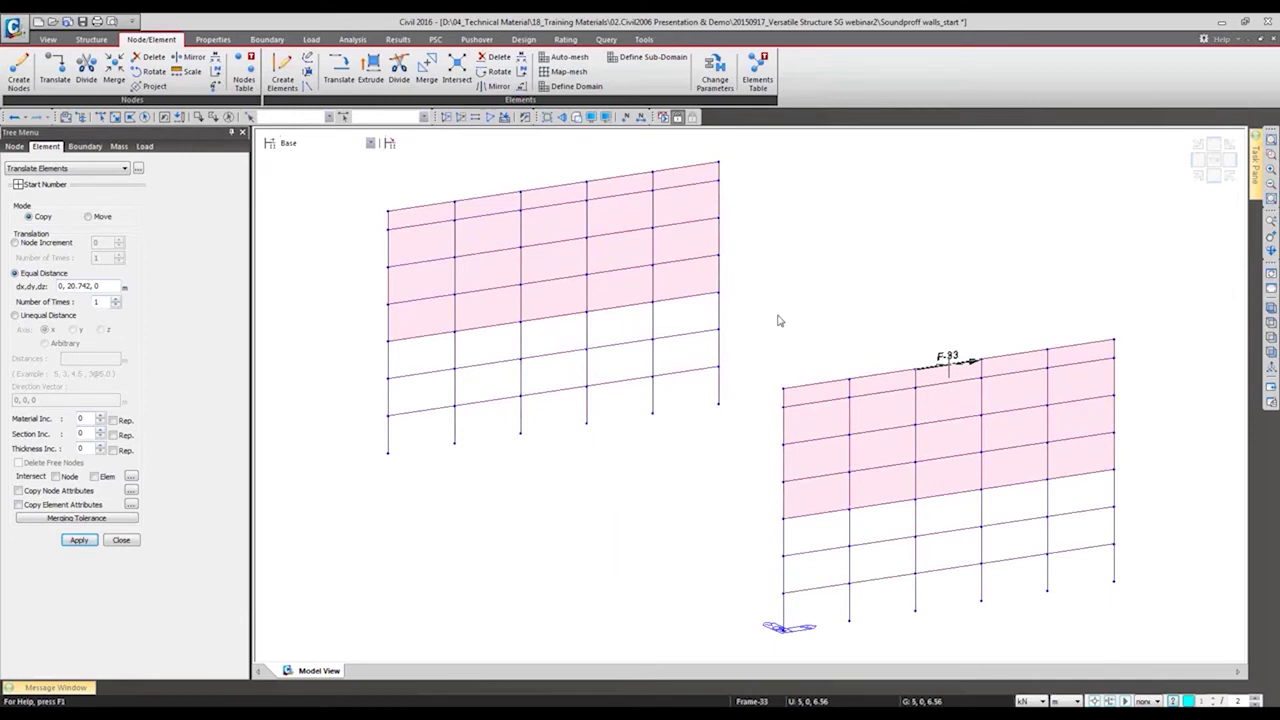
pyautogui.keyDown('ctrl'); pyautogui.moveTo(912, 590); pyautogui.dragTo(852, 566, button='middle'); pyautogui.keyUp('ctrl')
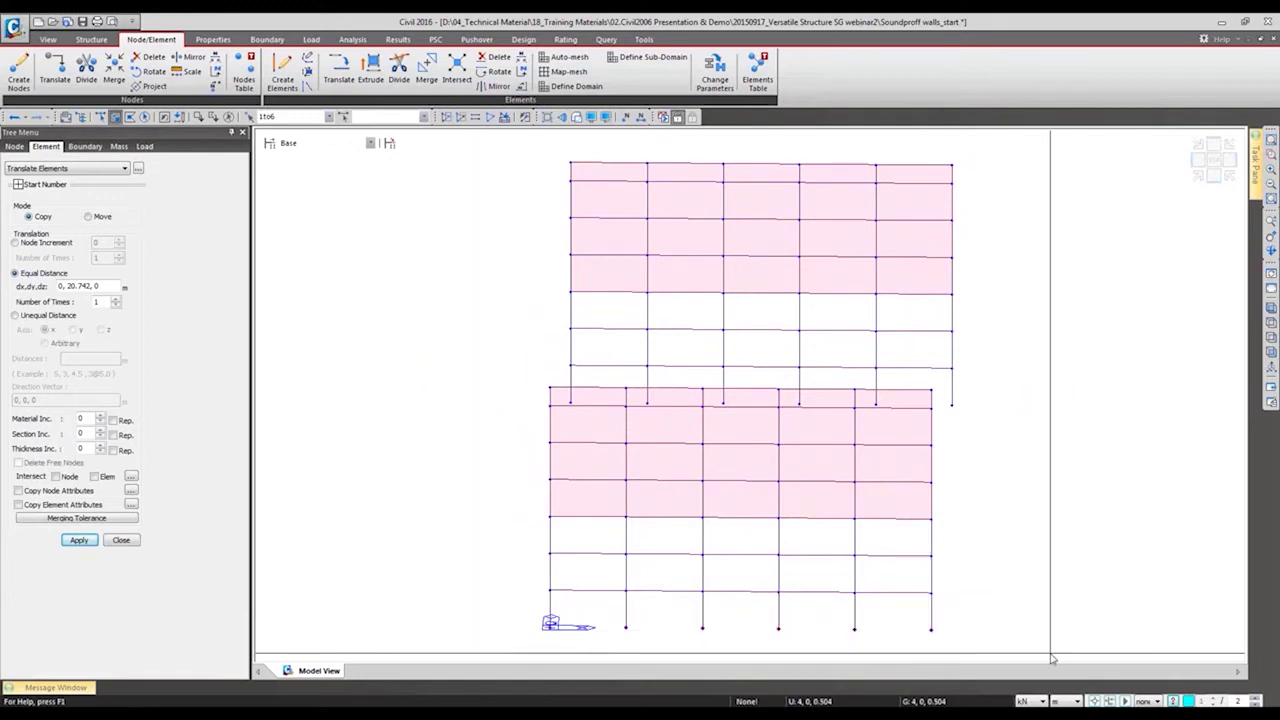
# - Copy the selected nodes 10.236 m along Y (dx, dy, dz = 0, 10.236, 0)
pyautogui.click(55, 68)
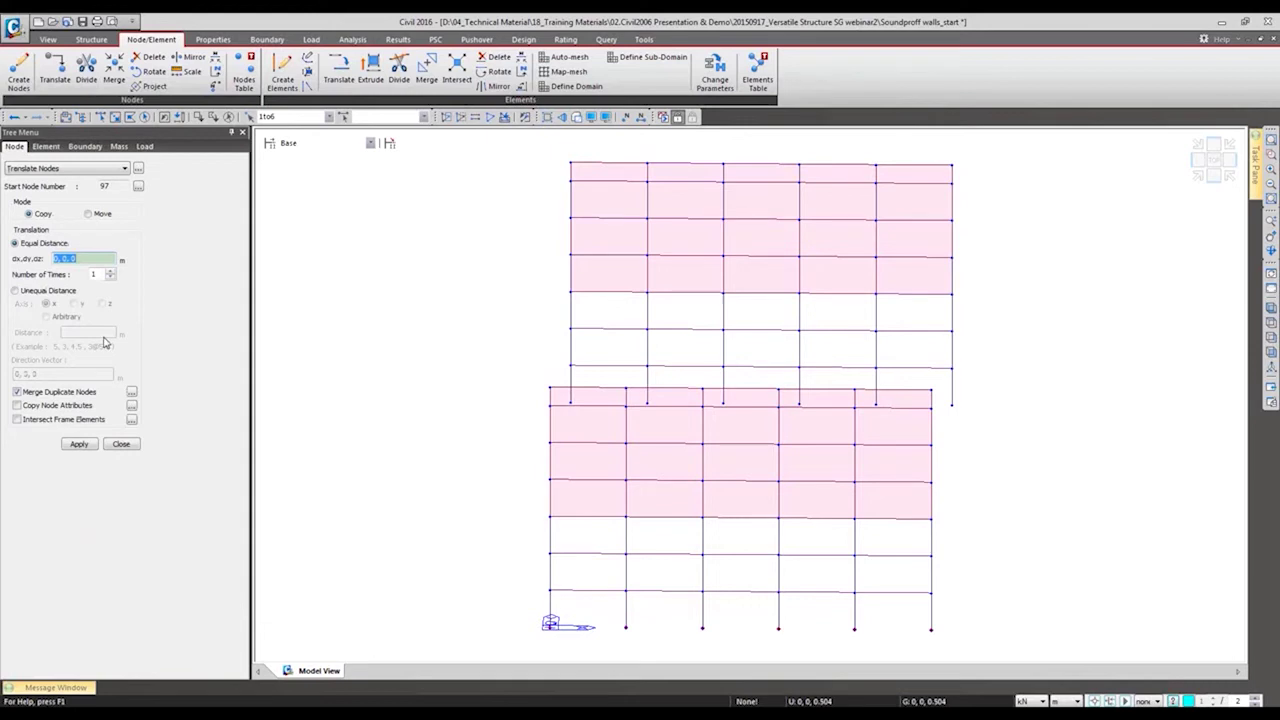
pyautogui.click(66, 261)
pyautogui.write('10.236')
pyautogui.click(79, 444)
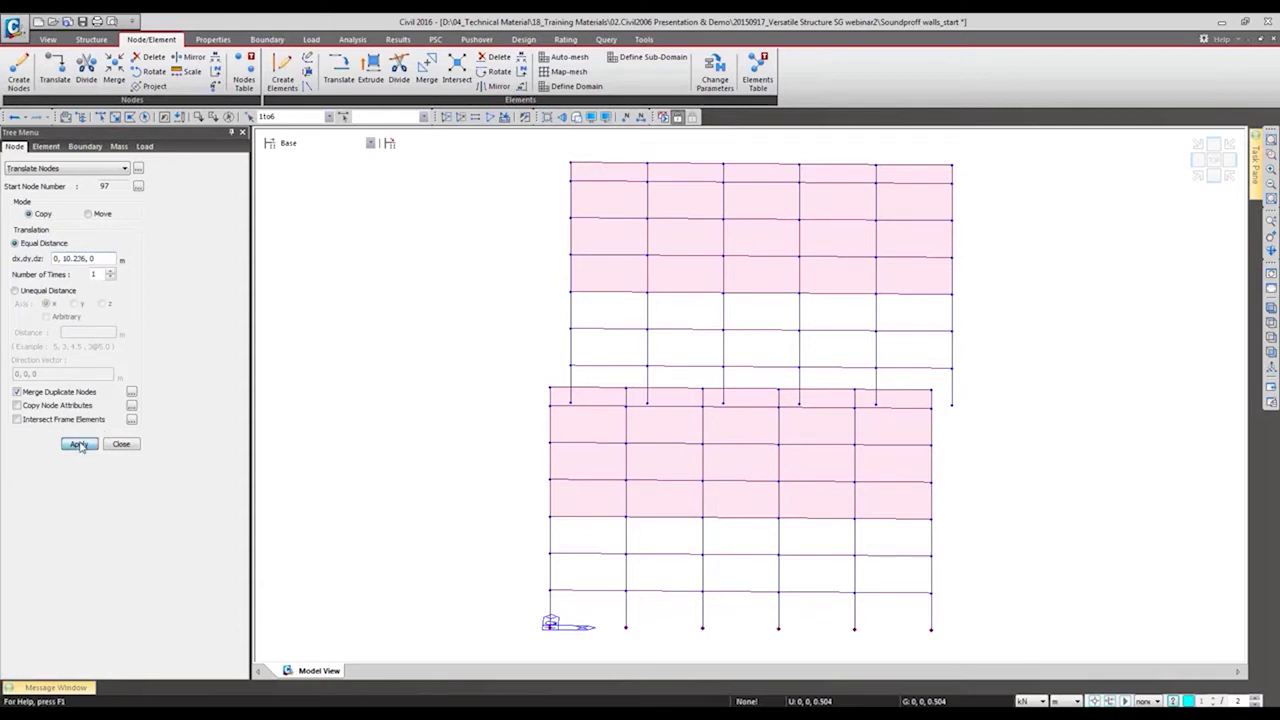
# - Window-select the six new nodes 97 to 102 in an isometric view
pyautogui.keyDown('ctrl'); pyautogui.moveTo(777, 483); pyautogui.dragTo(860, 484, button='middle'); pyautogui.keyUp('ctrl')
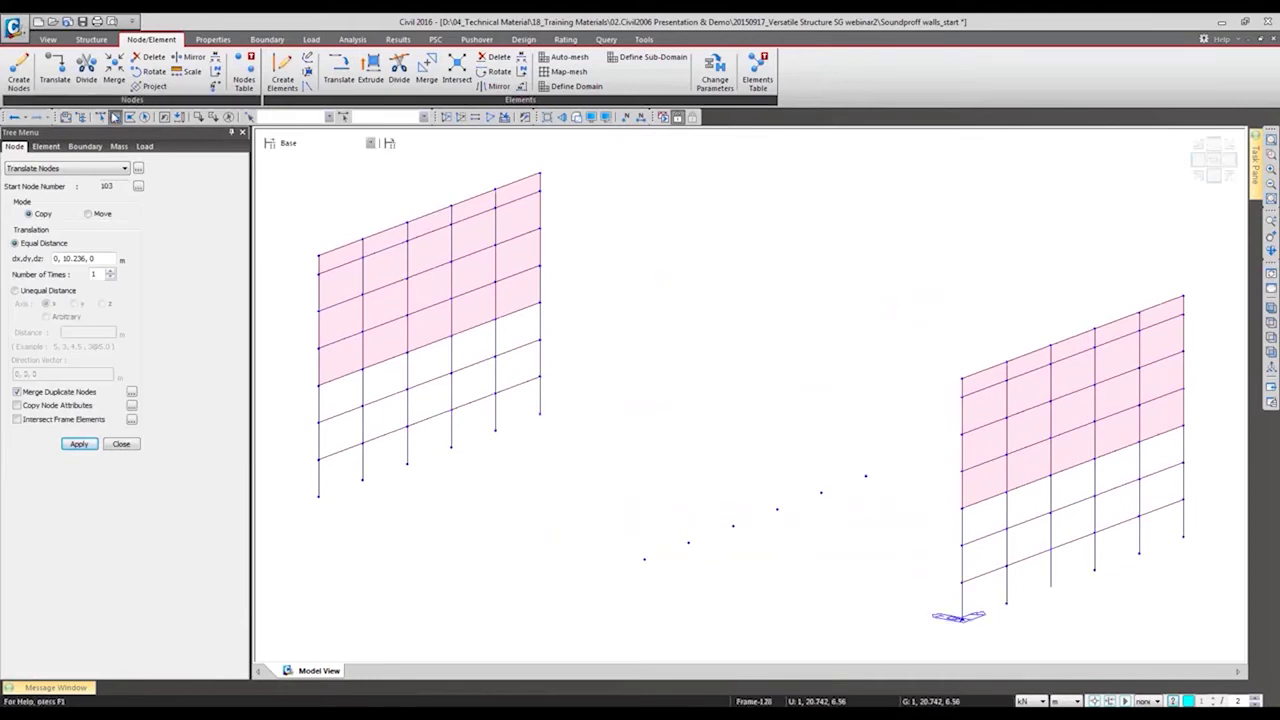
pyautogui.click(115, 117)
pyautogui.moveTo(622, 370); pyautogui.dragTo(868, 644)
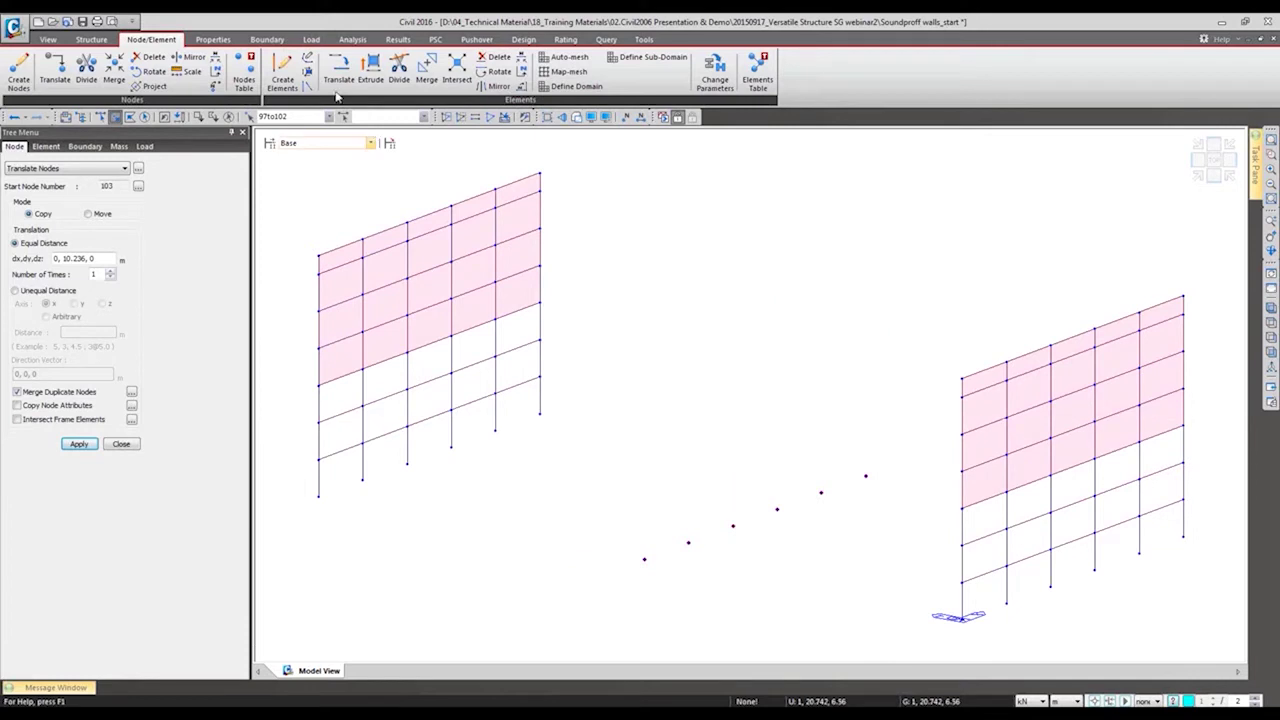
pyautogui.click(370, 68)
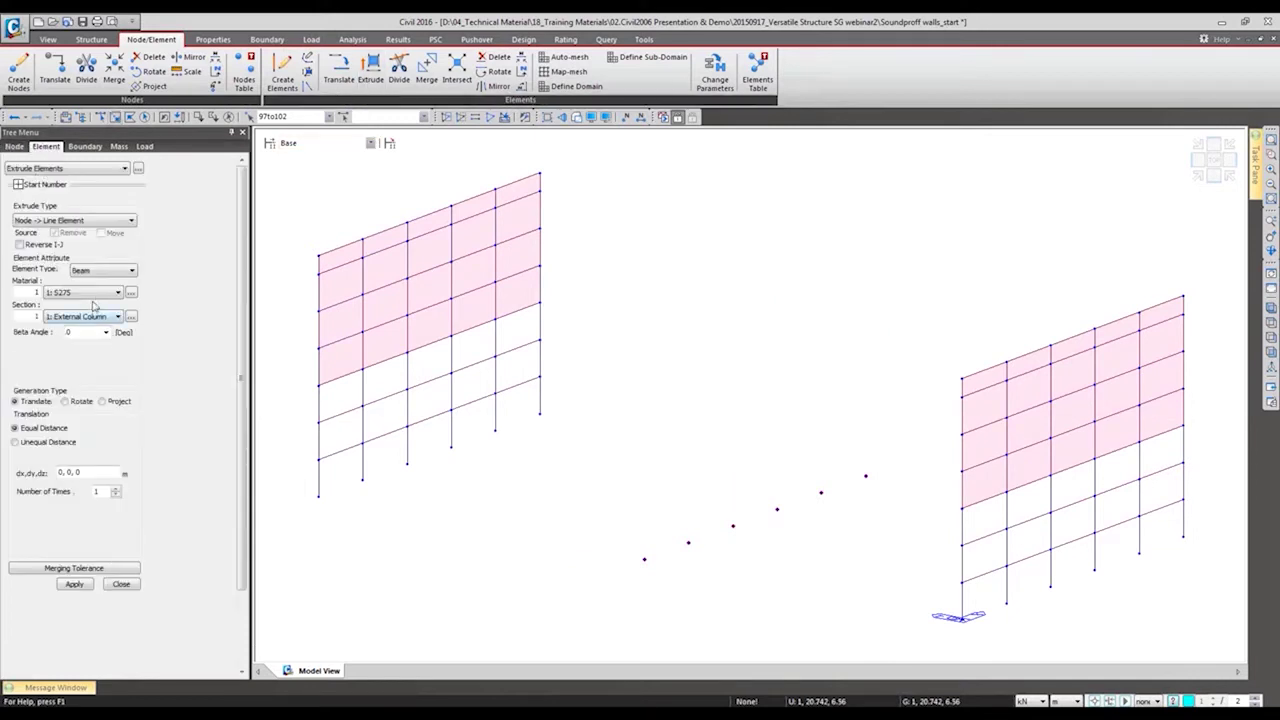
# - Extrude the selected nodes 7.6 m upward in Z into Internal Column beams
pyautogui.click(90, 318)
pyautogui.click(84, 350)
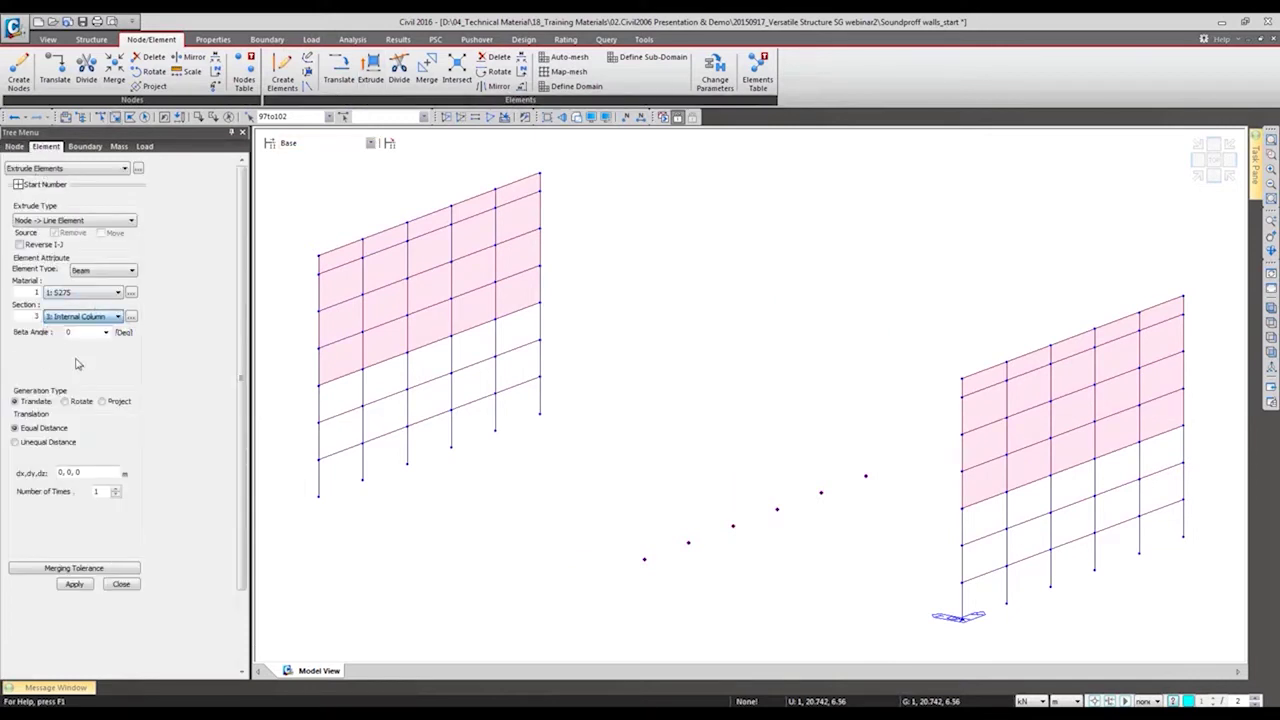
pyautogui.doubleClick(77, 473)
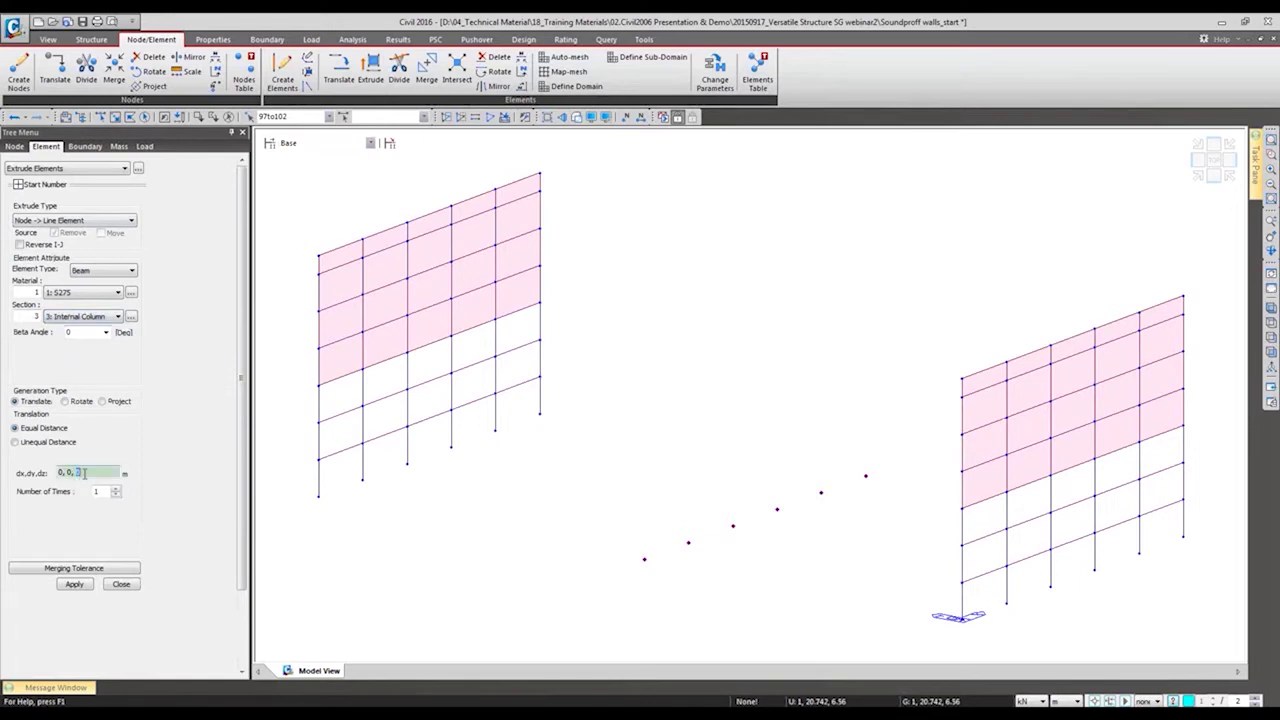
pyautogui.write('7.6')
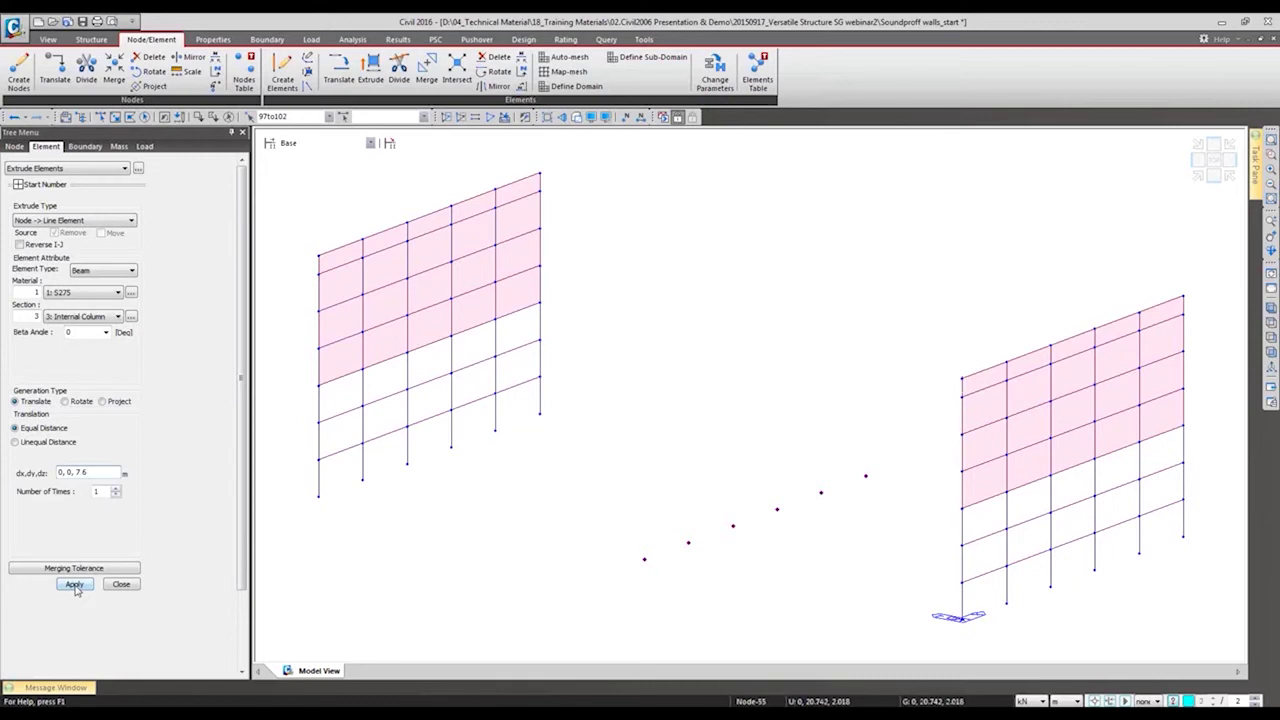
pyautogui.click(75, 585)
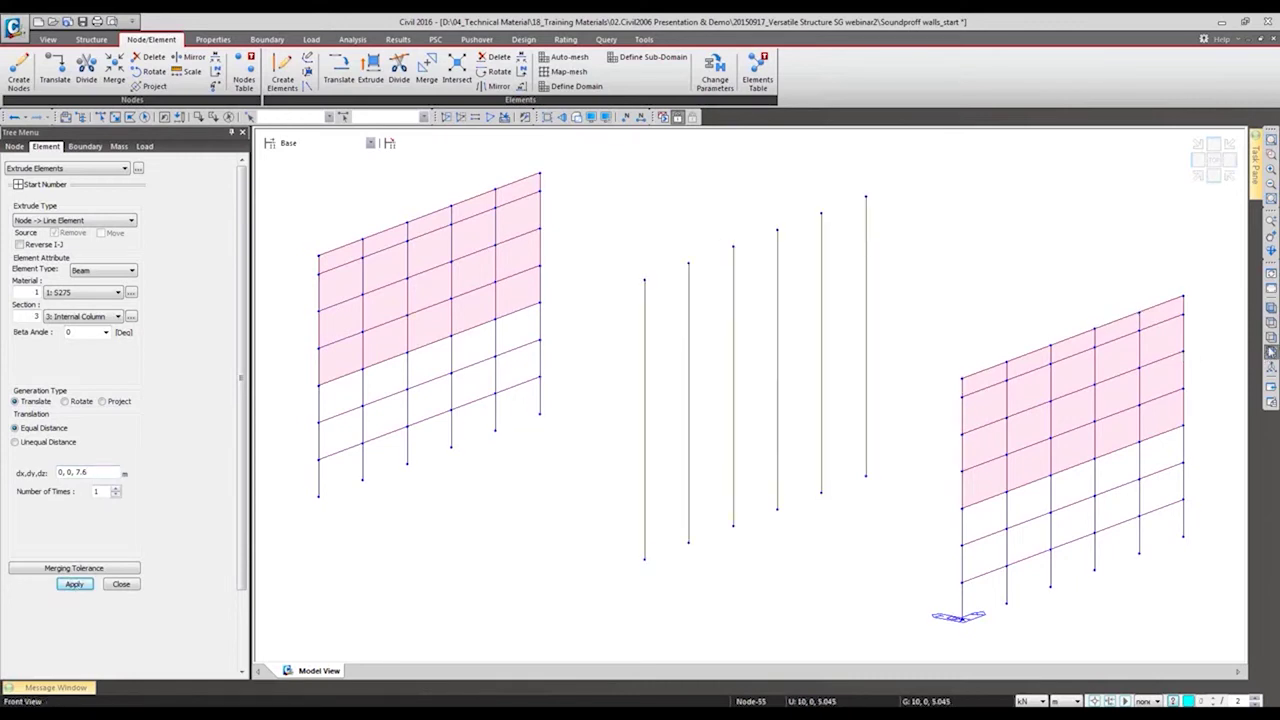
# - Check the new columns in front, right and isometric views
pyautogui.click(1271, 353)
pyautogui.click(1271, 338)
pyautogui.click(1271, 340)
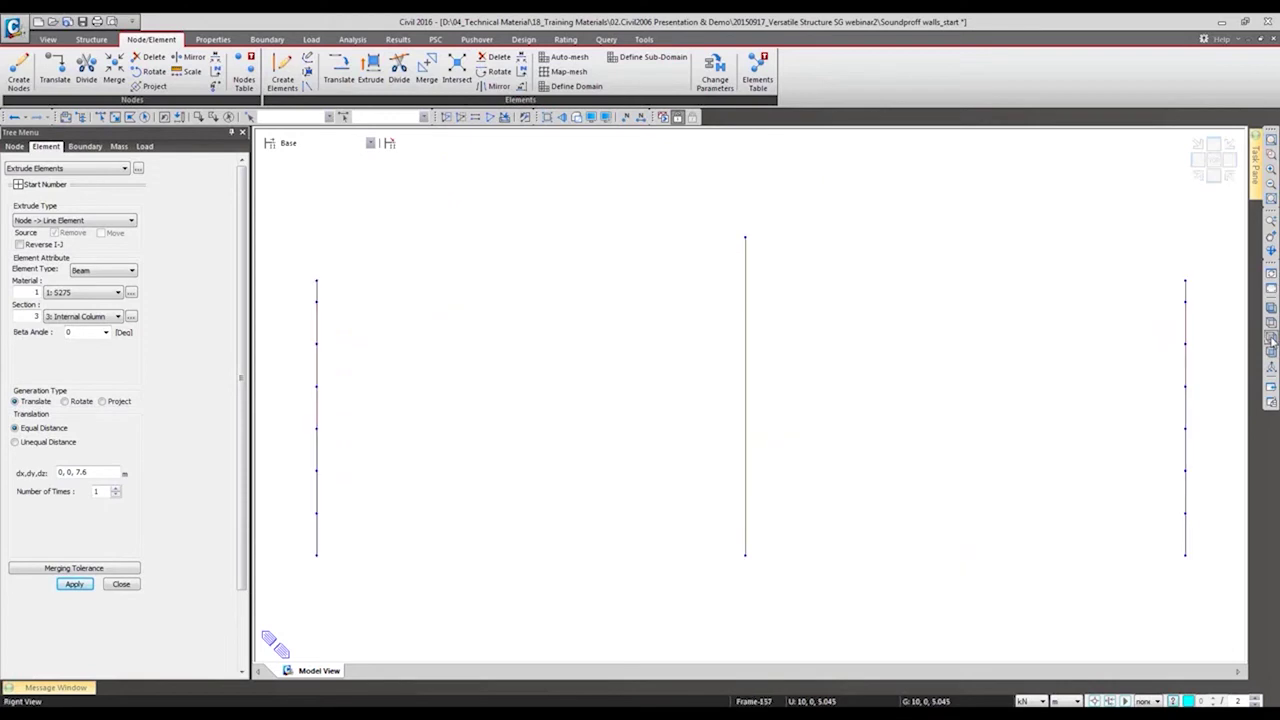
pyautogui.click(1271, 311)
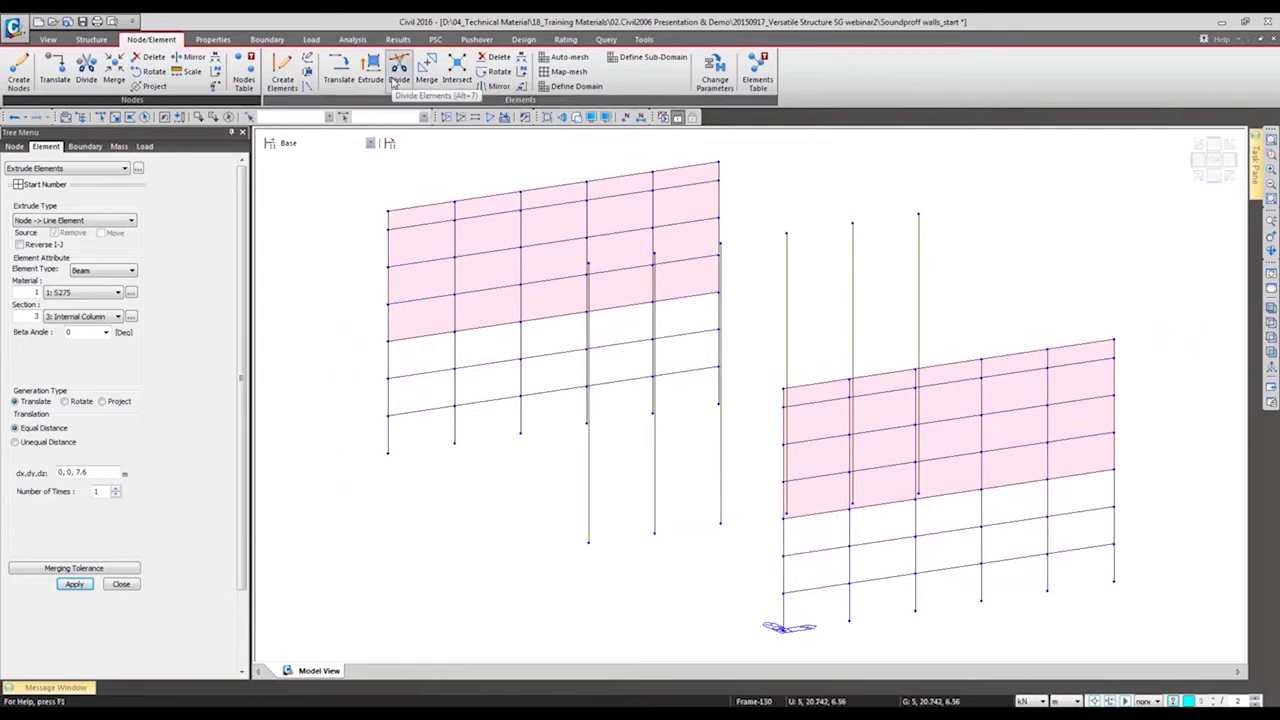
pyautogui.moveTo(643, 337); pyautogui.dragTo(690, 337, button='middle')
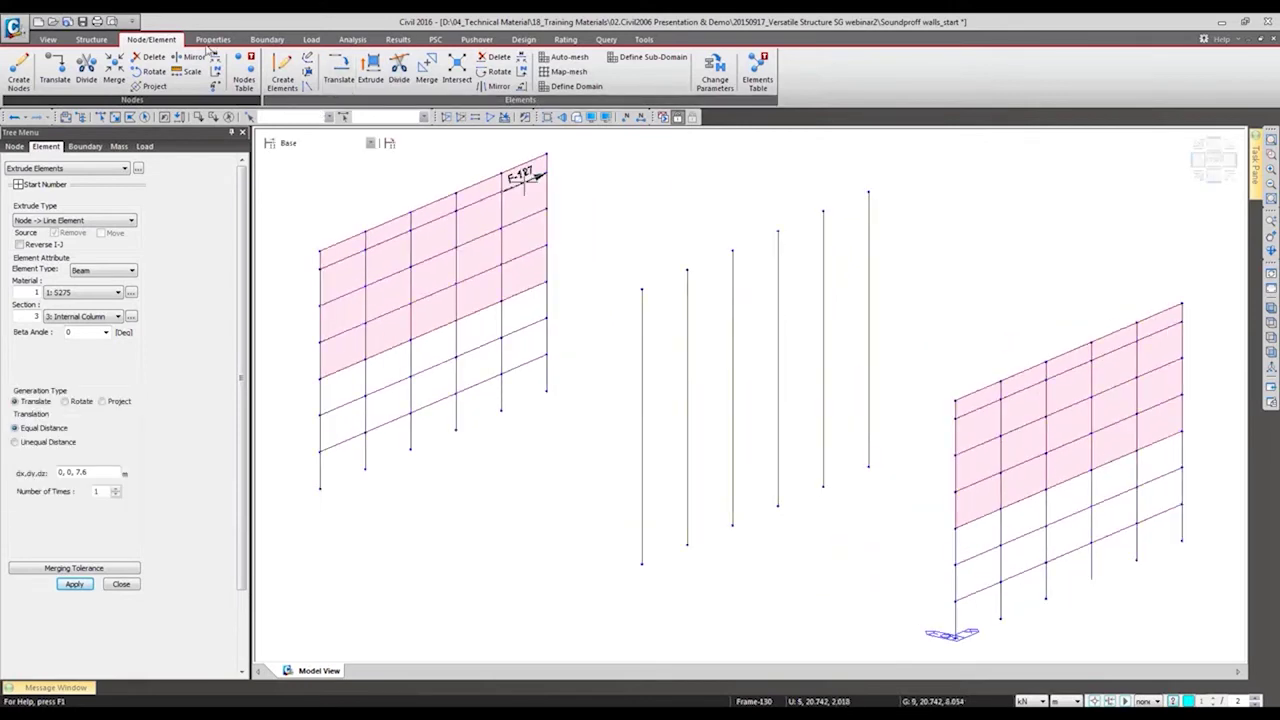
# - Create a 21-segment Roof Longitudinal arc through three points, from wall top over column top
pyautogui.click(307, 64)
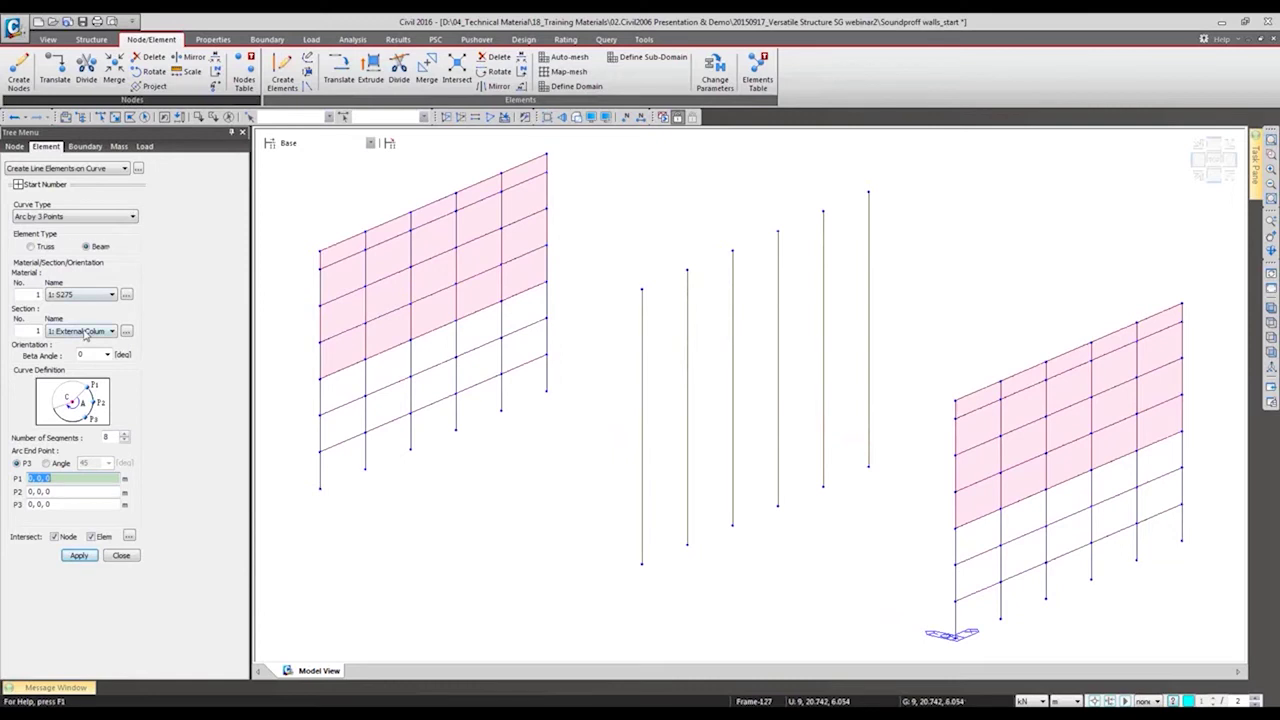
pyautogui.click(85, 331)
pyautogui.click(80, 369)
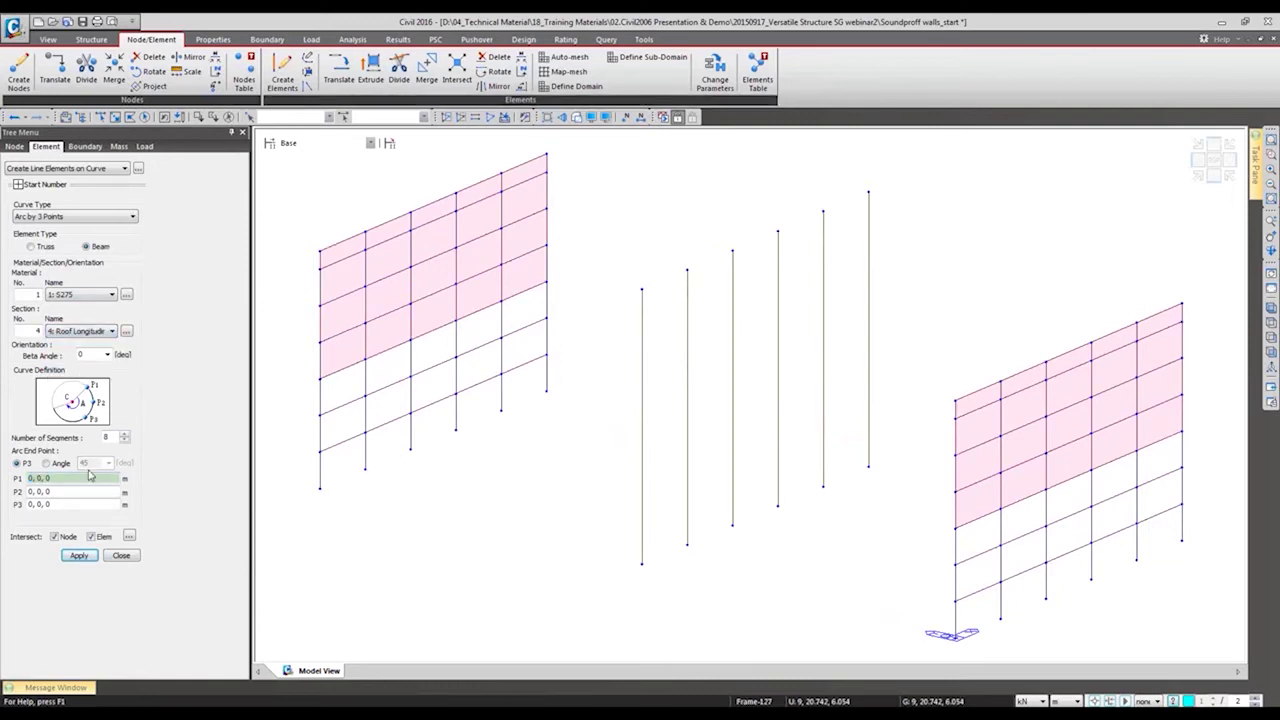
pyautogui.click(319, 270)
pyautogui.click(642, 291)
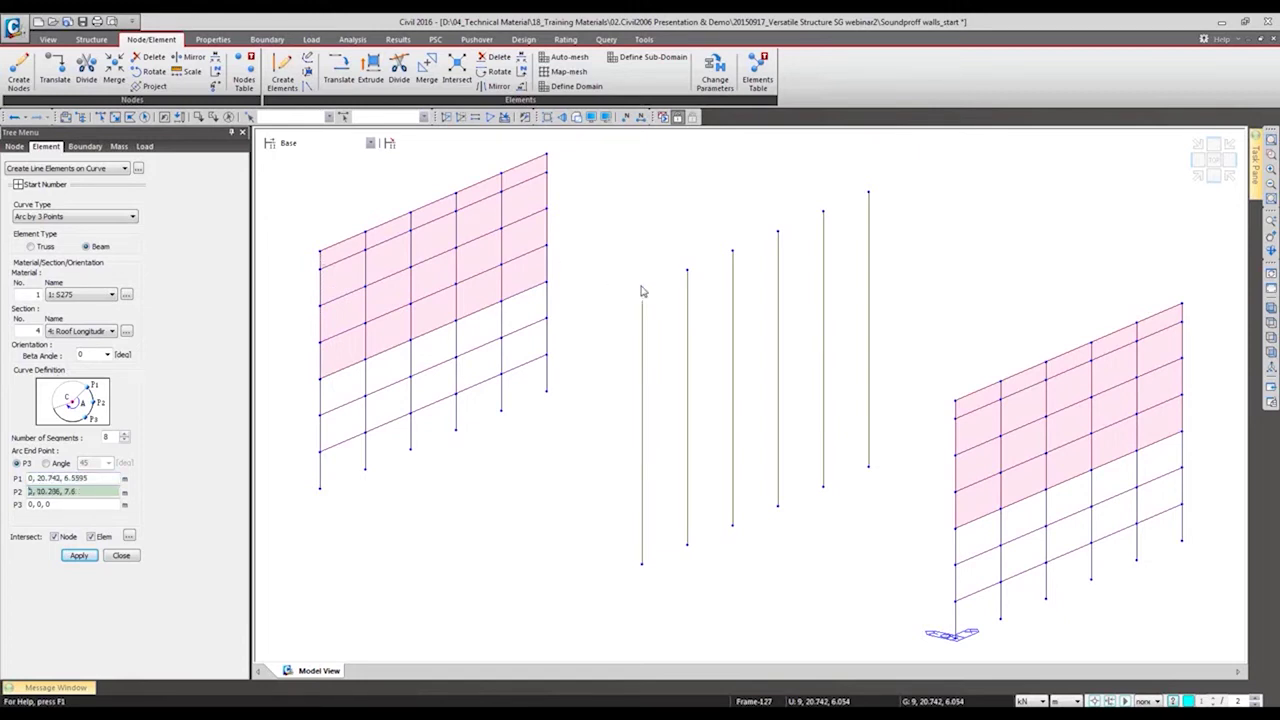
pyautogui.click(774, 300)
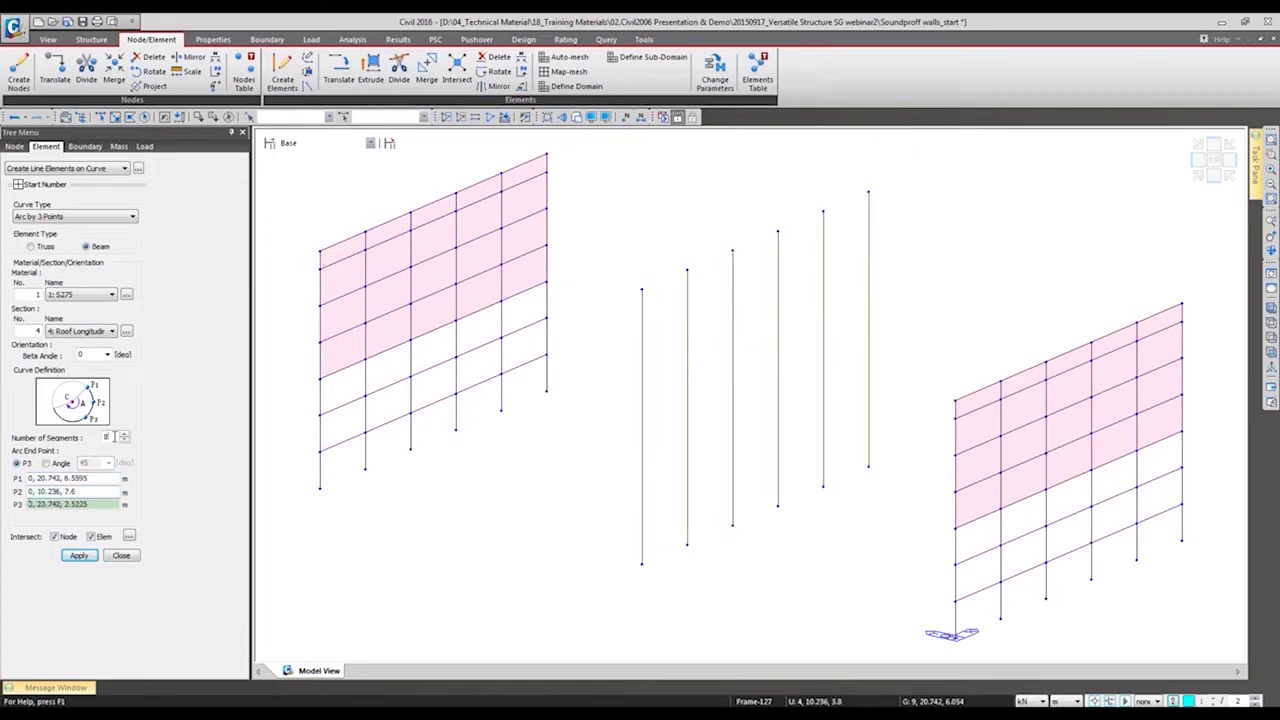
pyautogui.moveTo(114, 436); pyautogui.dragTo(95, 437)
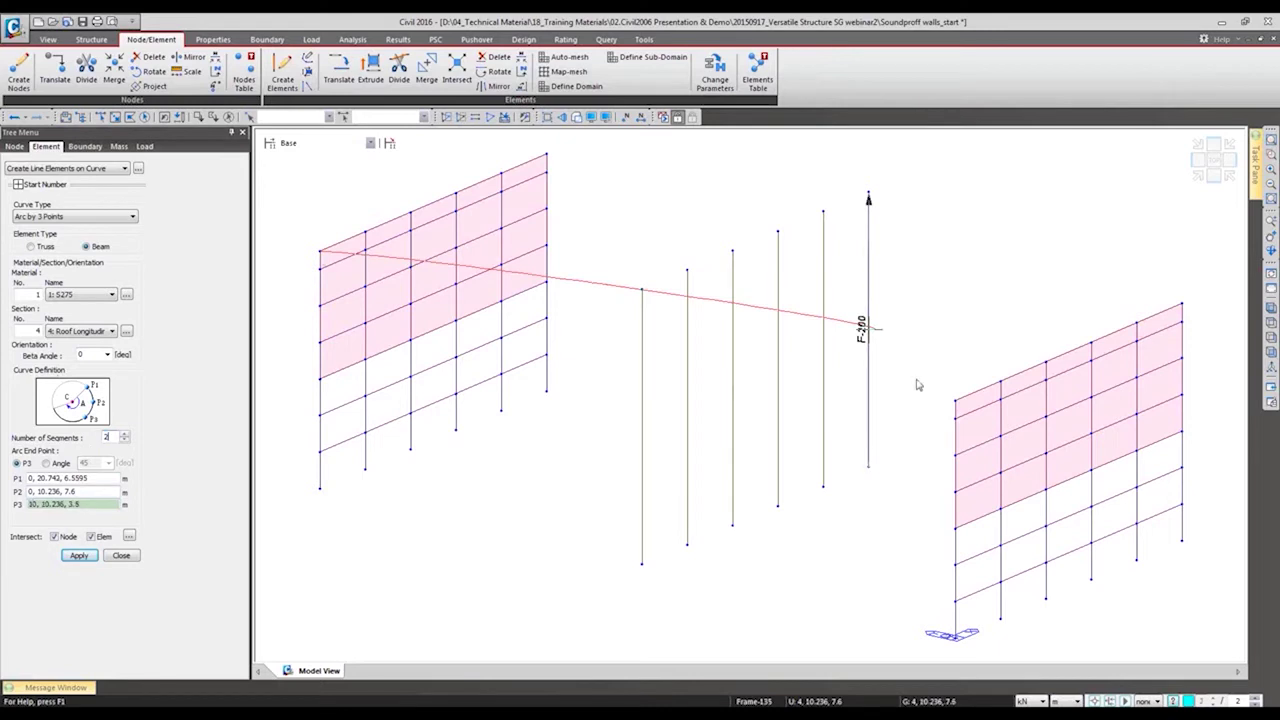
pyautogui.write('21')
pyautogui.click(955, 396)
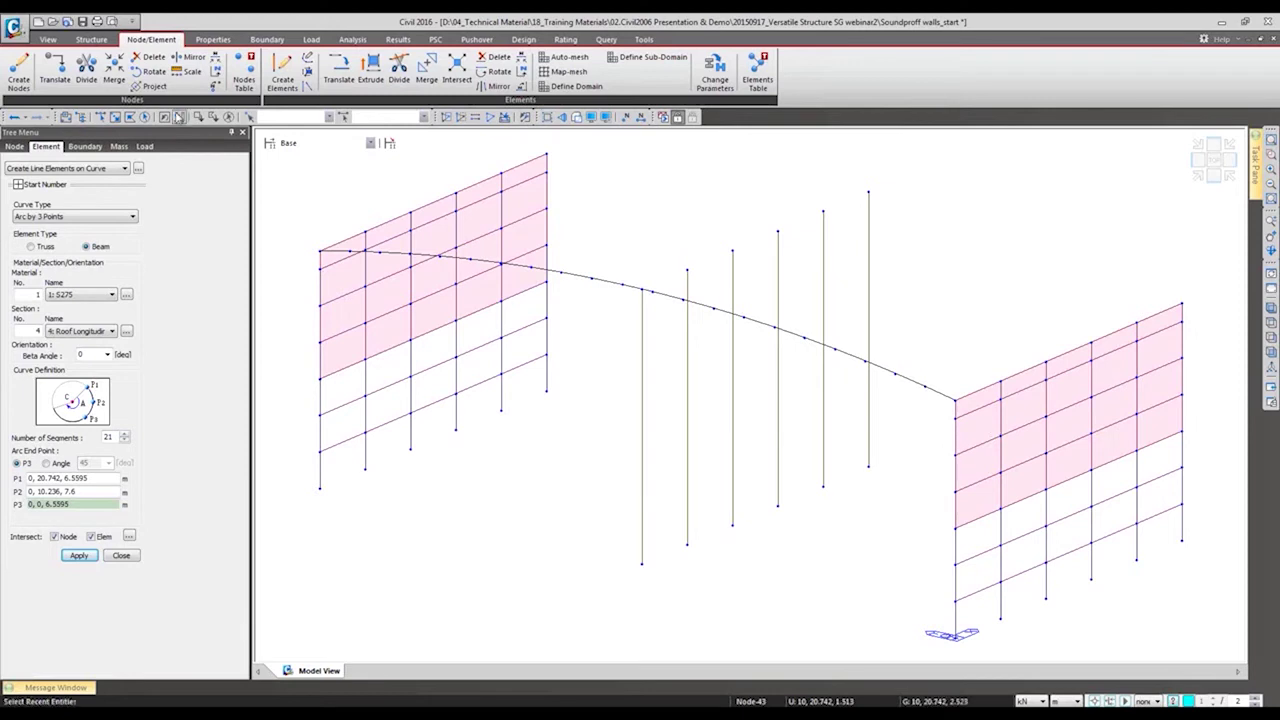
# - Reselect the previous elements and append the new arc to the selection
pyautogui.click(168, 116)
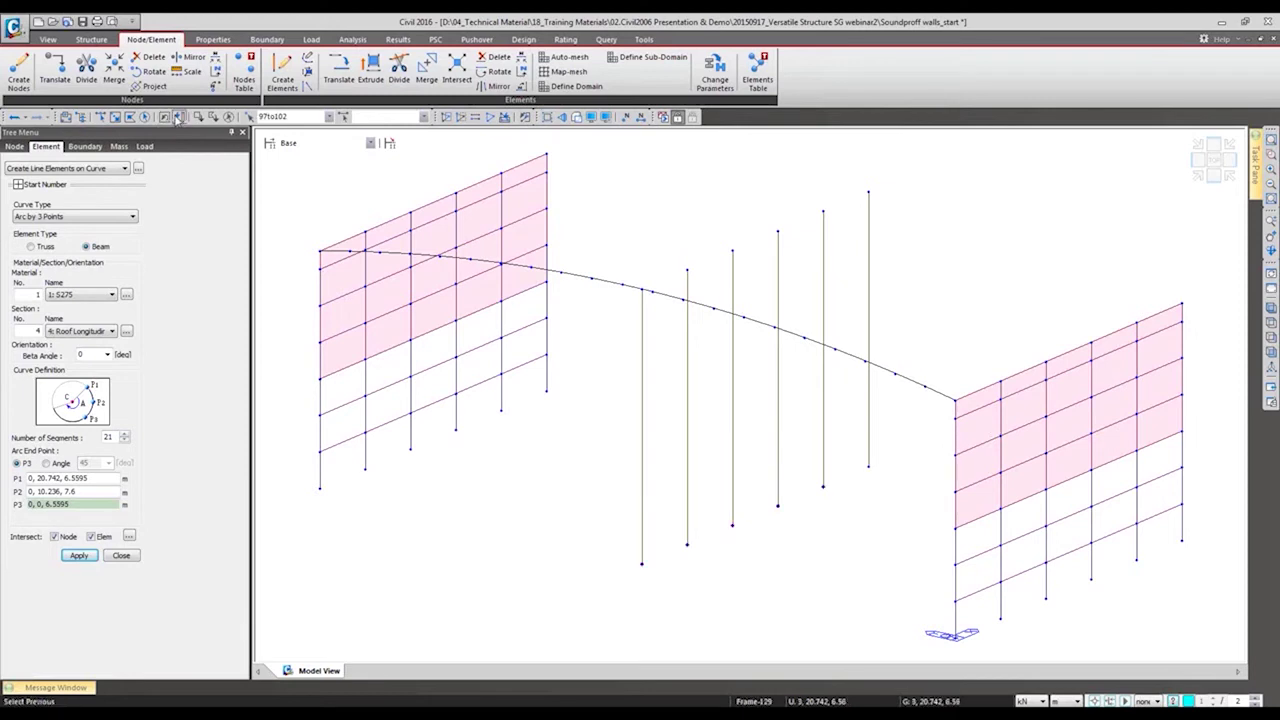
pyautogui.click(178, 116)
pyautogui.press('Return')
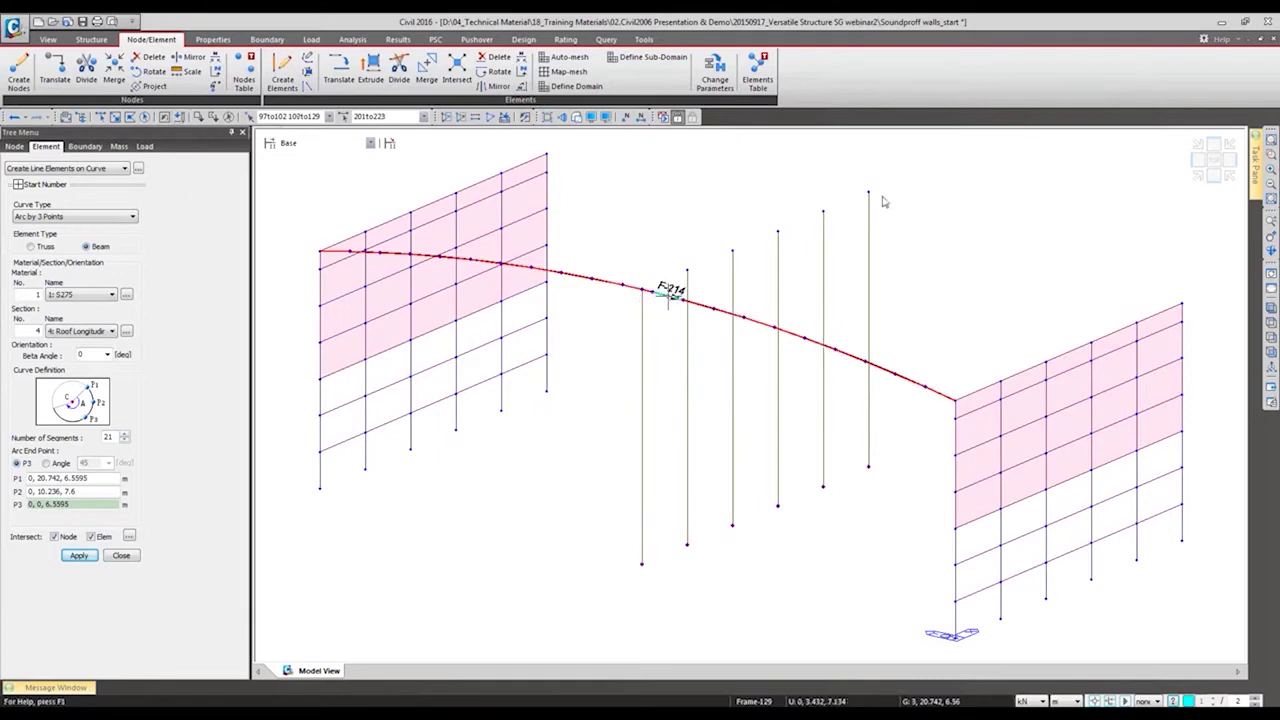
pyautogui.click(340, 70)
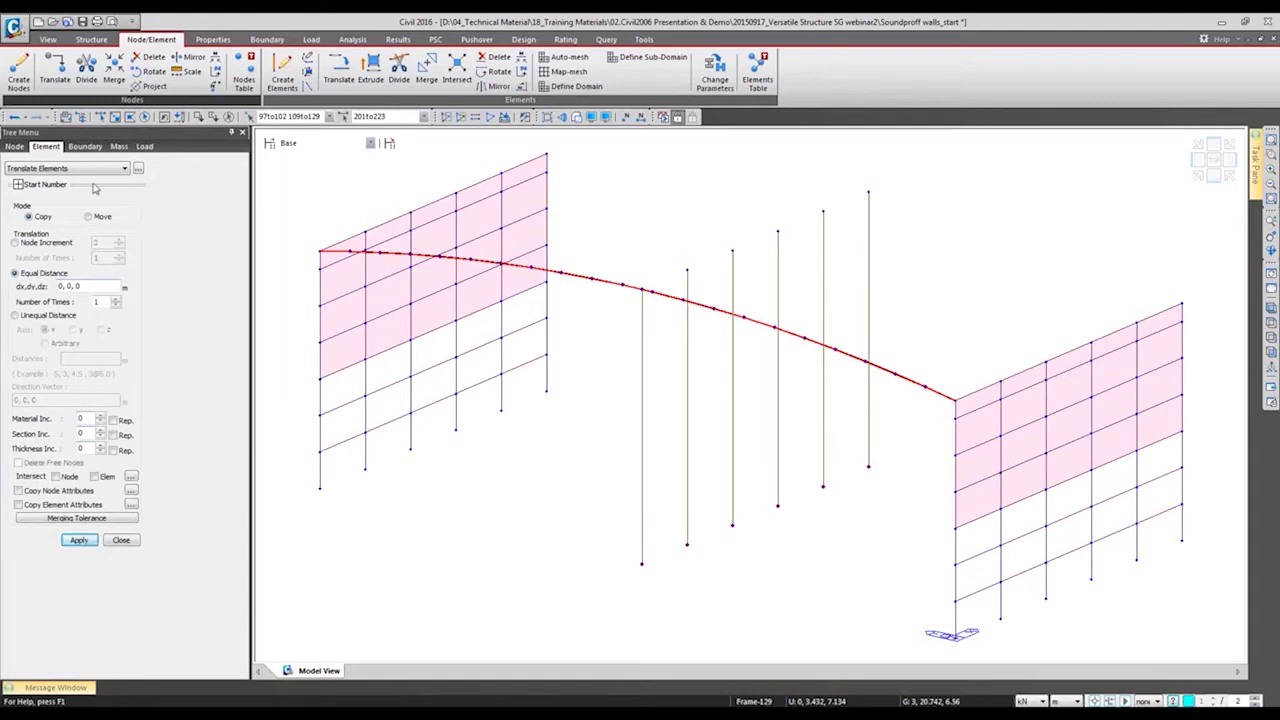
# - Copy the arched beam five times at 2 m equal spacing along x
pyautogui.click(91, 286)
pyautogui.click(652, 291)
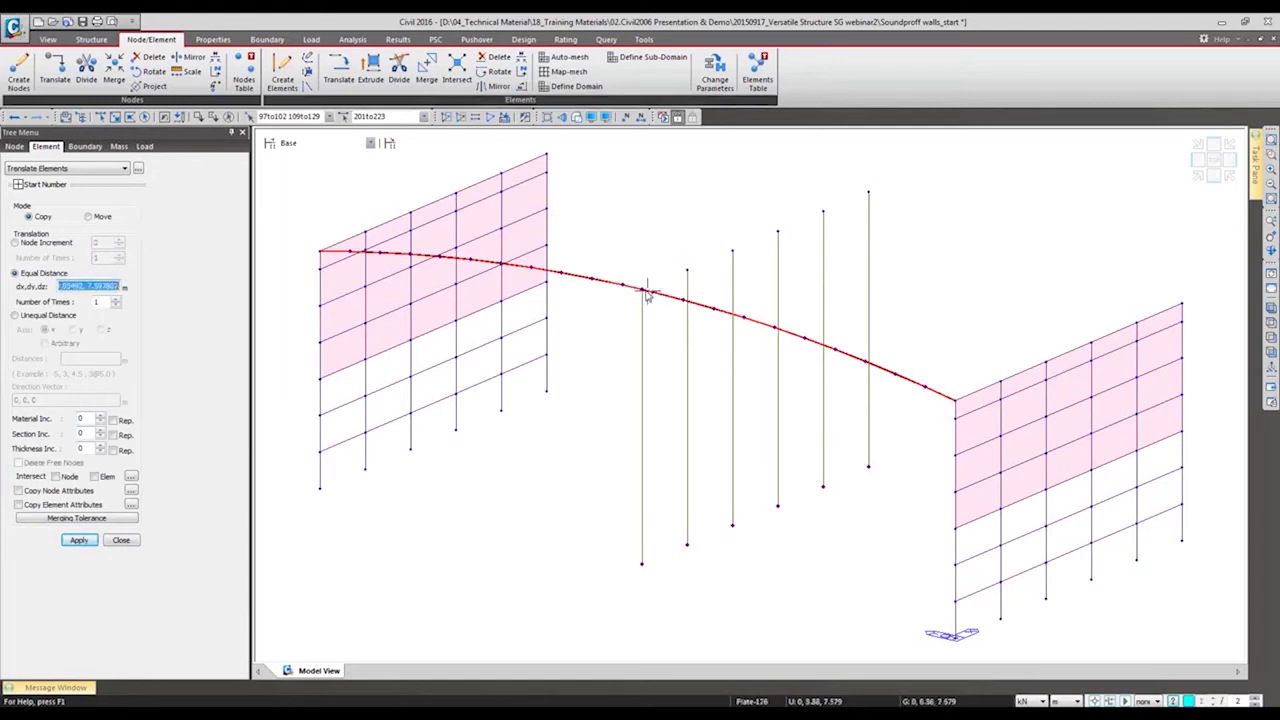
pyautogui.click(688, 271)
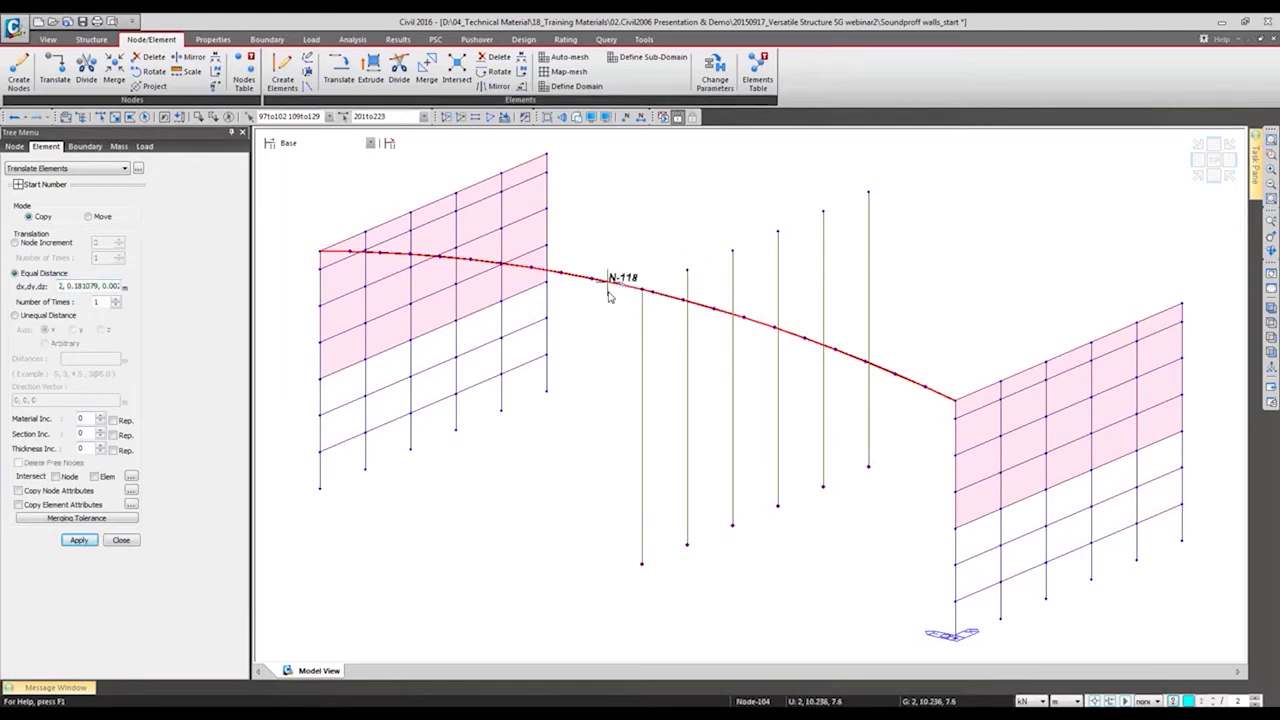
pyautogui.click(92, 286)
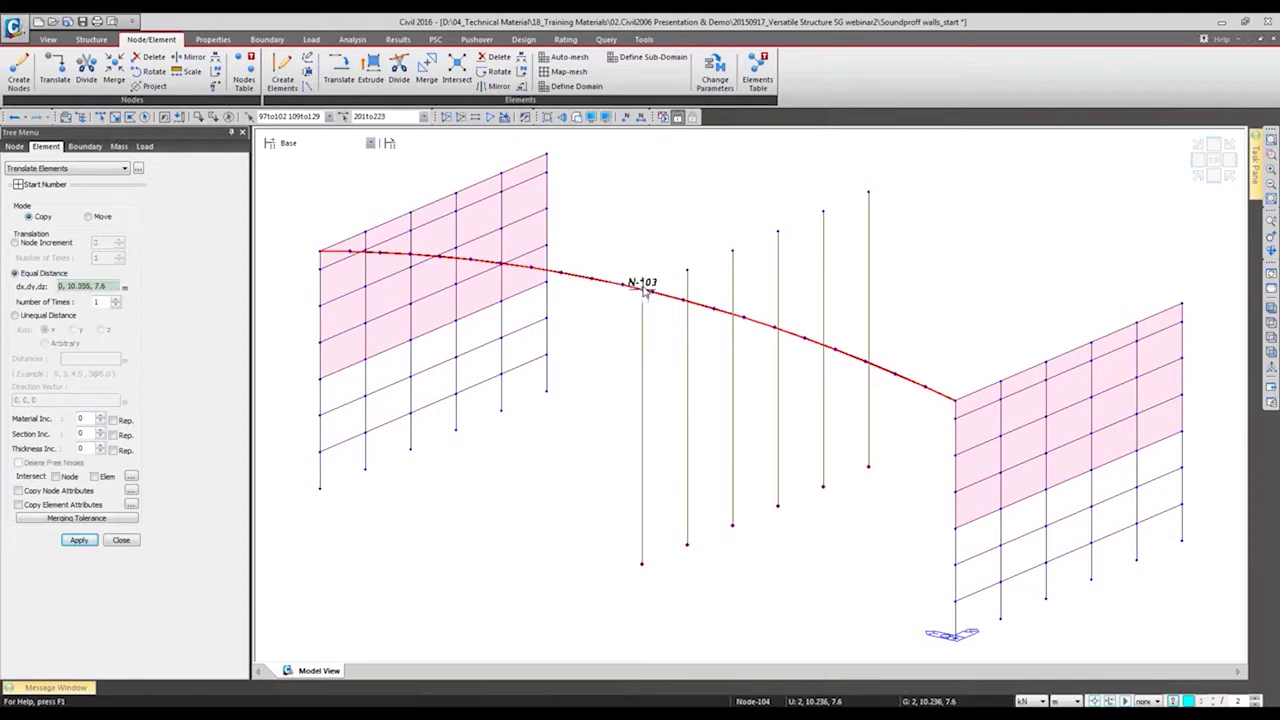
pyautogui.click(681, 277)
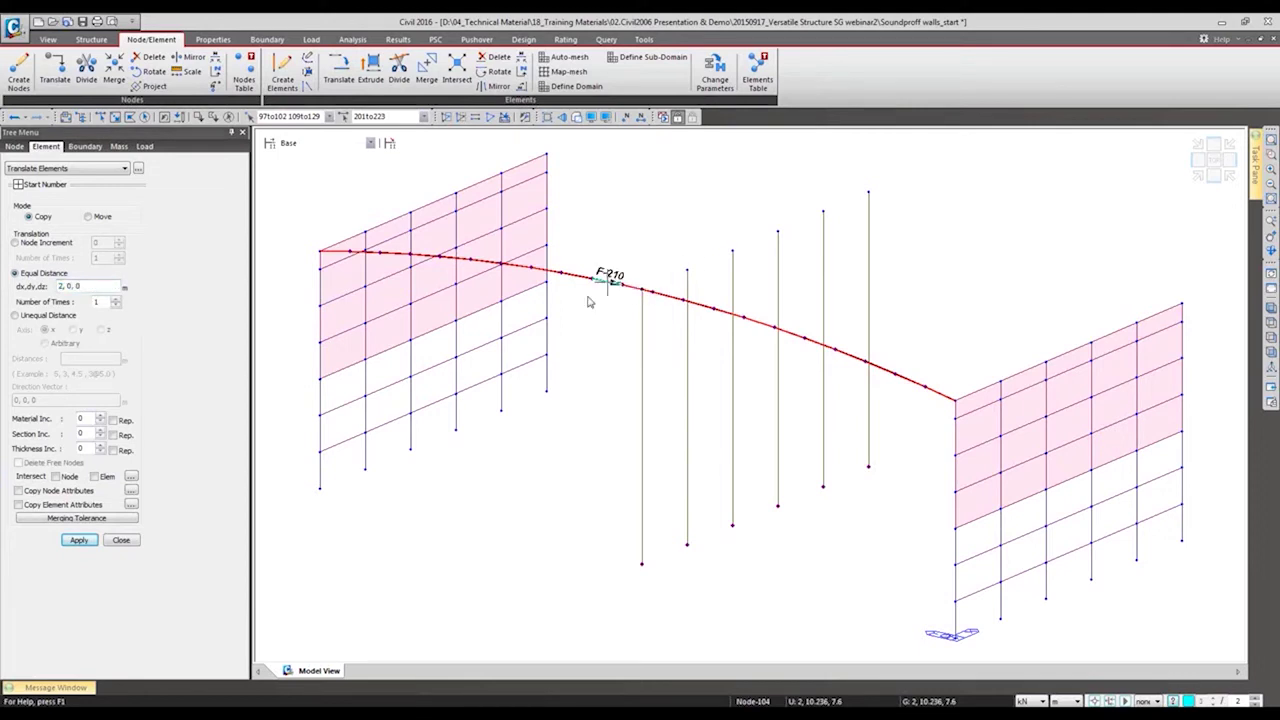
pyautogui.doubleClick(100, 301)
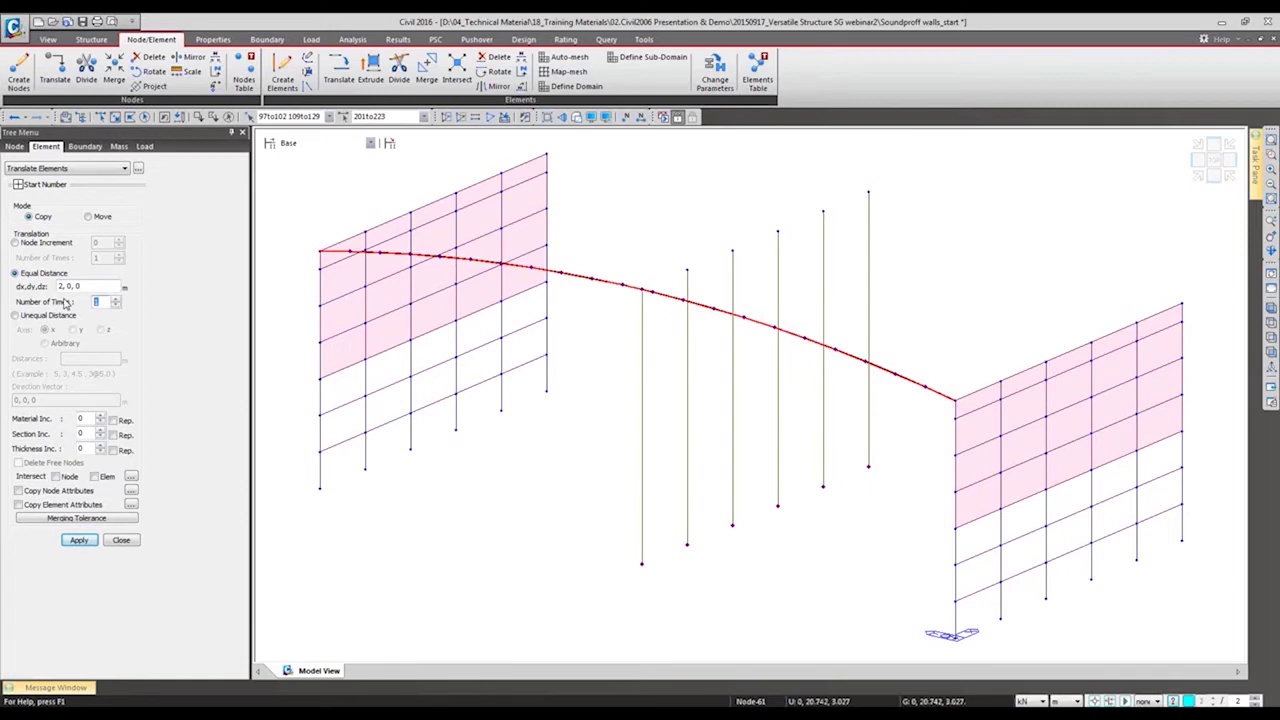
pyautogui.click(79, 541)
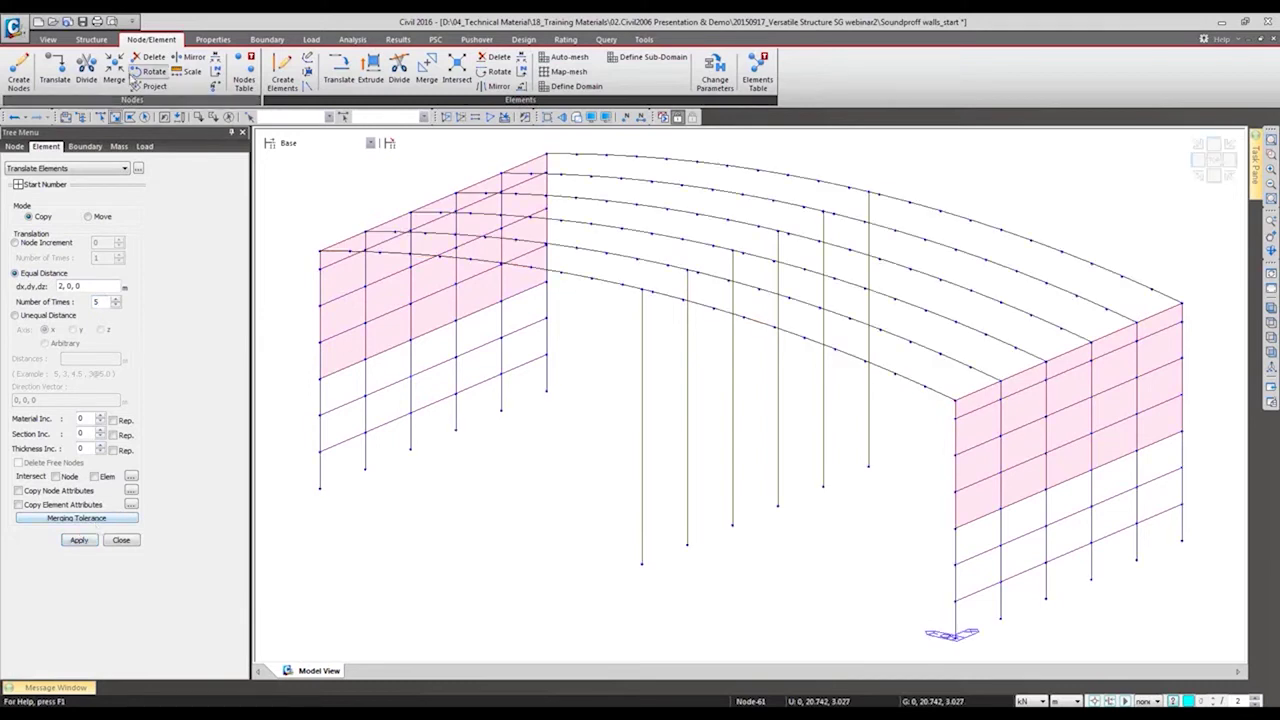
pyautogui.click(164, 117)
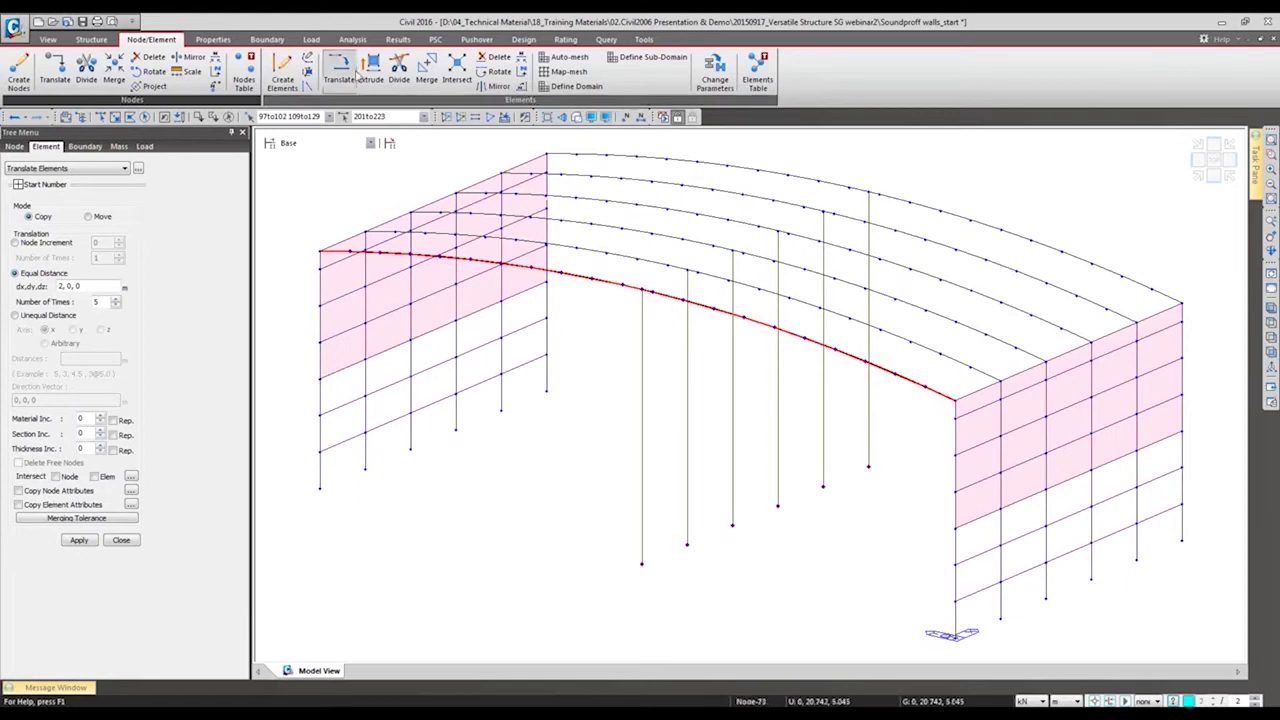
# - Deselect the columns by window and set the extrusion section to Roof Horizontal
pyautogui.click(373, 82)
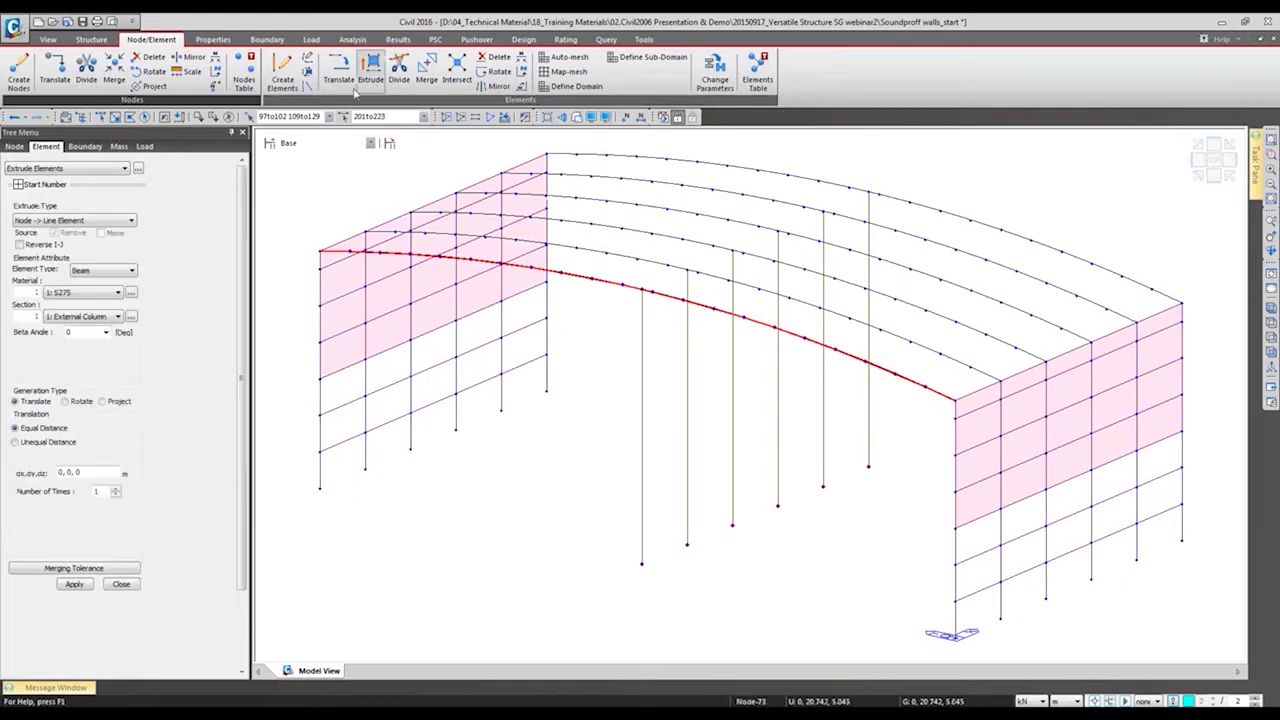
pyautogui.click(199, 116)
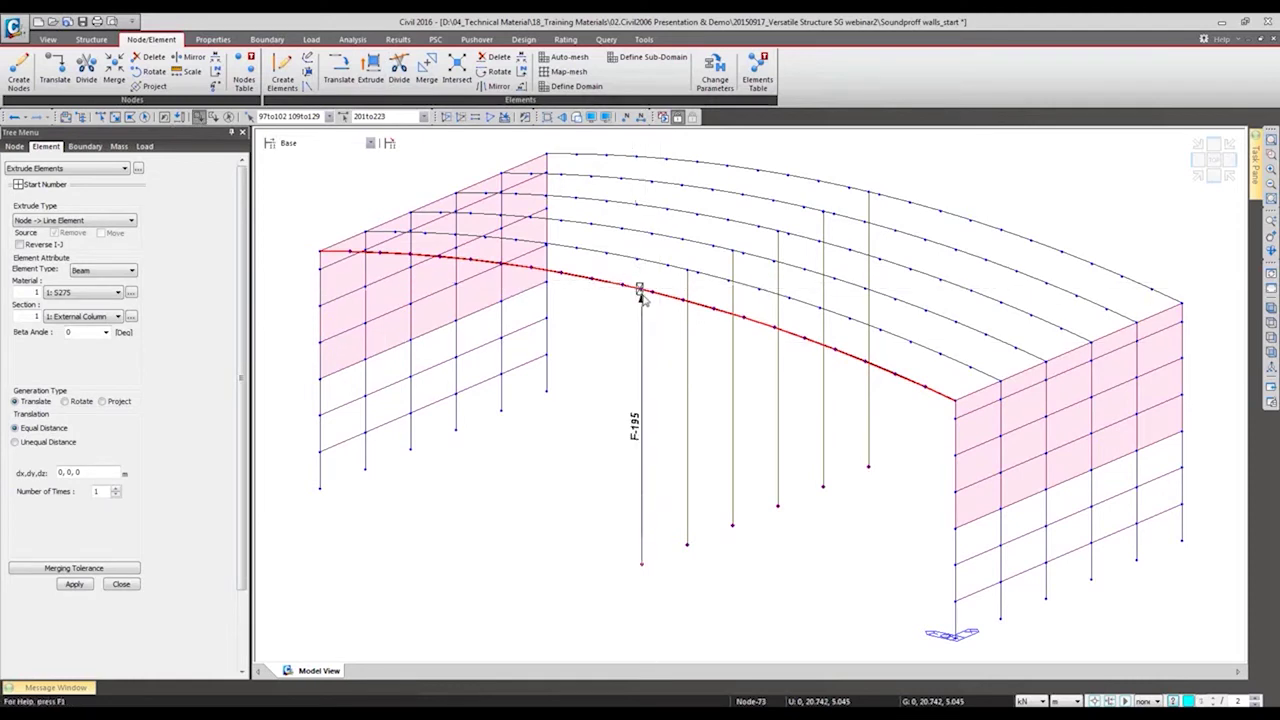
pyautogui.moveTo(646, 303); pyautogui.dragTo(423, 551)
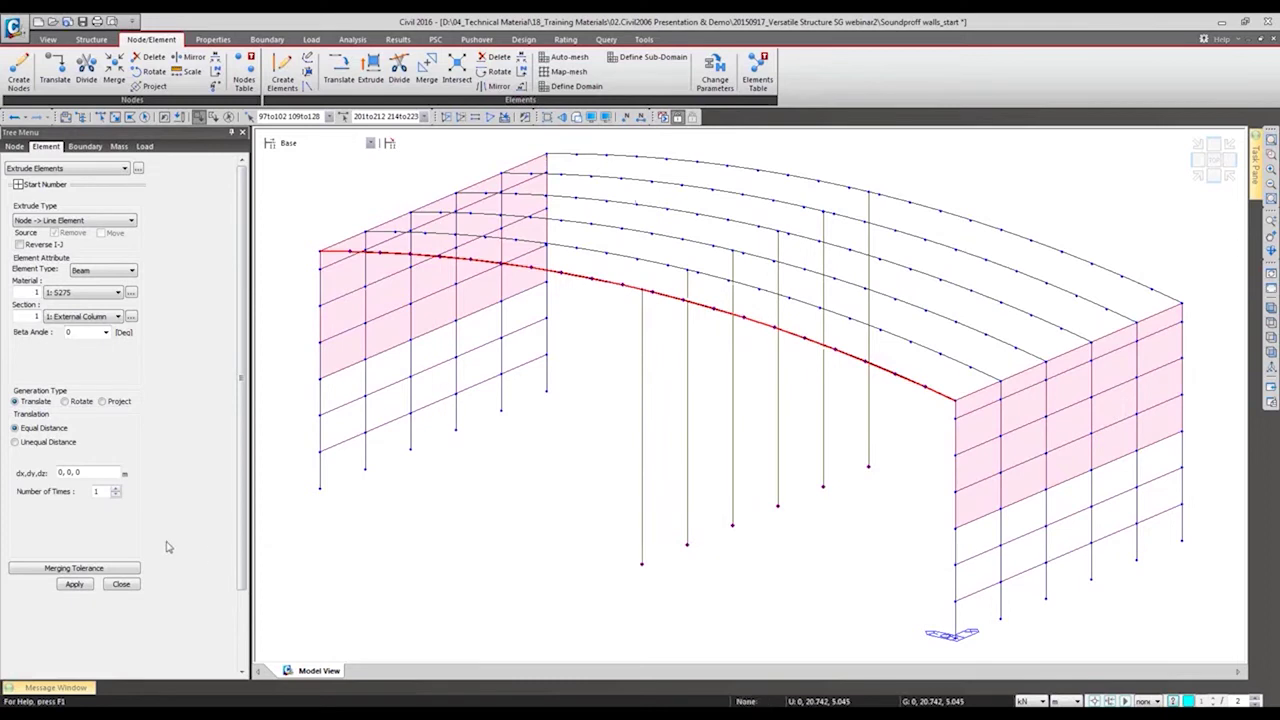
pyautogui.click(76, 318)
pyautogui.click(80, 363)
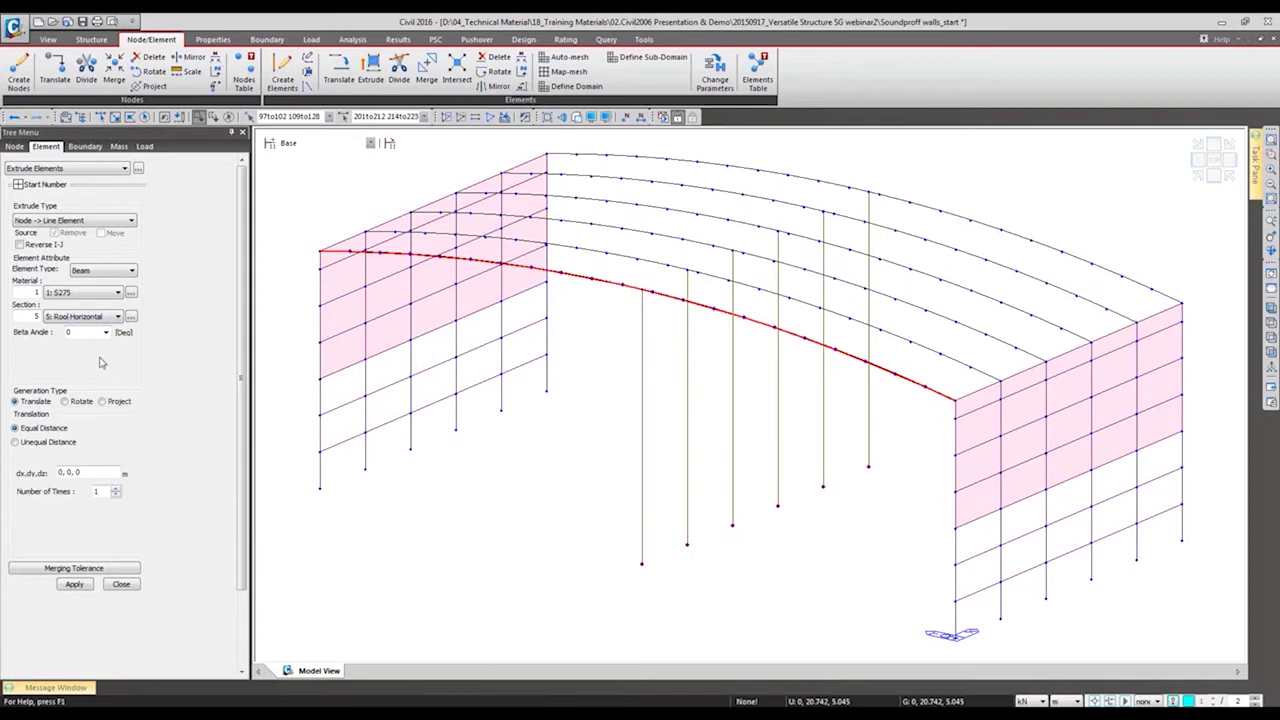
# - Extrude Roof Horizontal beams from the front arch nodes at dx 2, five times
pyautogui.click(59, 472)
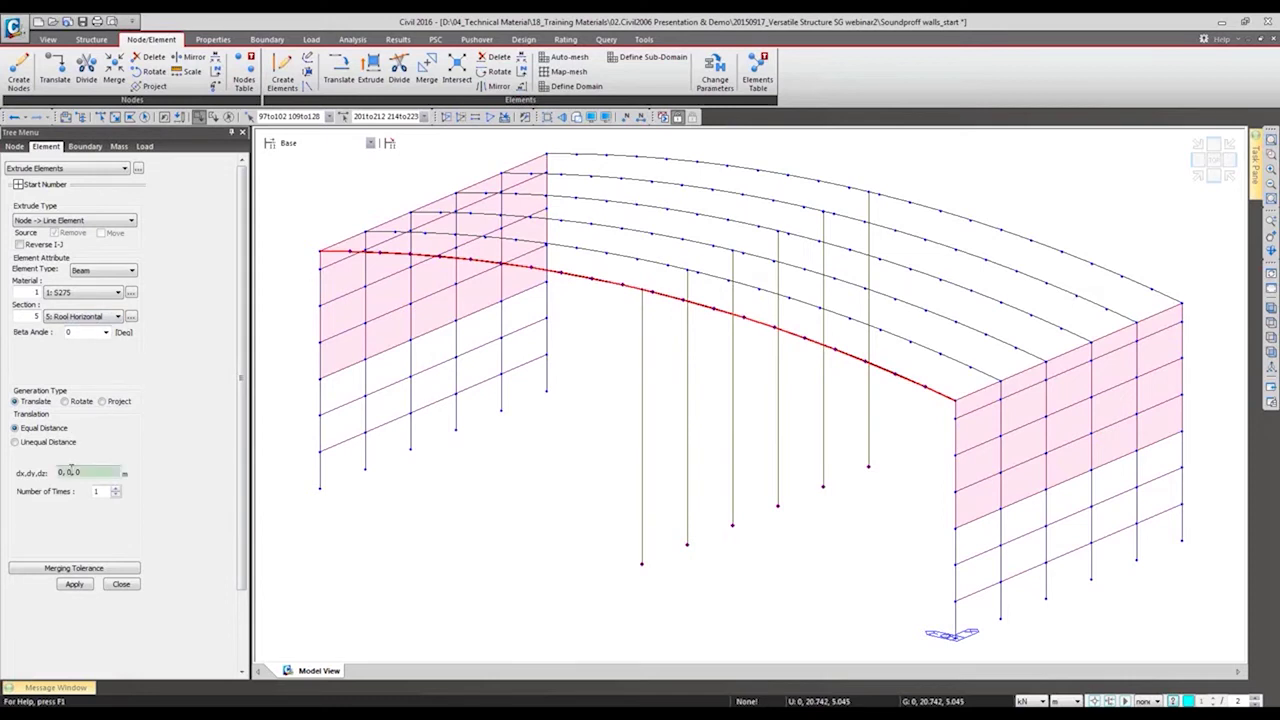
pyautogui.click(355, 232)
pyautogui.write('2, 0, 0')
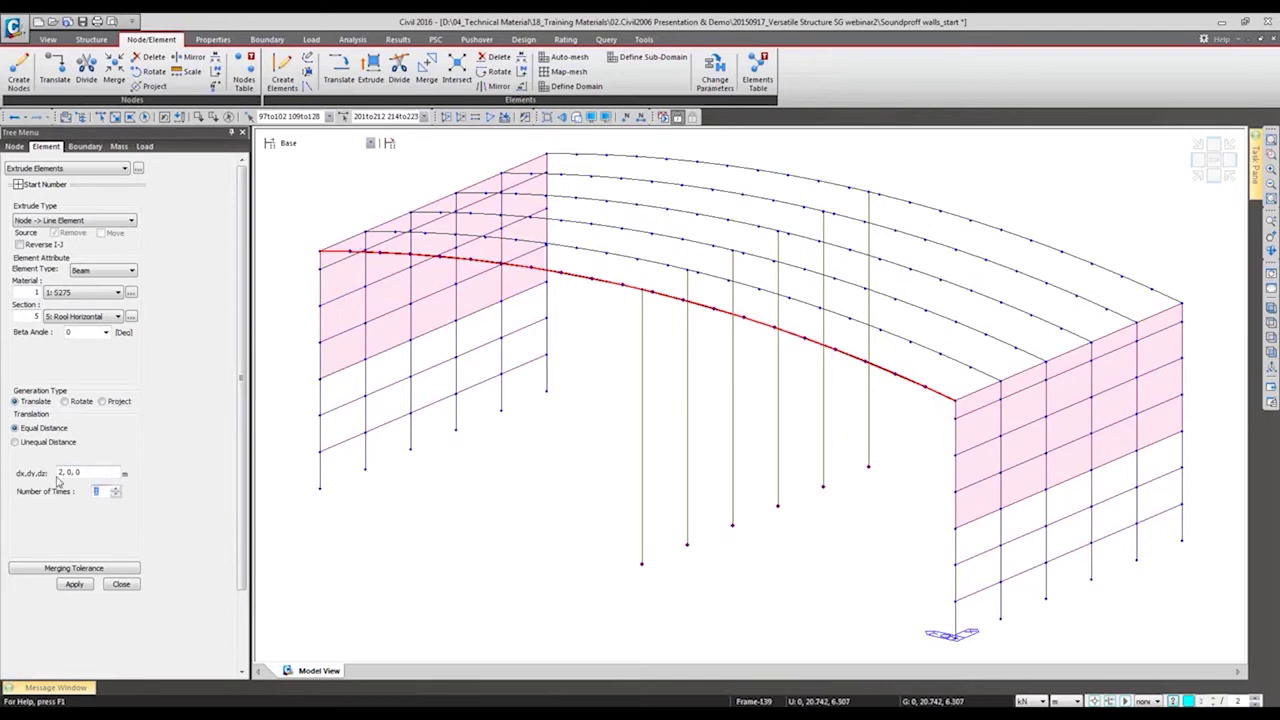
pyautogui.click(76, 584)
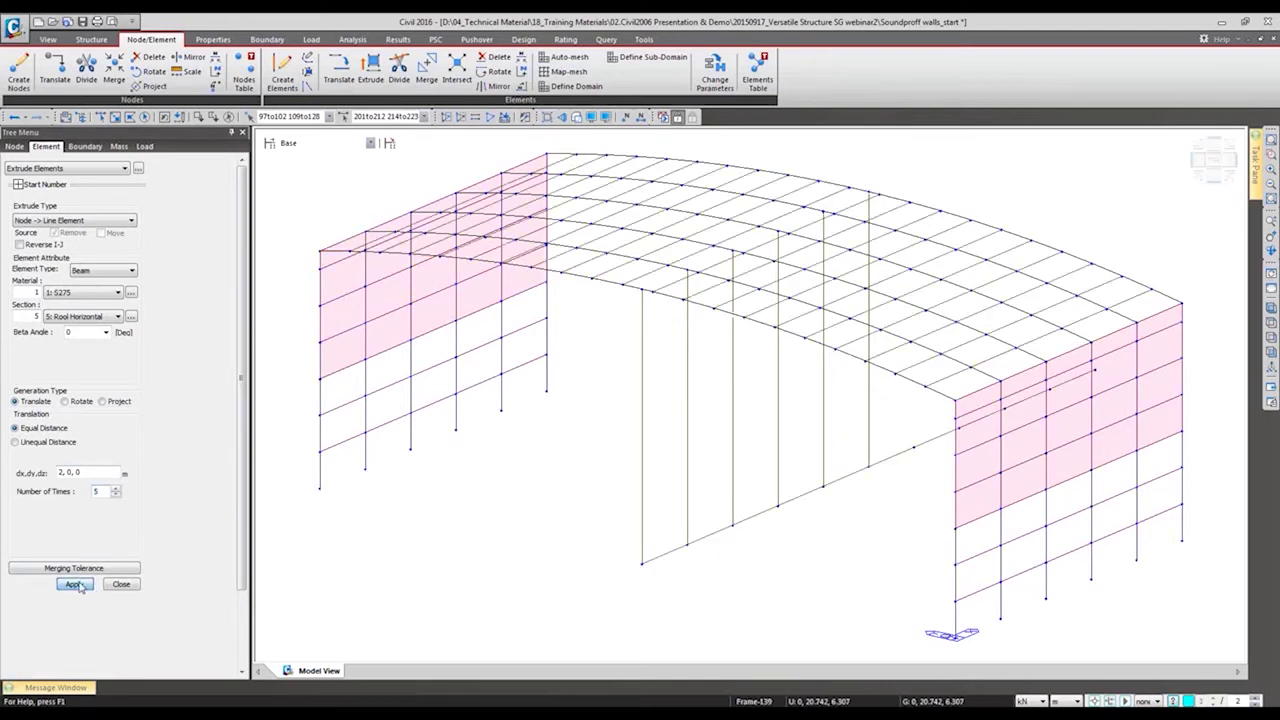
pyautogui.click(172, 117)
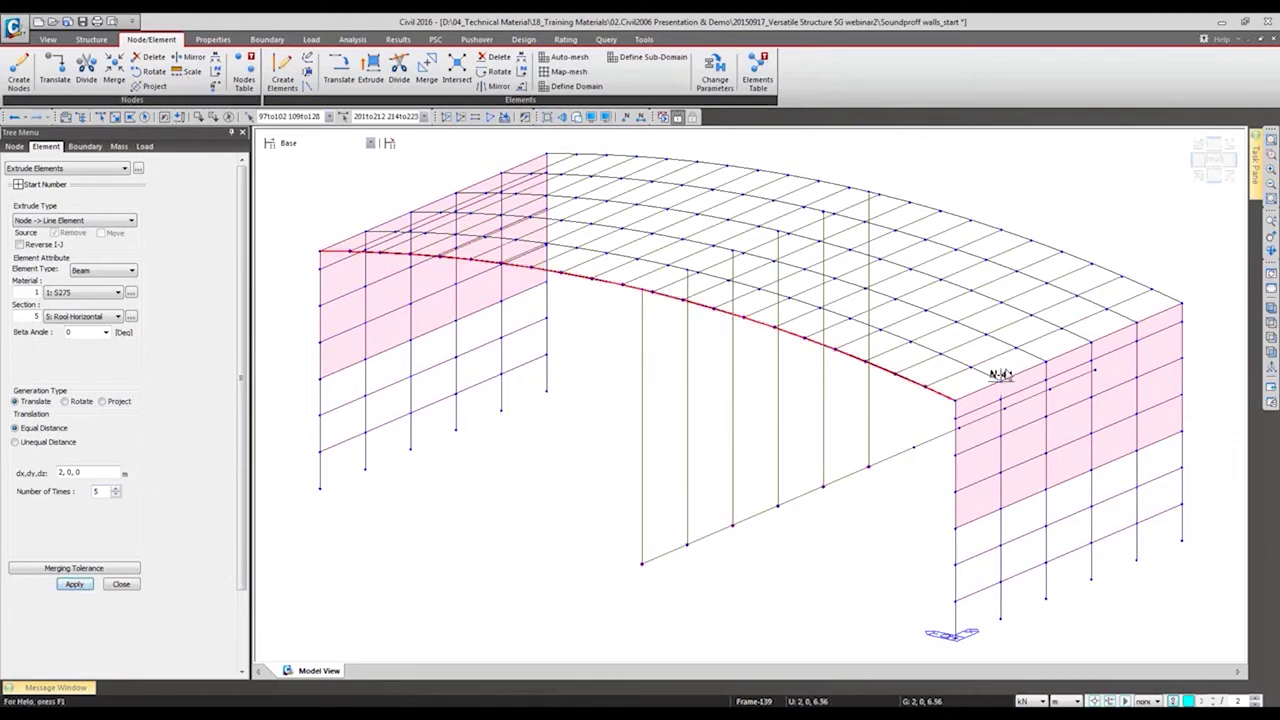
pyautogui.hotkey('alt', 'Tab')
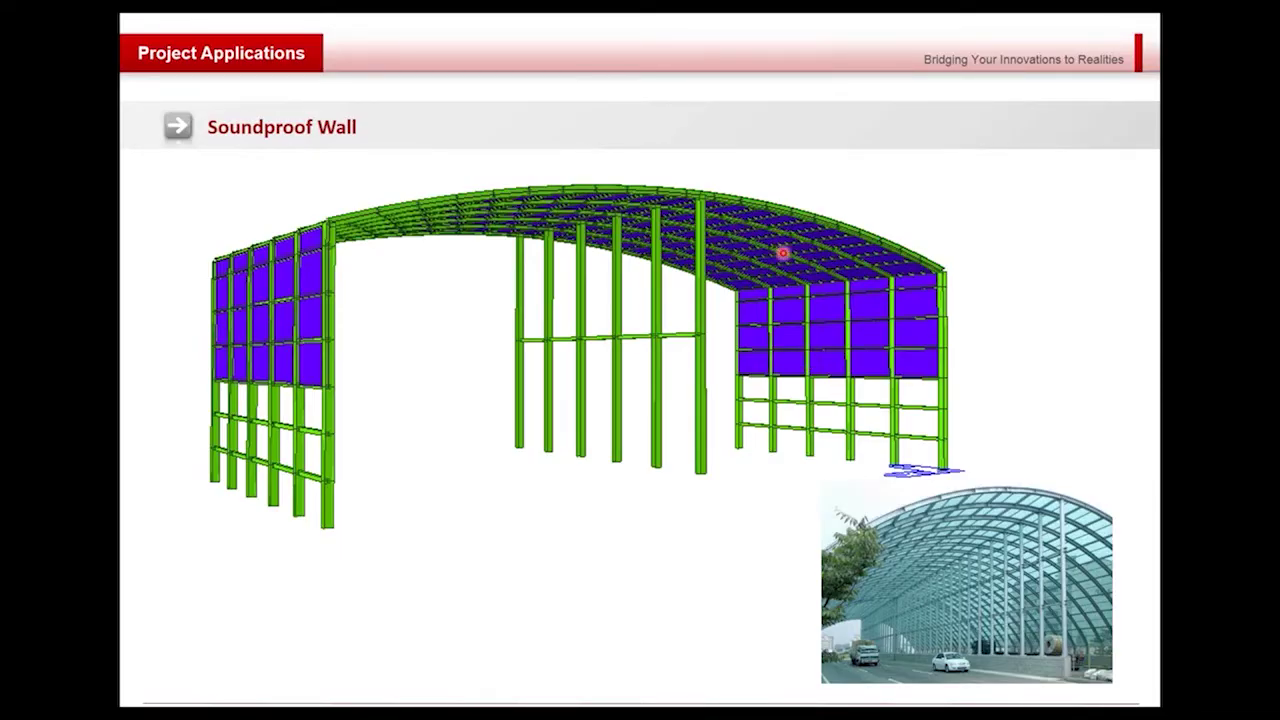
pyautogui.hotkey('alt', 'Tab')
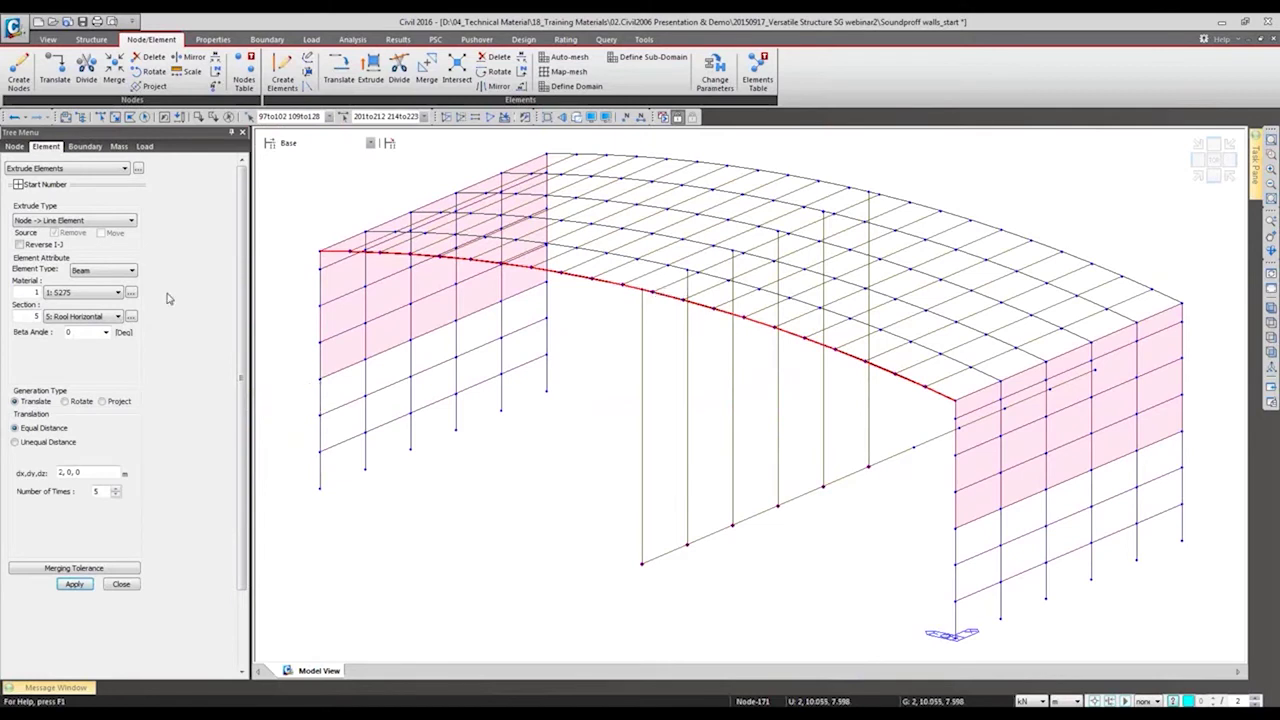
# - Extrude the front arch lines into 0.0100-thick Plate material plate elements, shown in hidden view
pyautogui.click(84, 220)
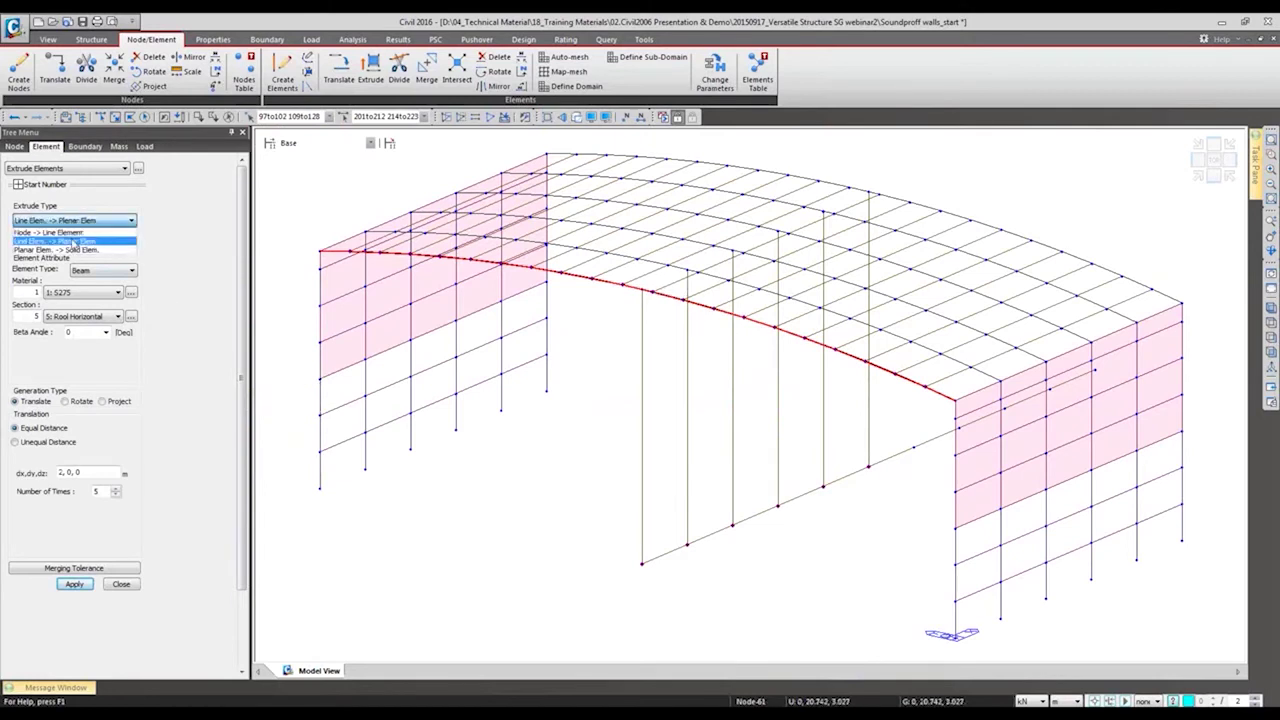
pyautogui.click(63, 237)
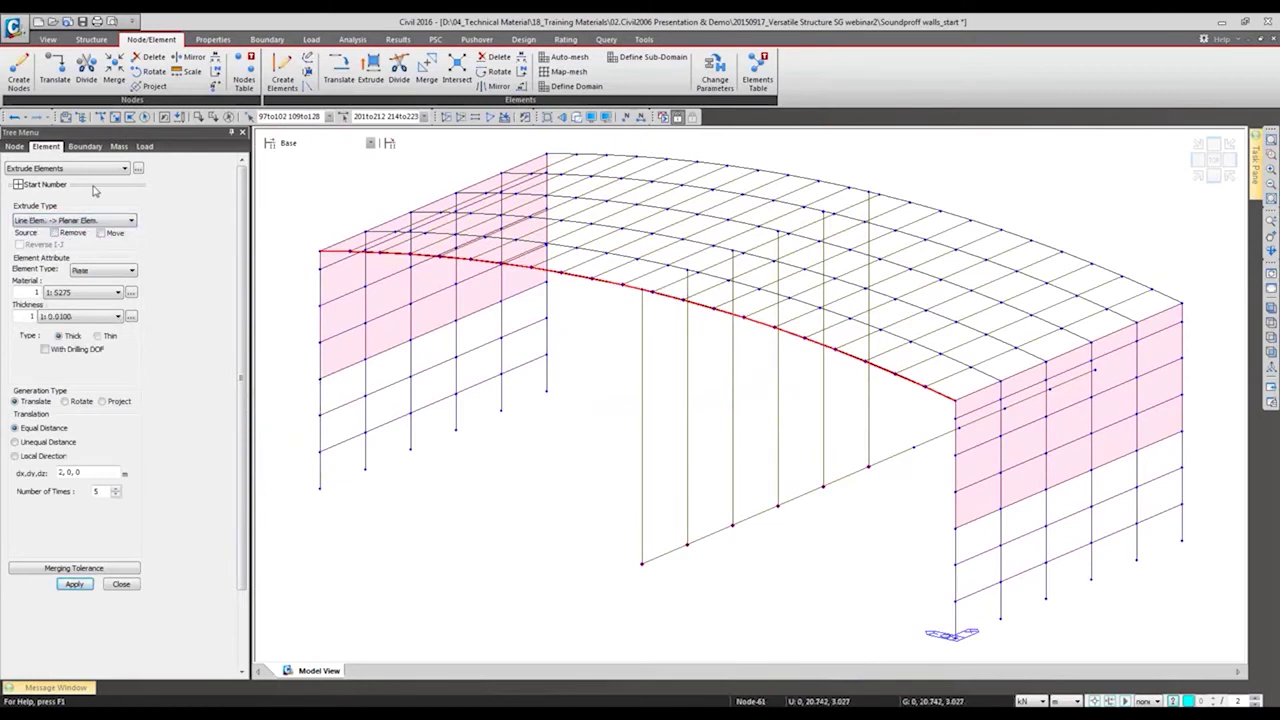
pyautogui.click(80, 317)
pyautogui.click(80, 317)
pyautogui.click(82, 292)
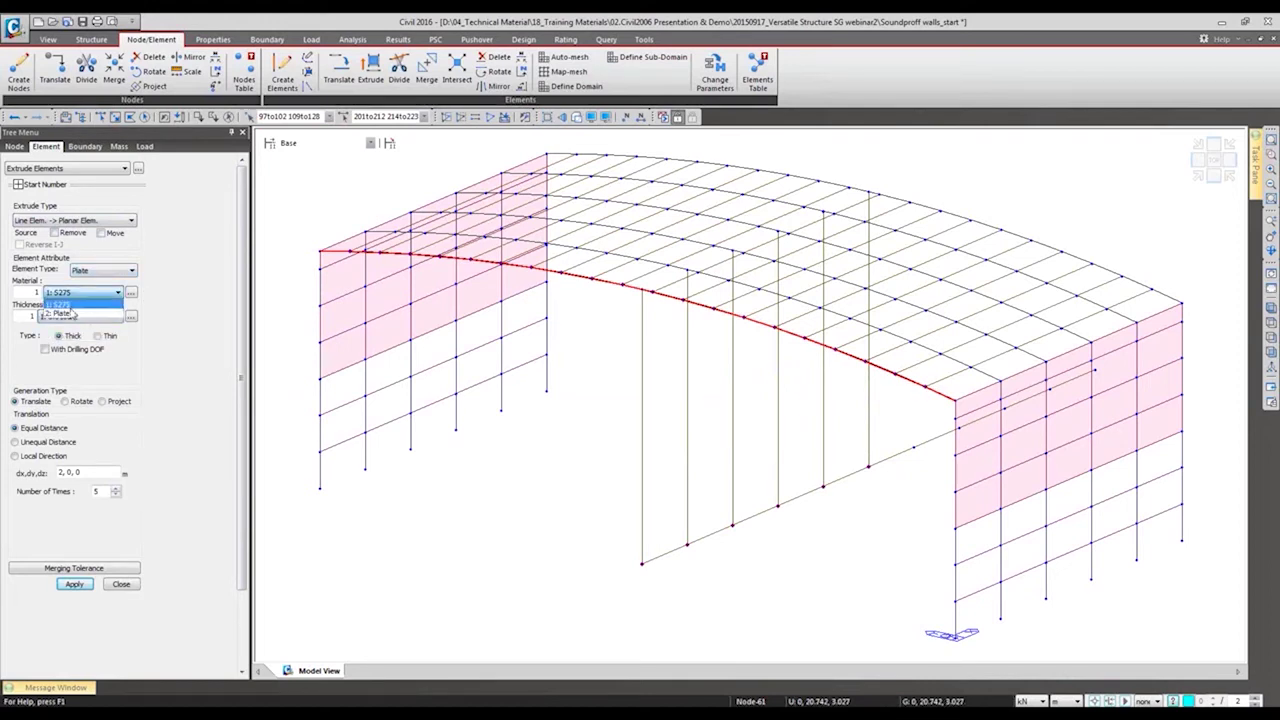
pyautogui.click(68, 312)
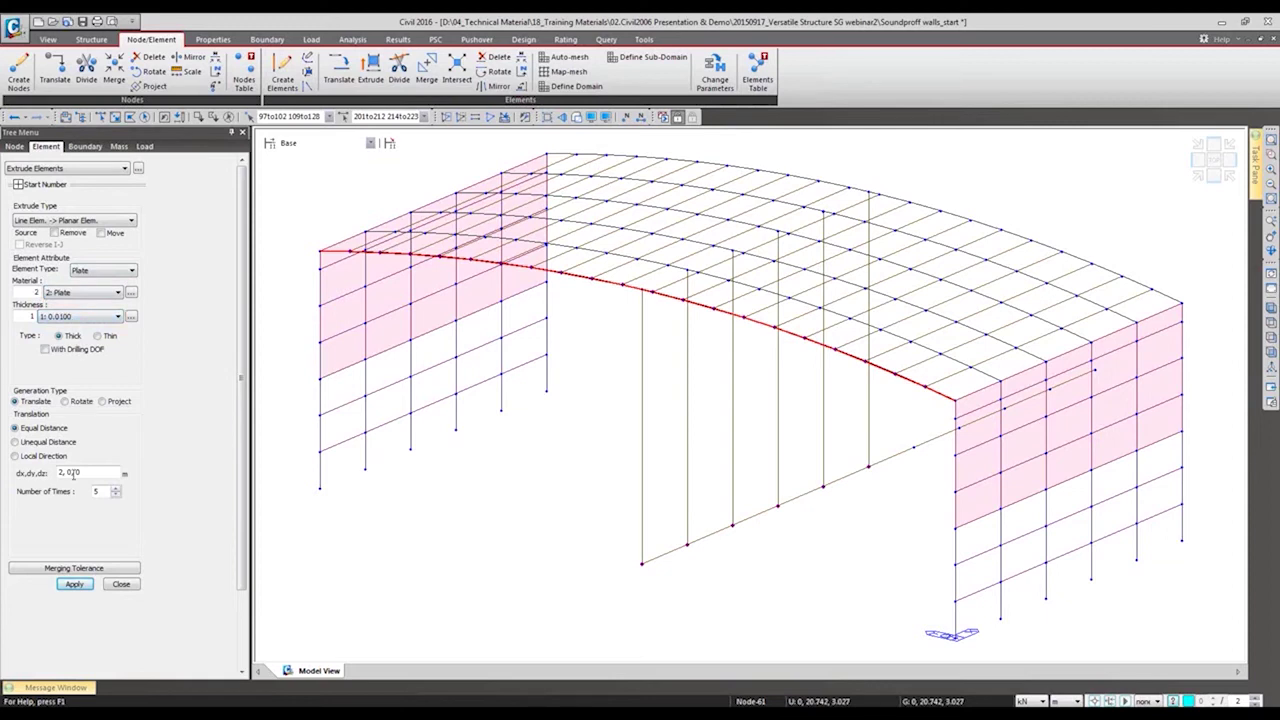
pyautogui.click(76, 584)
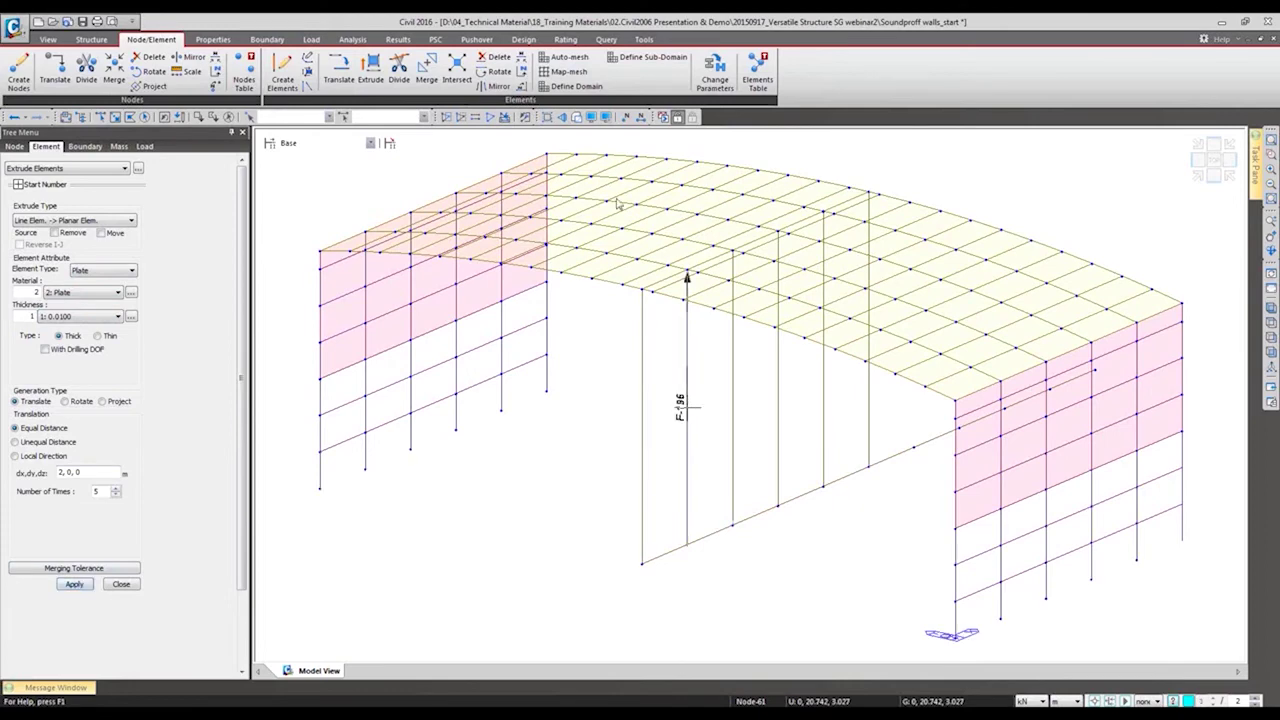
pyautogui.click(575, 117)
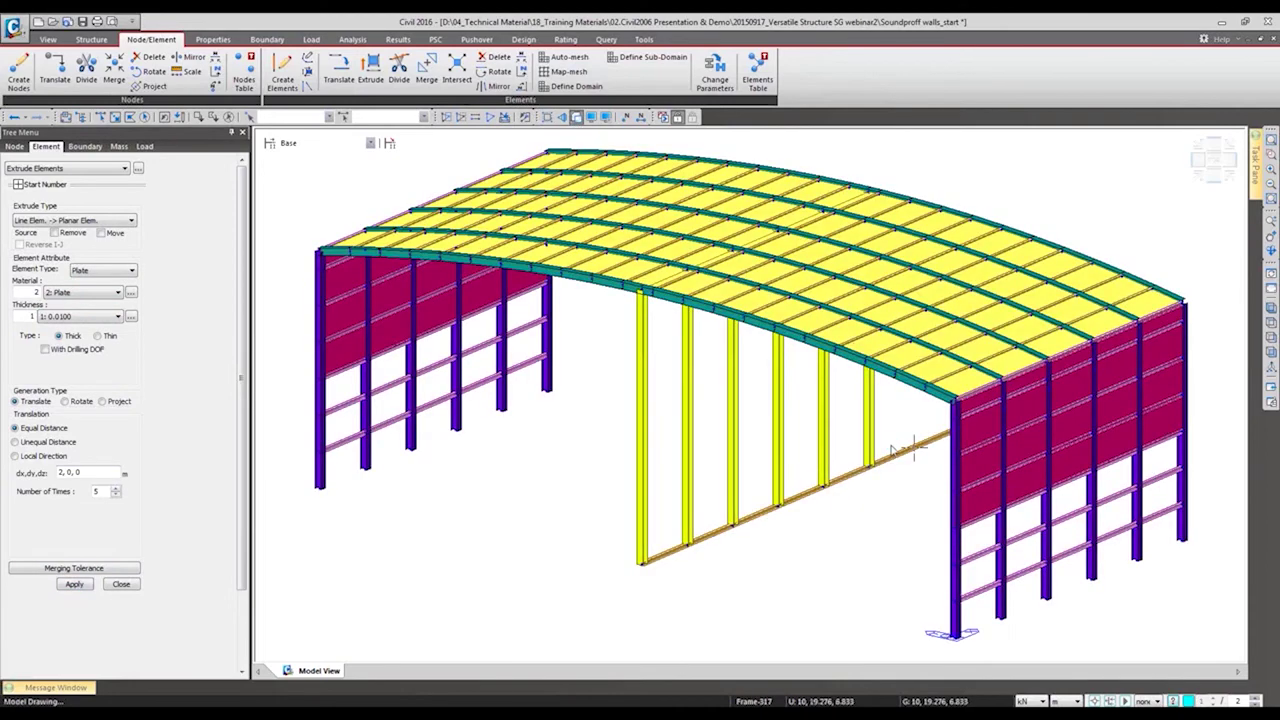
# - Window-select the long beam line along the wall bases in front view
pyautogui.moveTo(886, 443); pyautogui.dragTo(717, 459, button='middle')
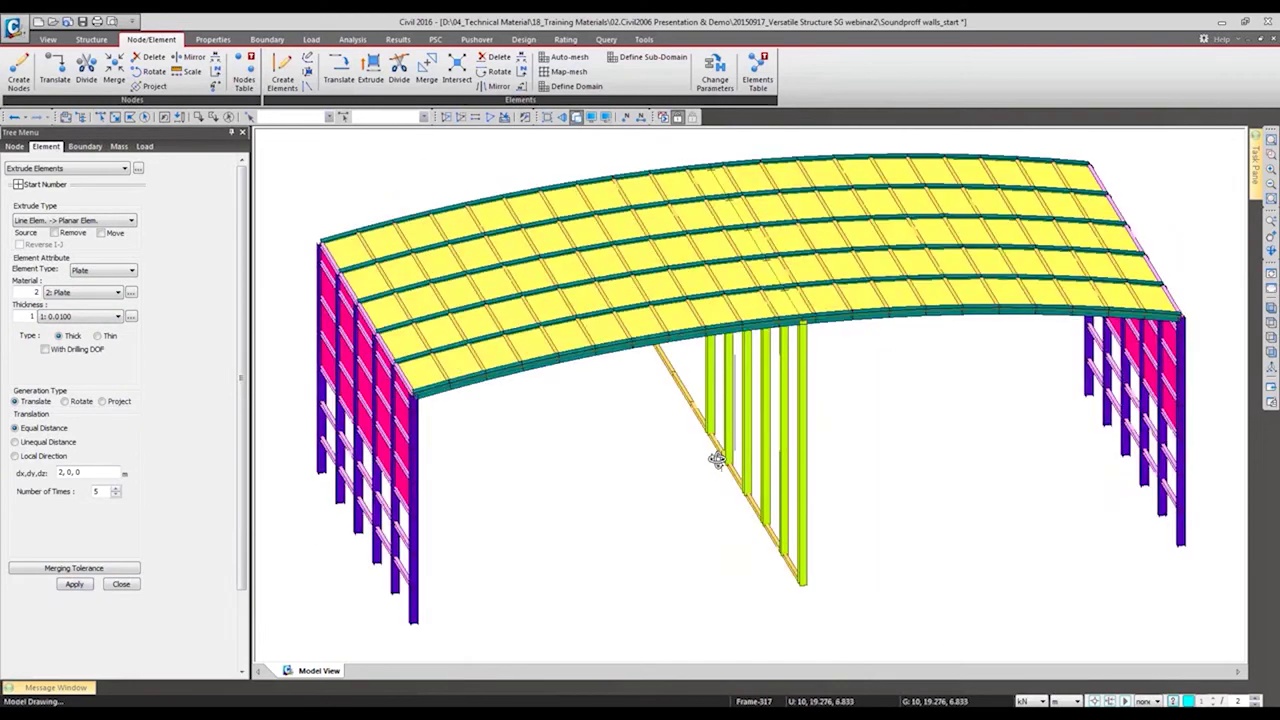
pyautogui.click(1271, 358)
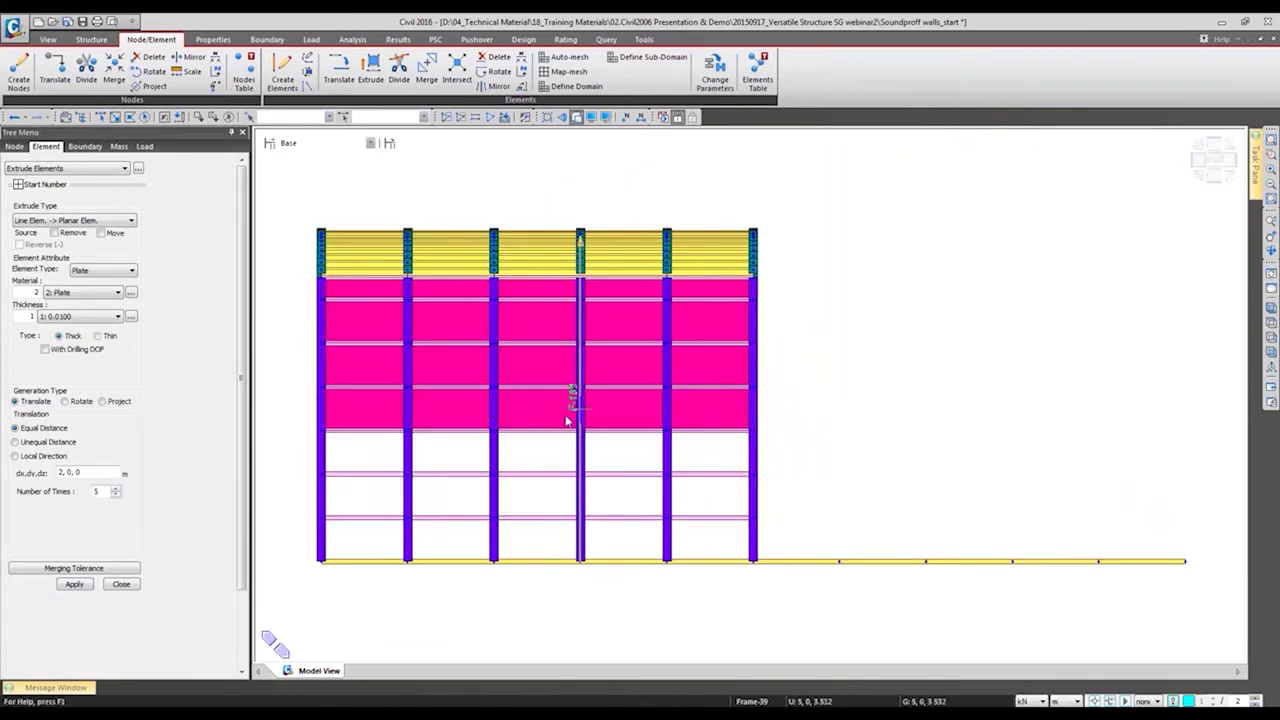
pyautogui.click(115, 117)
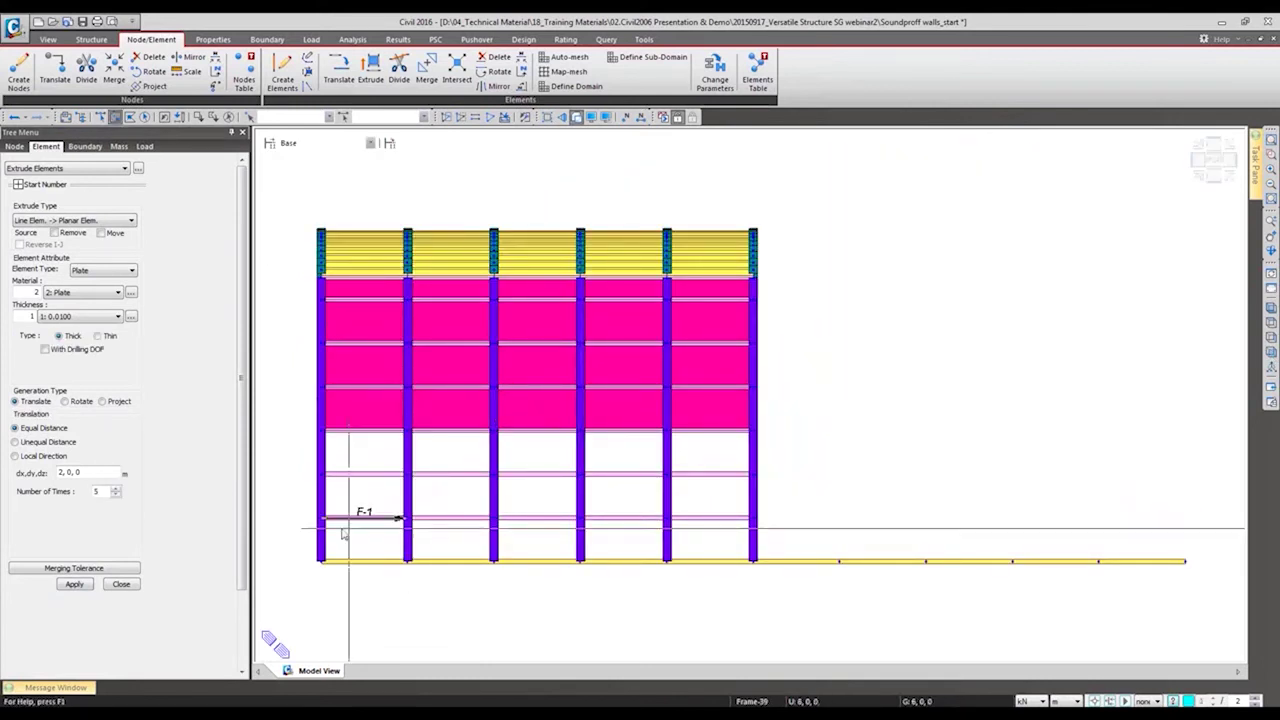
pyautogui.moveTo(315, 555); pyautogui.dragTo(1220, 602)
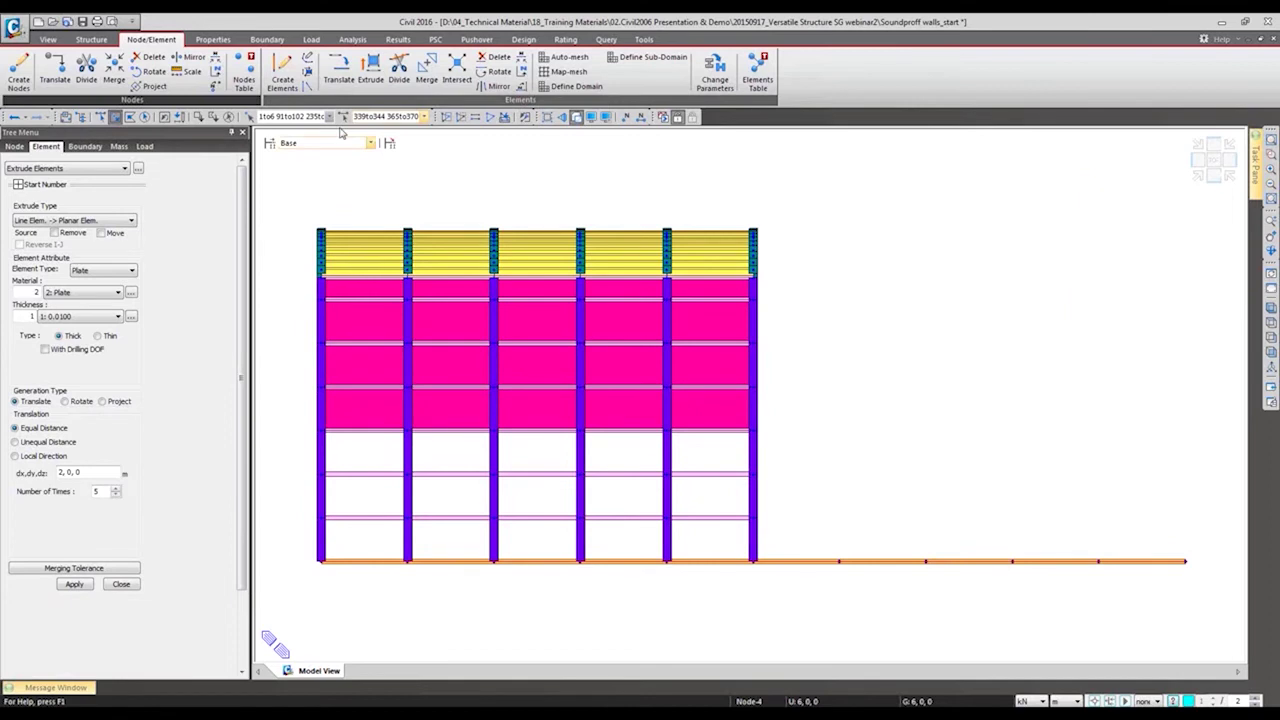
pyautogui.press('BackSpace')
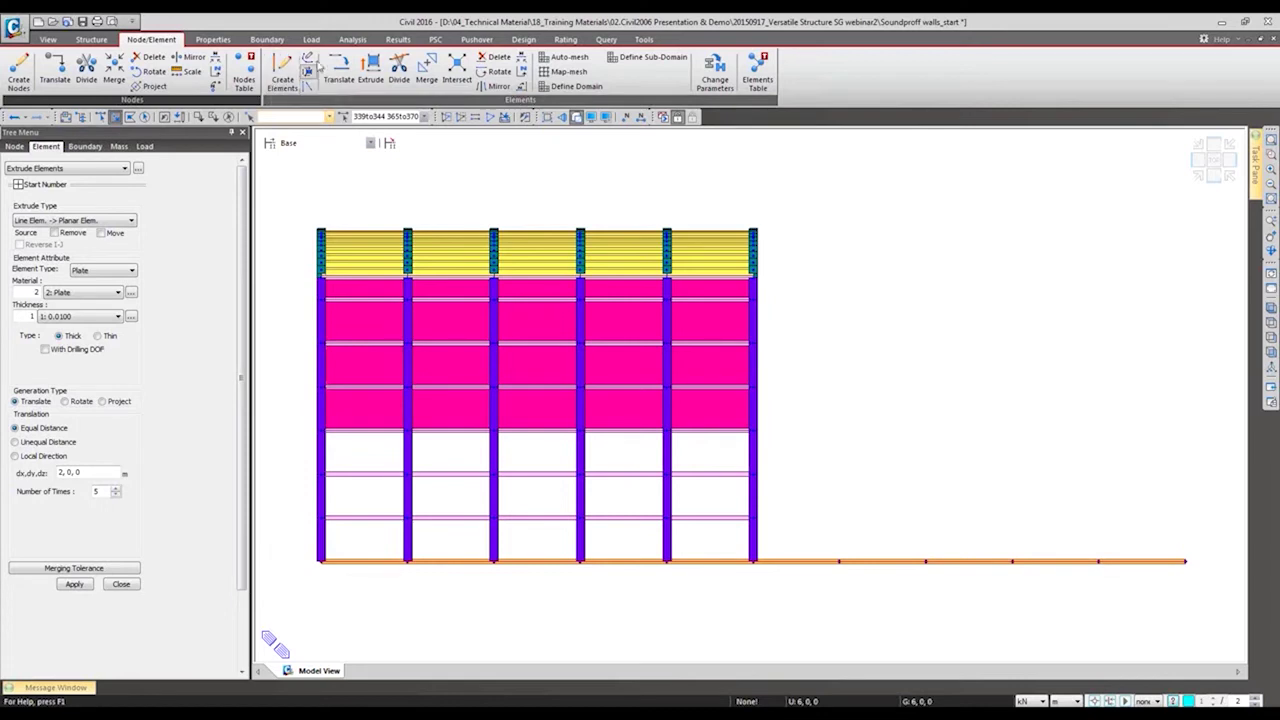
# - Delete the base beam elements without removing their free nodes, then return to isometric view
pyautogui.click(489, 60)
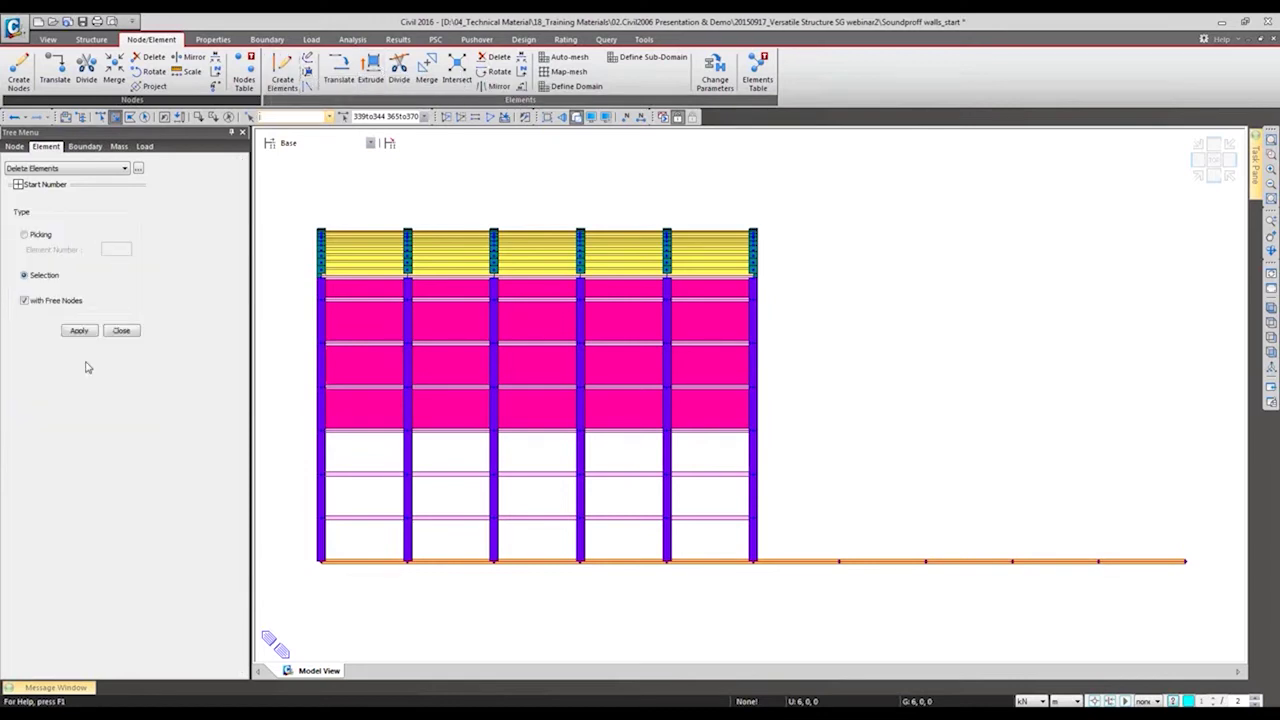
pyautogui.click(62, 302)
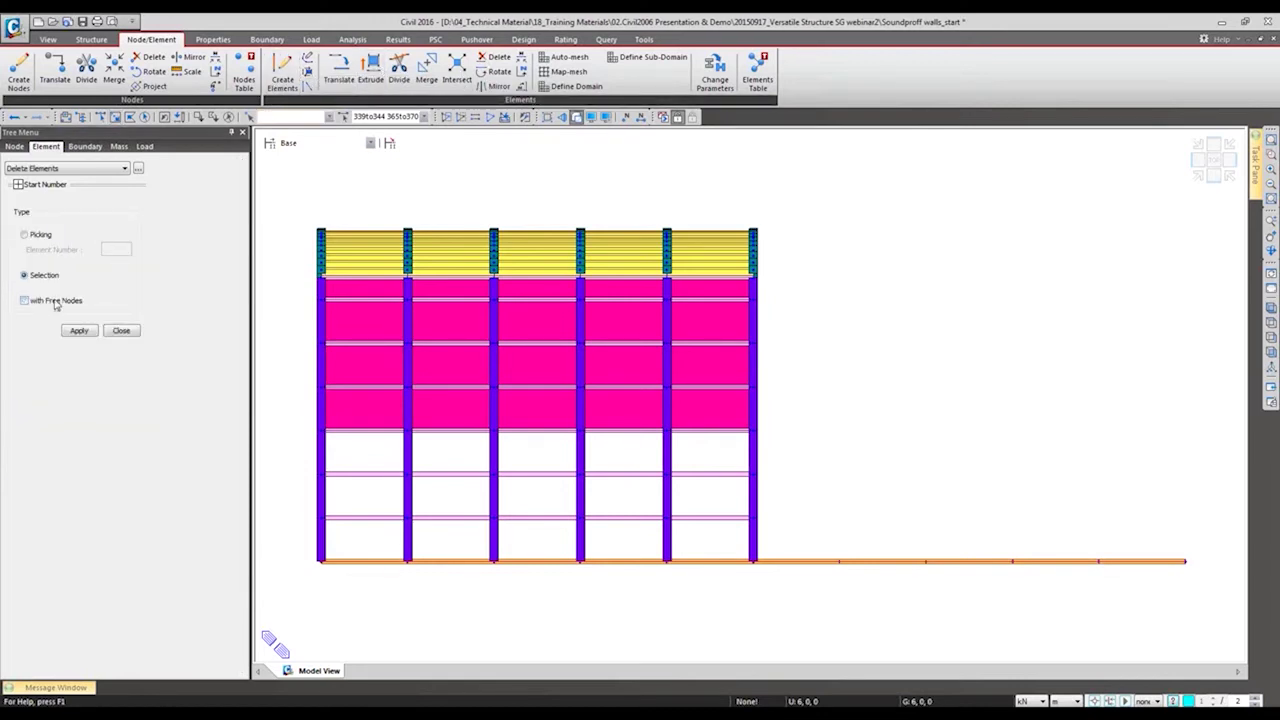
pyautogui.click(79, 331)
pyautogui.click(119, 332)
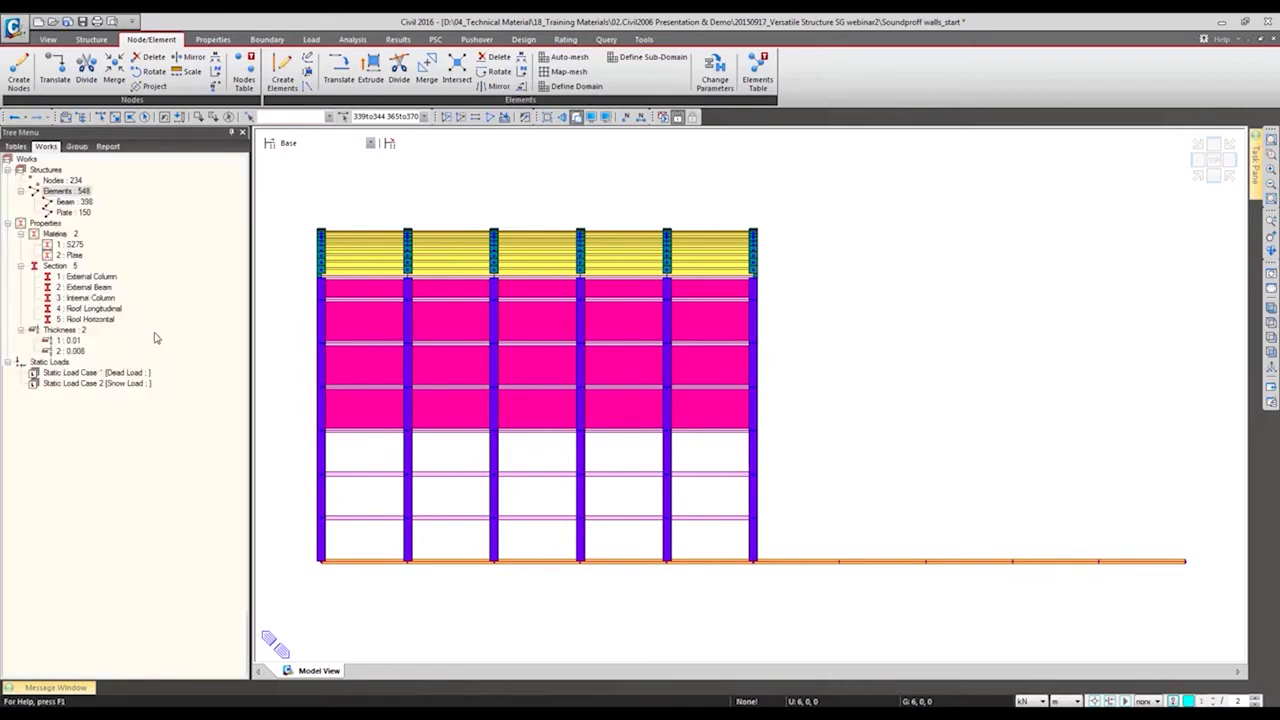
pyautogui.click(1271, 306)
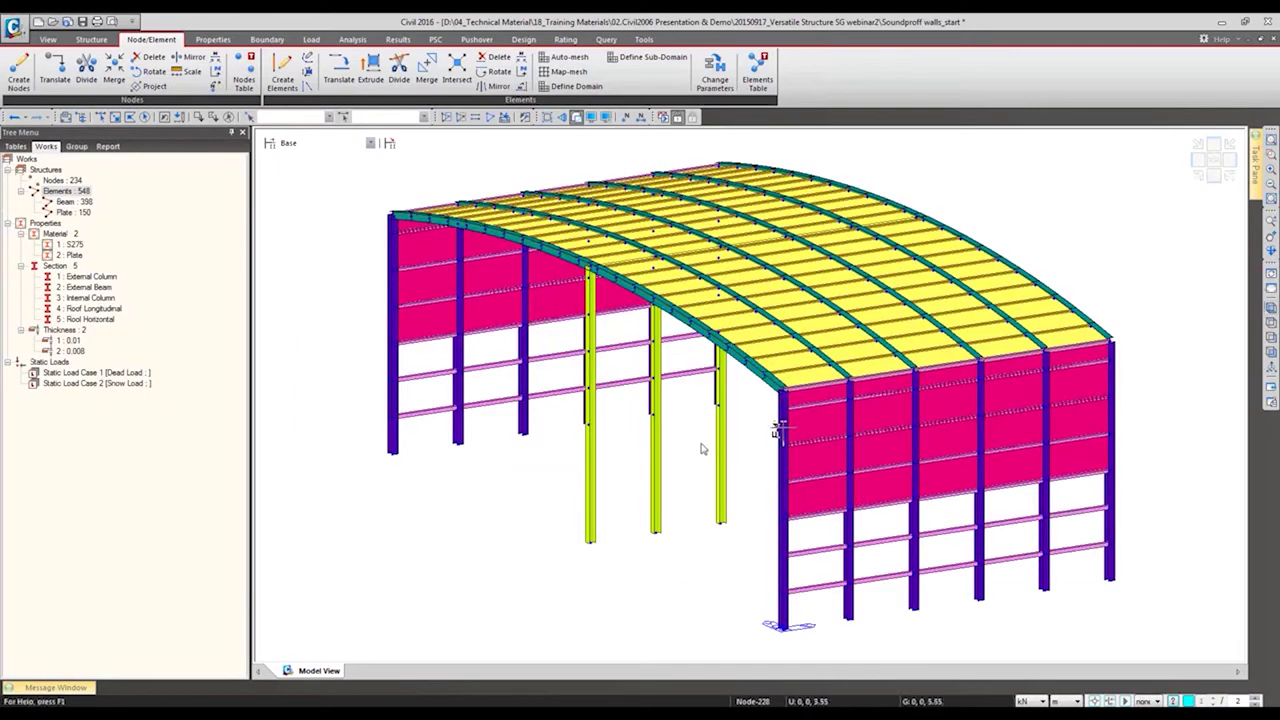
pyautogui.moveTo(703, 431); pyautogui.dragTo(763, 391, button='middle')
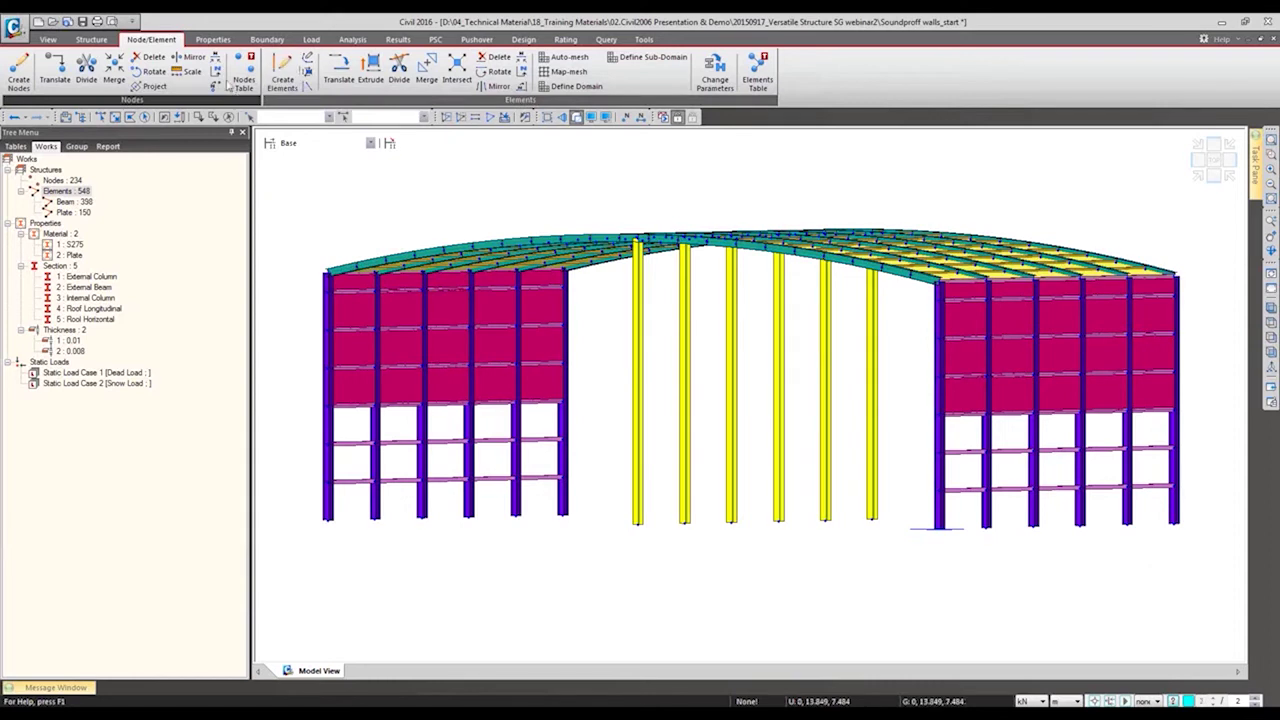
pyautogui.click(282, 78)
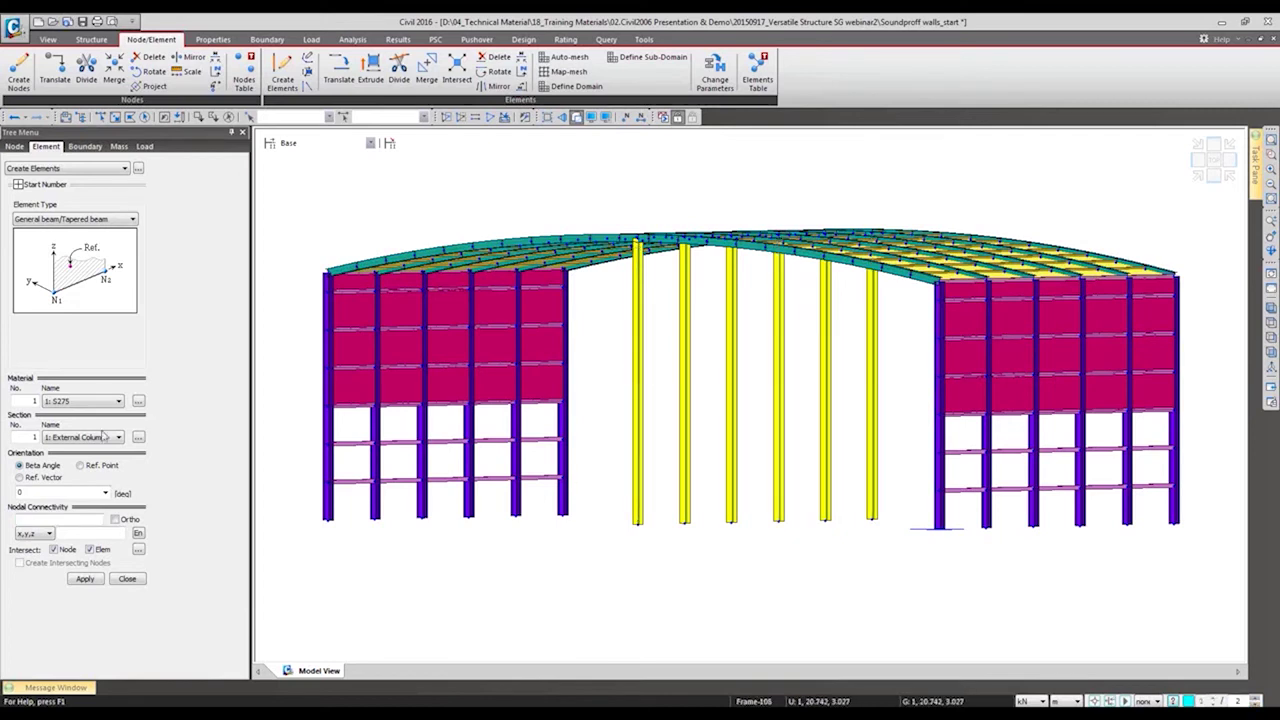
# - Draw an External Beam element from the first to the last yellow column, checking it shrunk
pyautogui.click(103, 436)
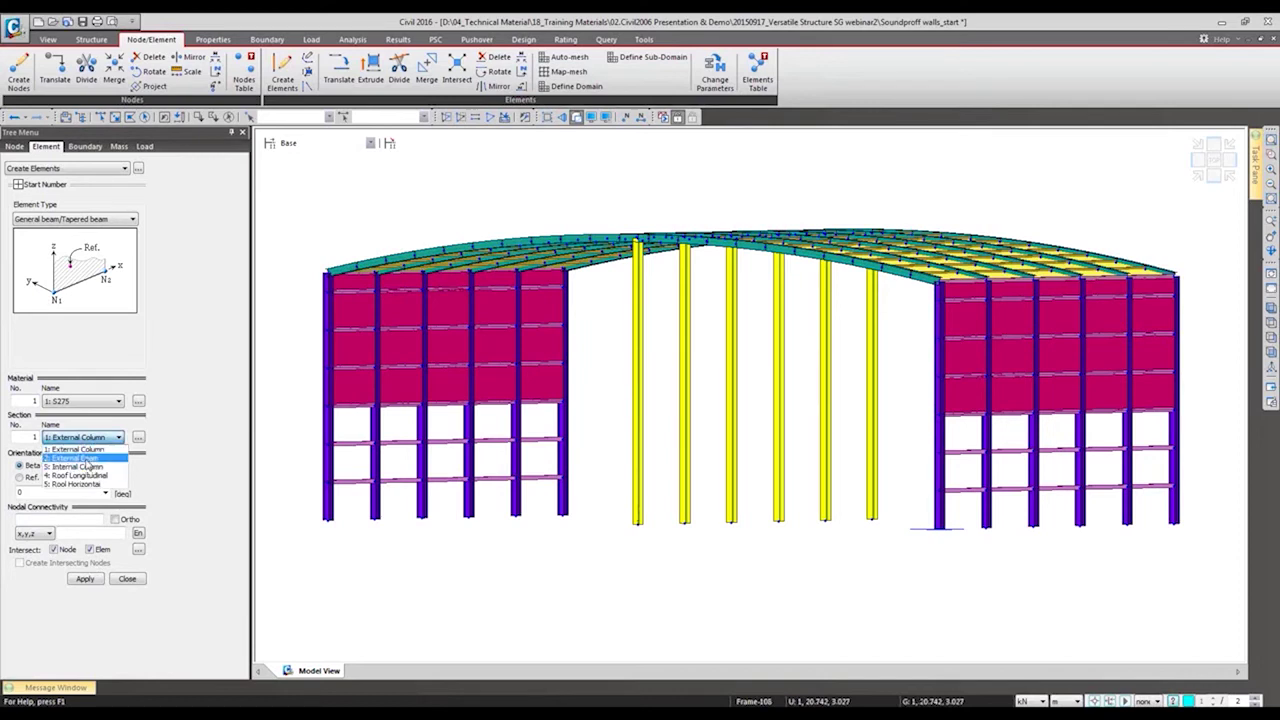
pyautogui.click(82, 458)
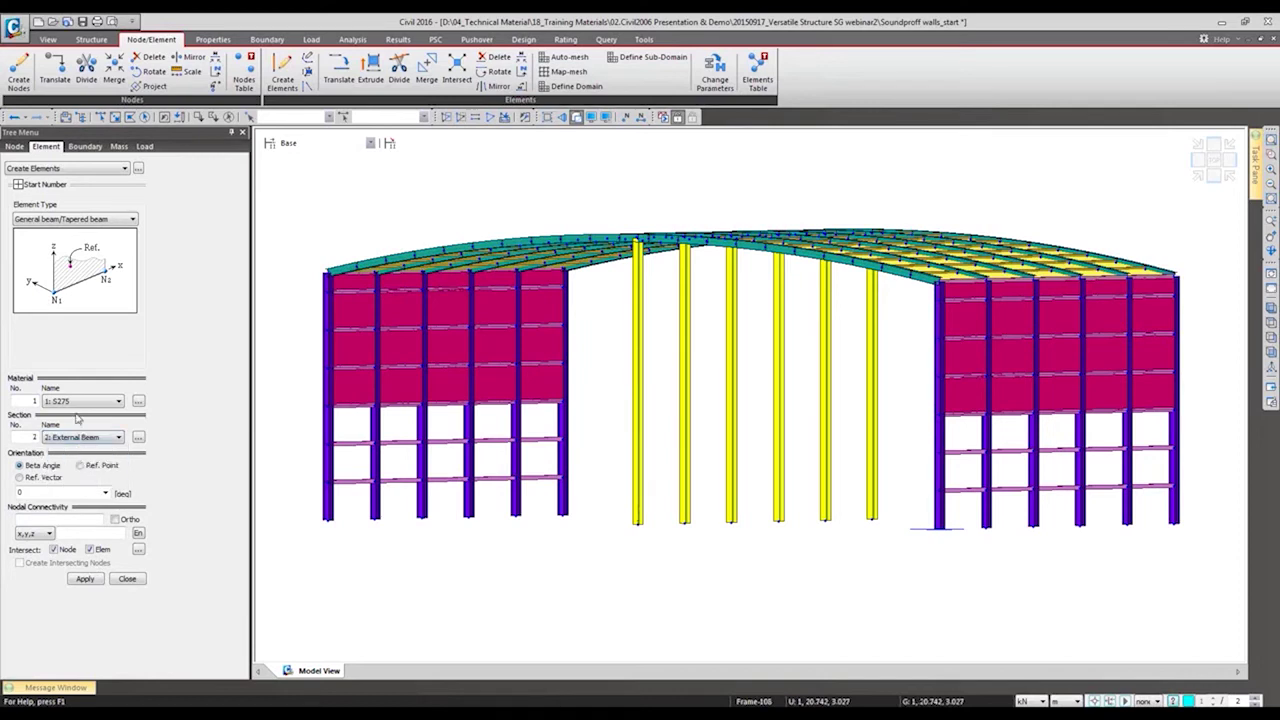
pyautogui.click(76, 520)
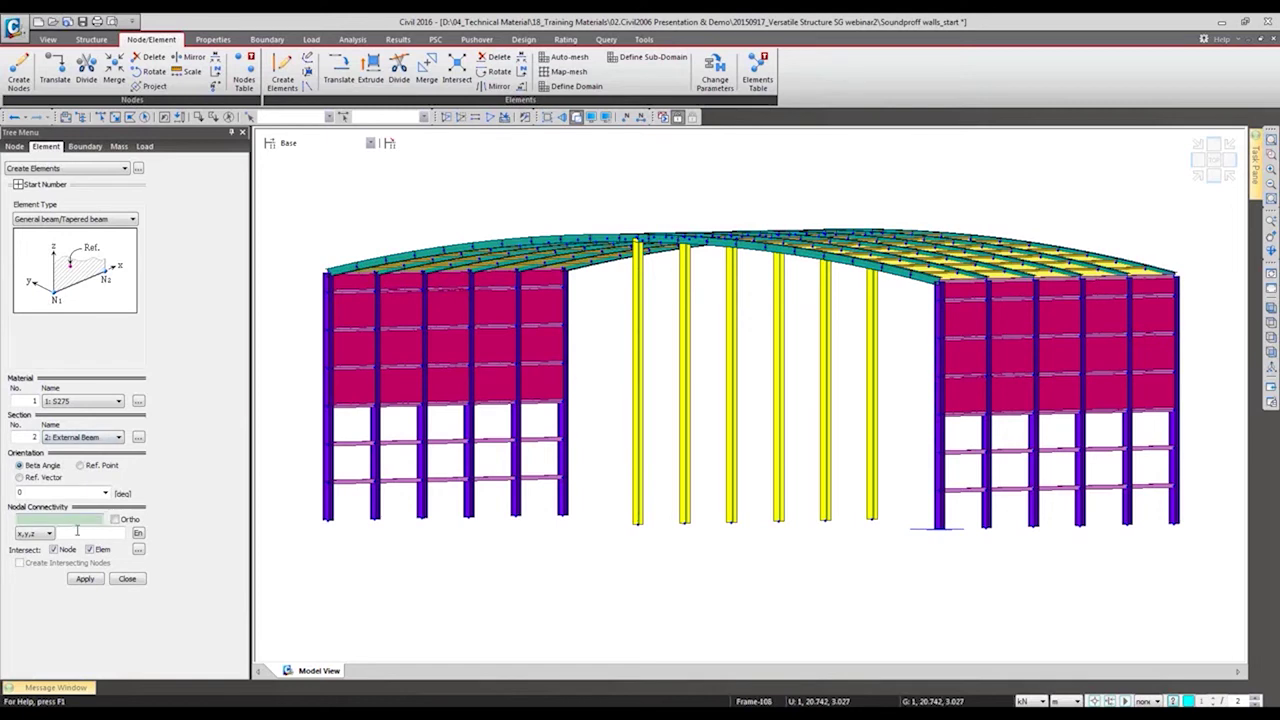
pyautogui.click(637, 381)
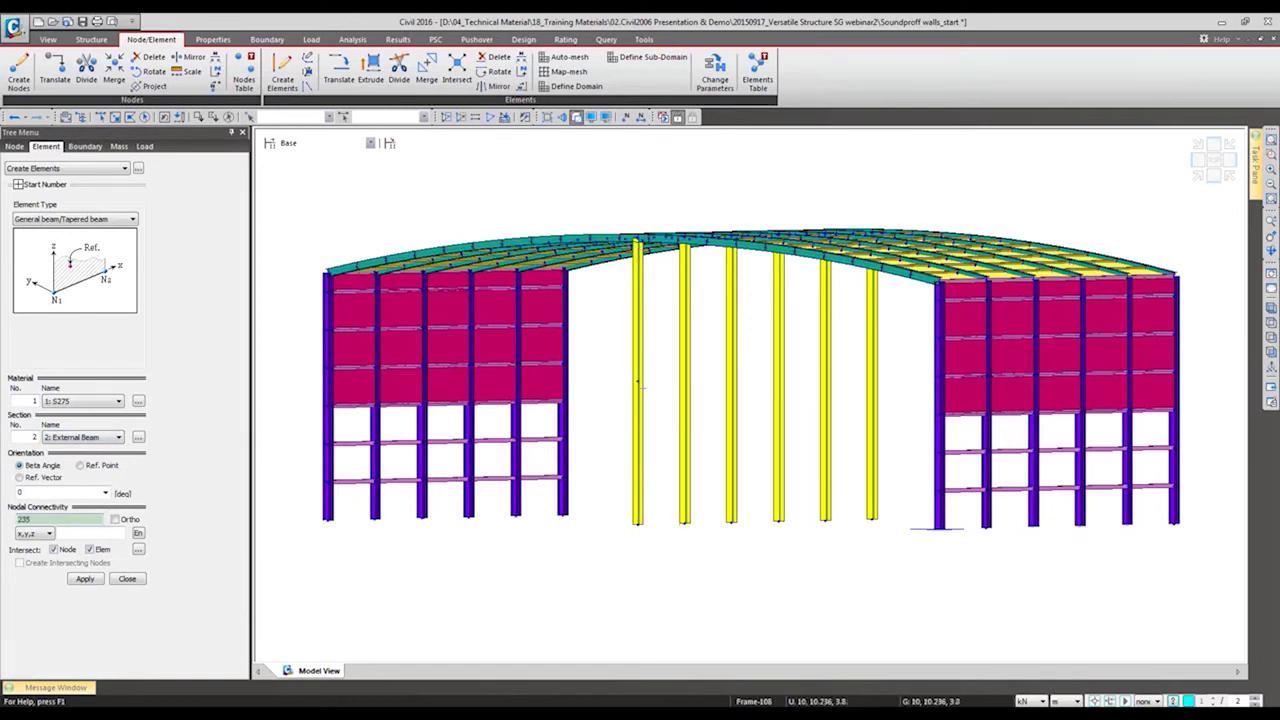
pyautogui.click(872, 377)
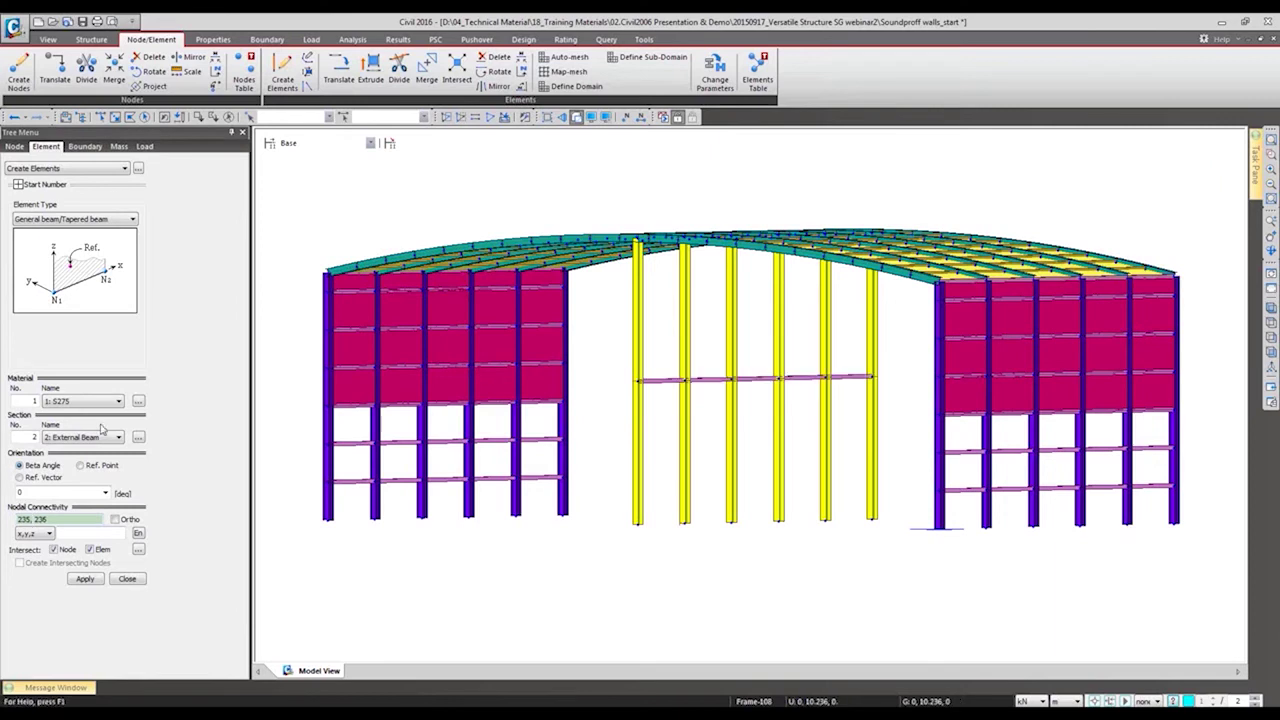
pyautogui.click(546, 117)
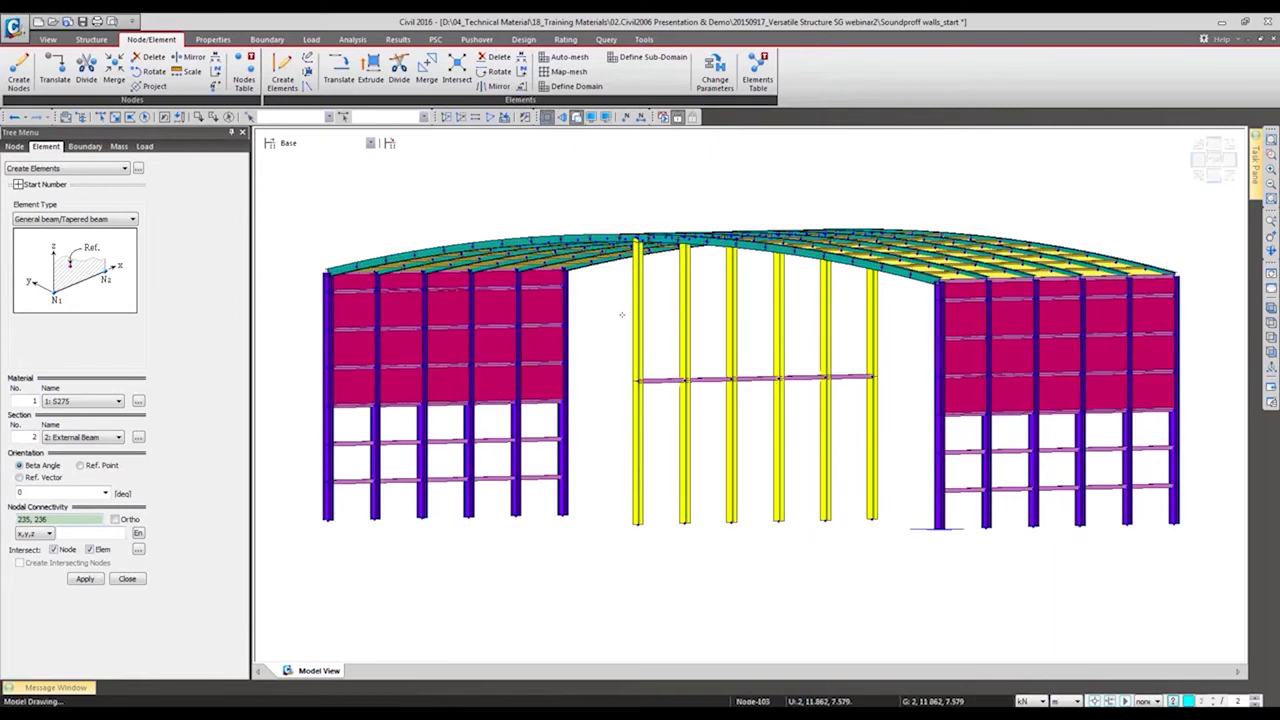
pyautogui.moveTo(594, 317); pyautogui.dragTo(601, 320, button='middle')
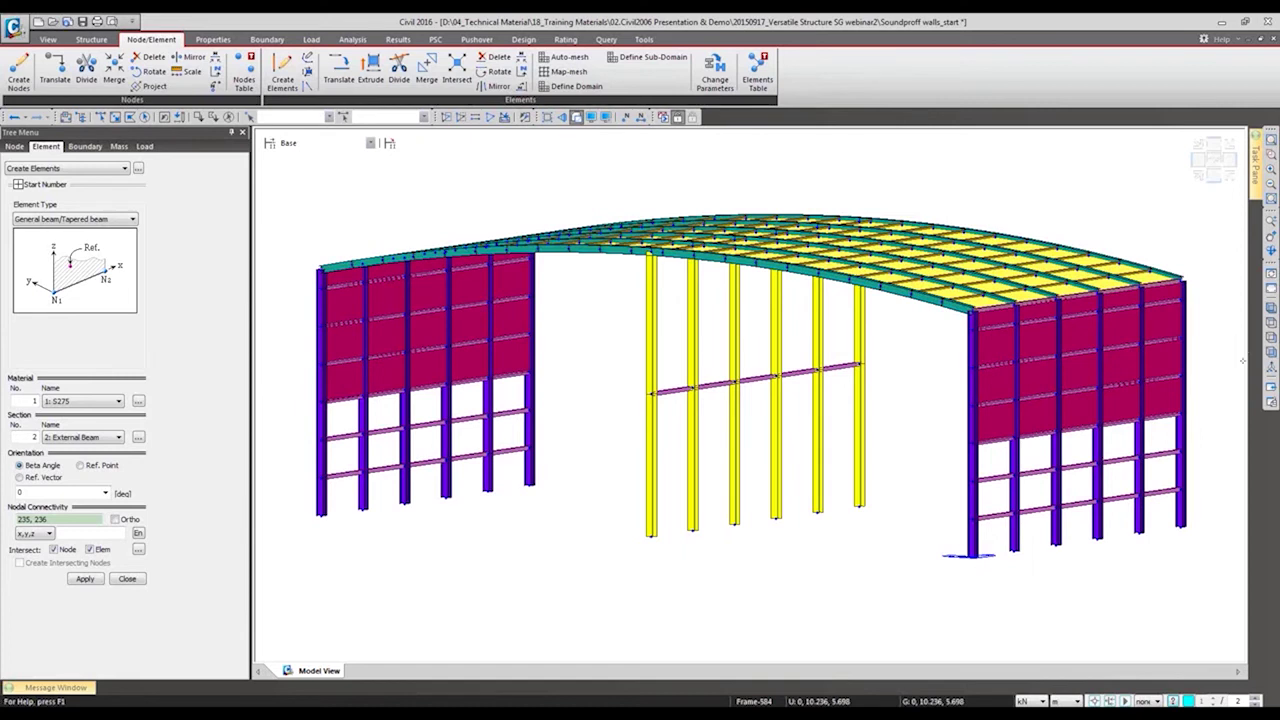
pyautogui.click(1271, 353)
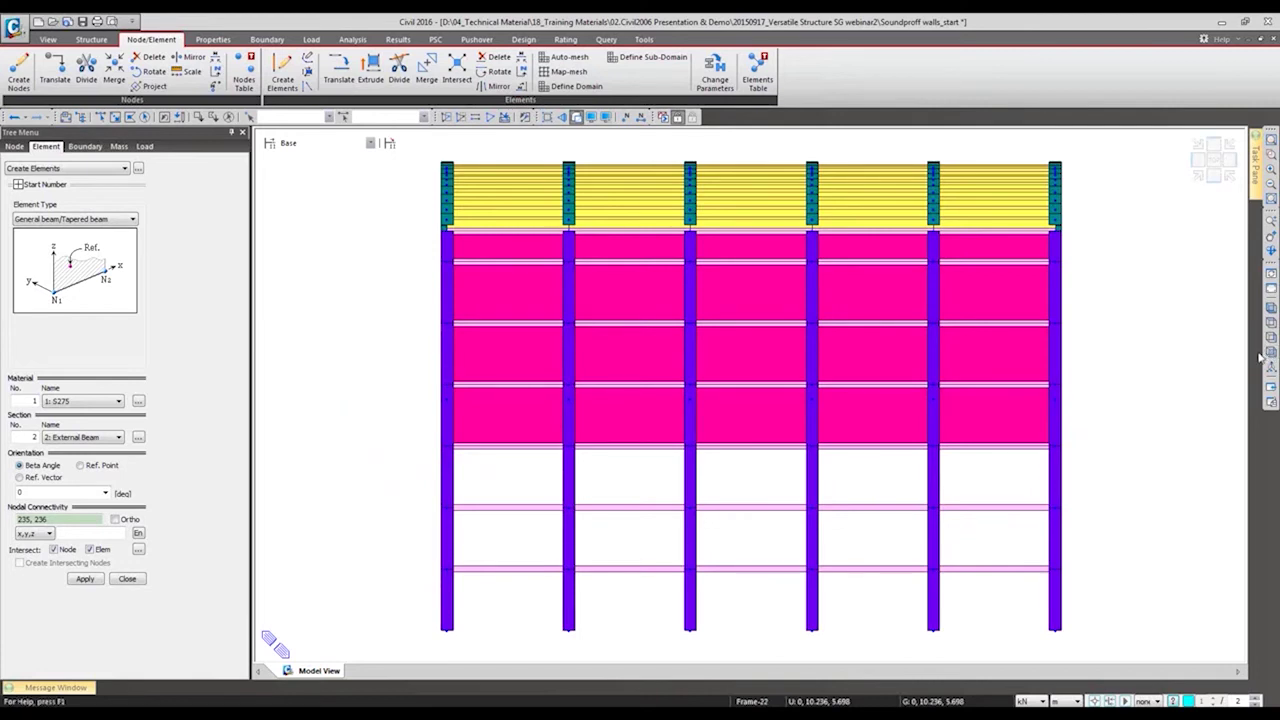
# - Fix the base nodes with D-ALL and R-ALL supports, selected from a side view
pyautogui.click(1271, 367)
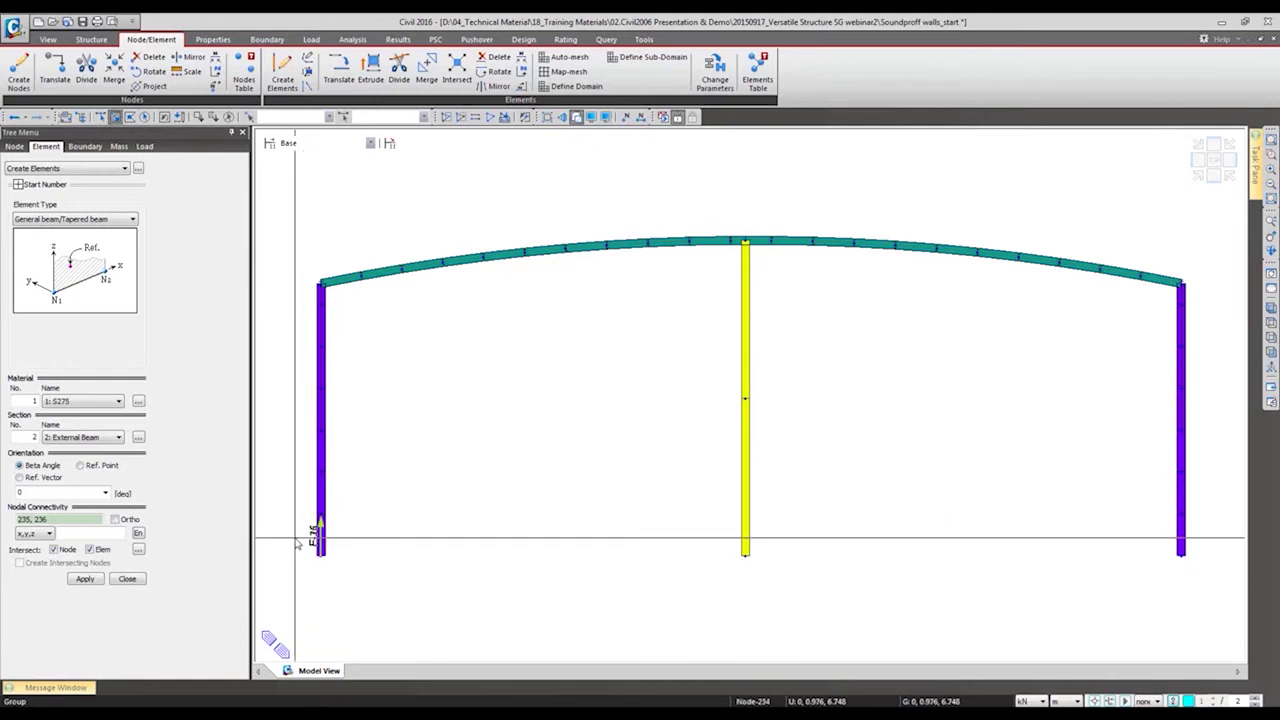
pyautogui.moveTo(300, 537); pyautogui.dragTo(1212, 604)
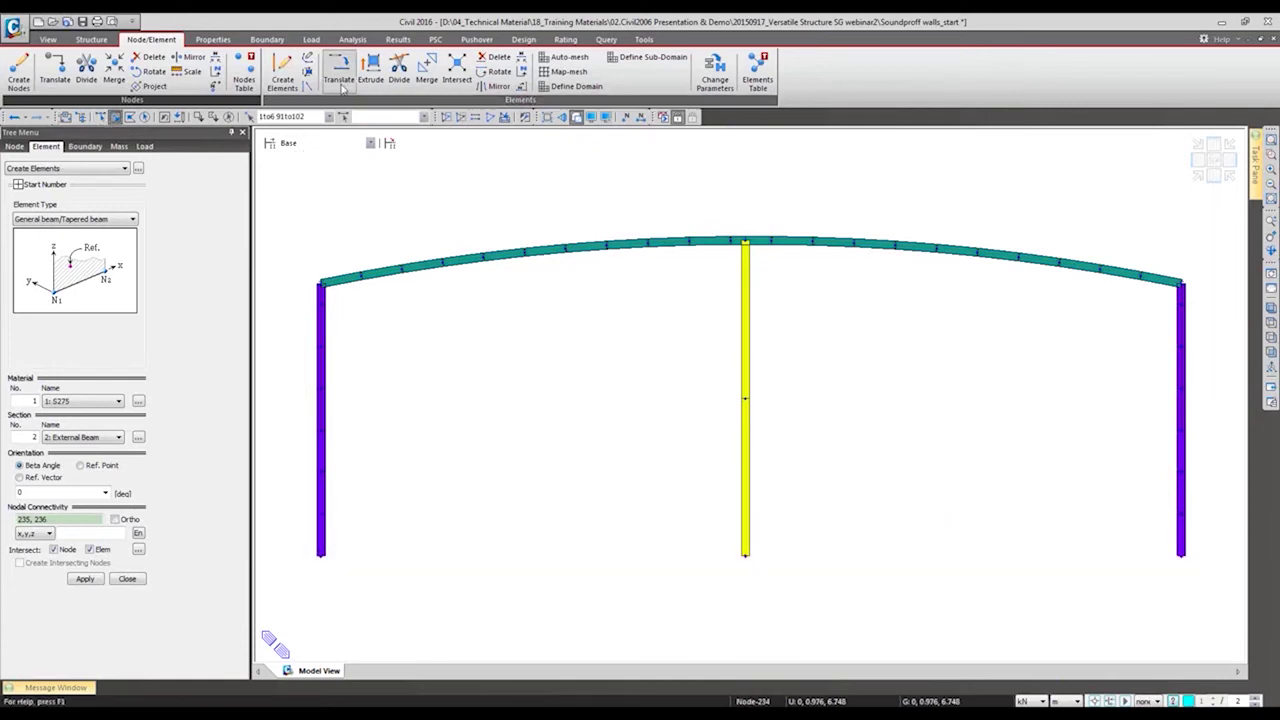
pyautogui.click(267, 39)
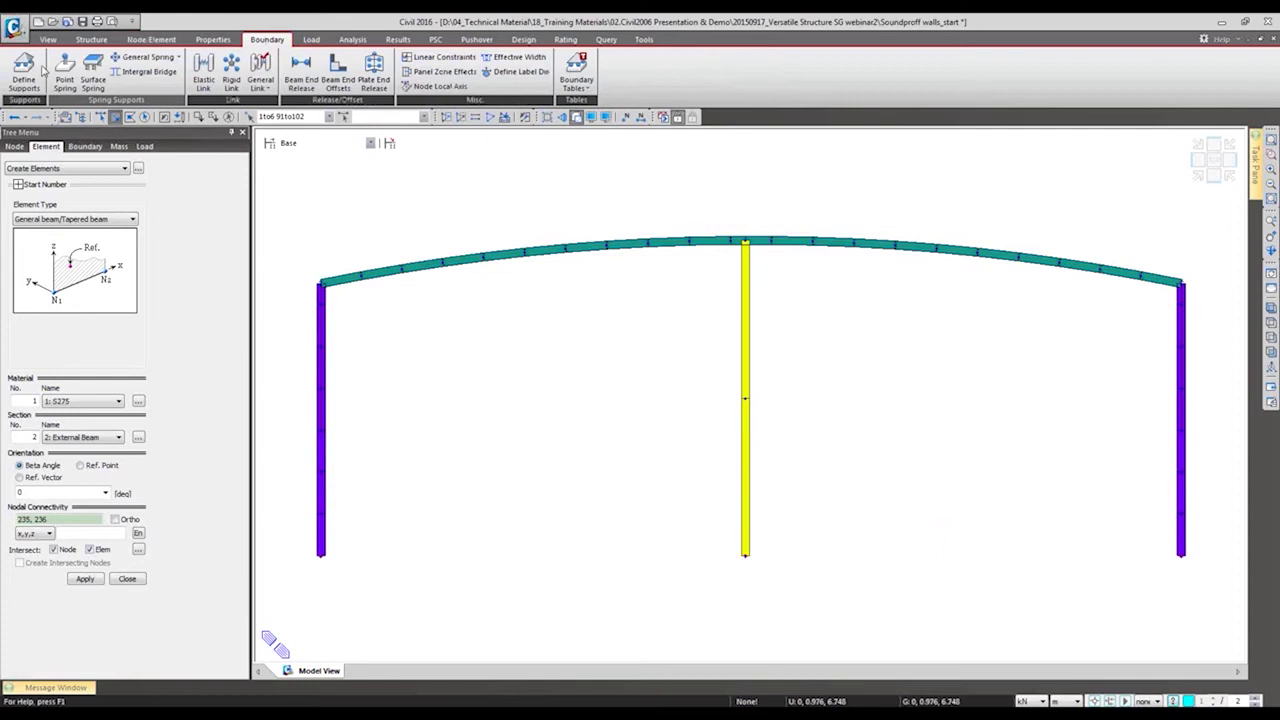
pyautogui.click(25, 82)
pyautogui.click(24, 358)
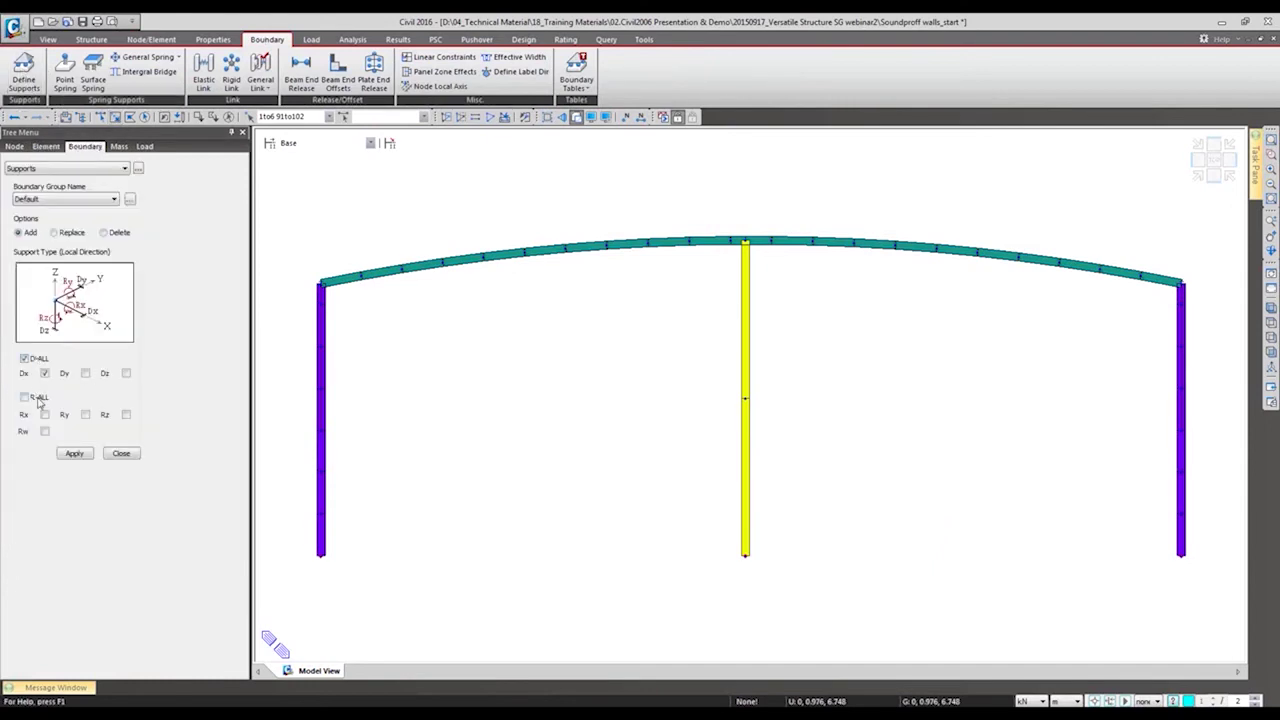
pyautogui.click(37, 398)
pyautogui.click(75, 453)
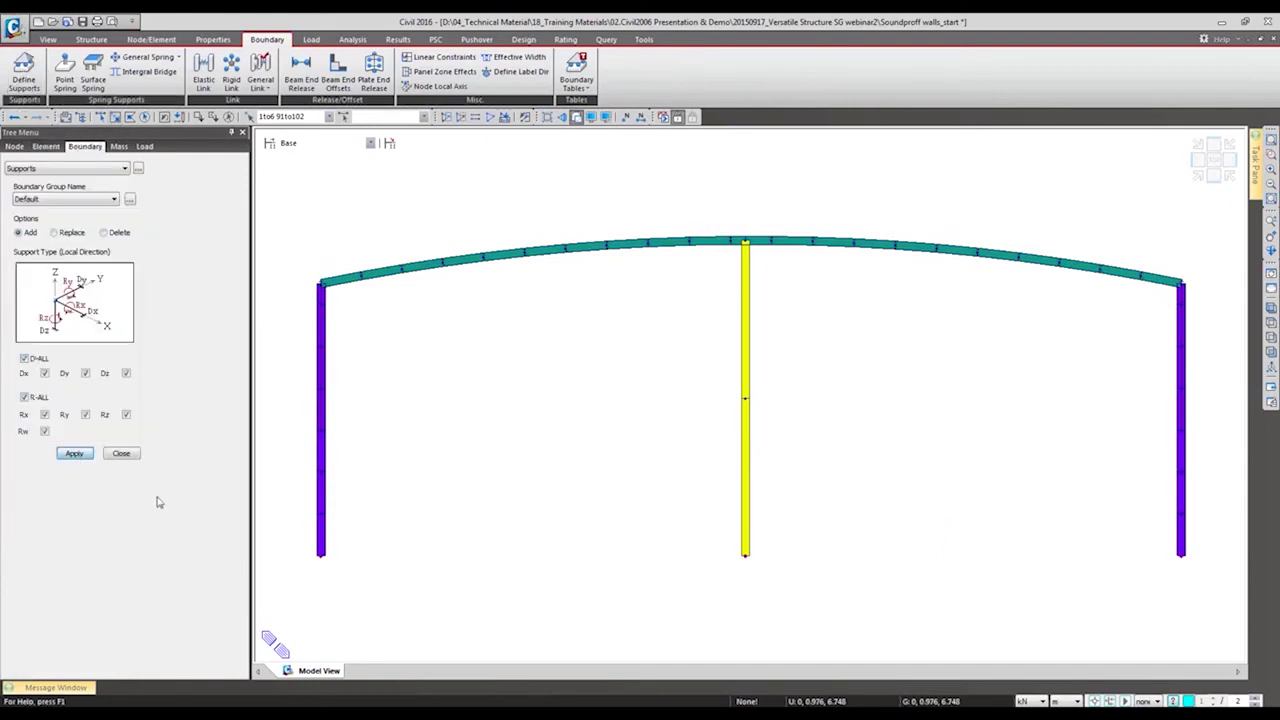
pyautogui.click(121, 453)
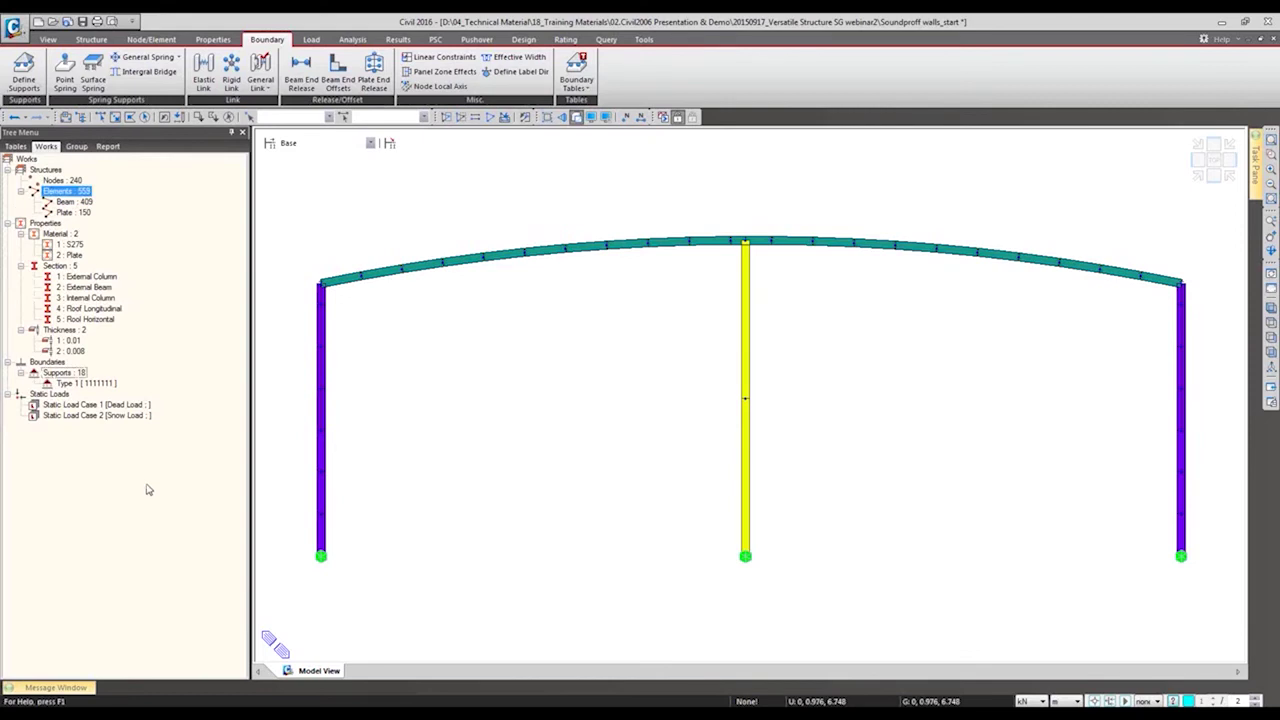
pyautogui.click(311, 40)
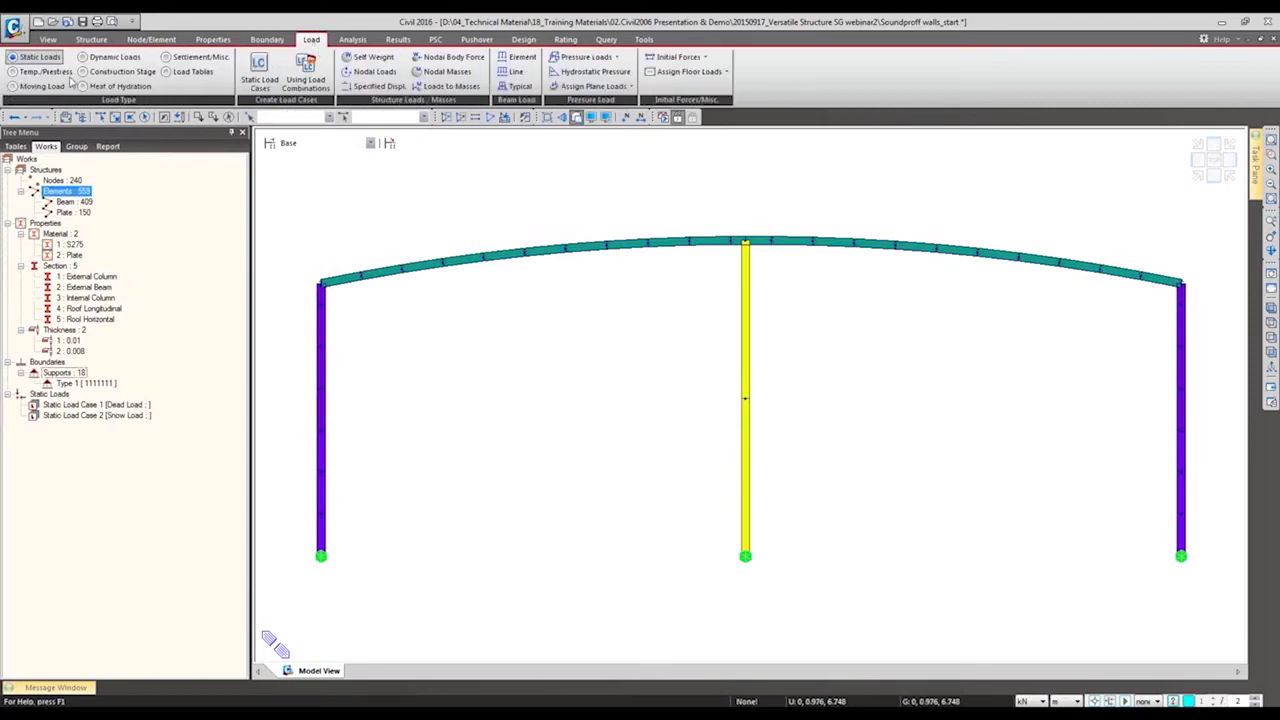
# - Review the existing static load cases, including Snow Load
pyautogui.click(259, 75)
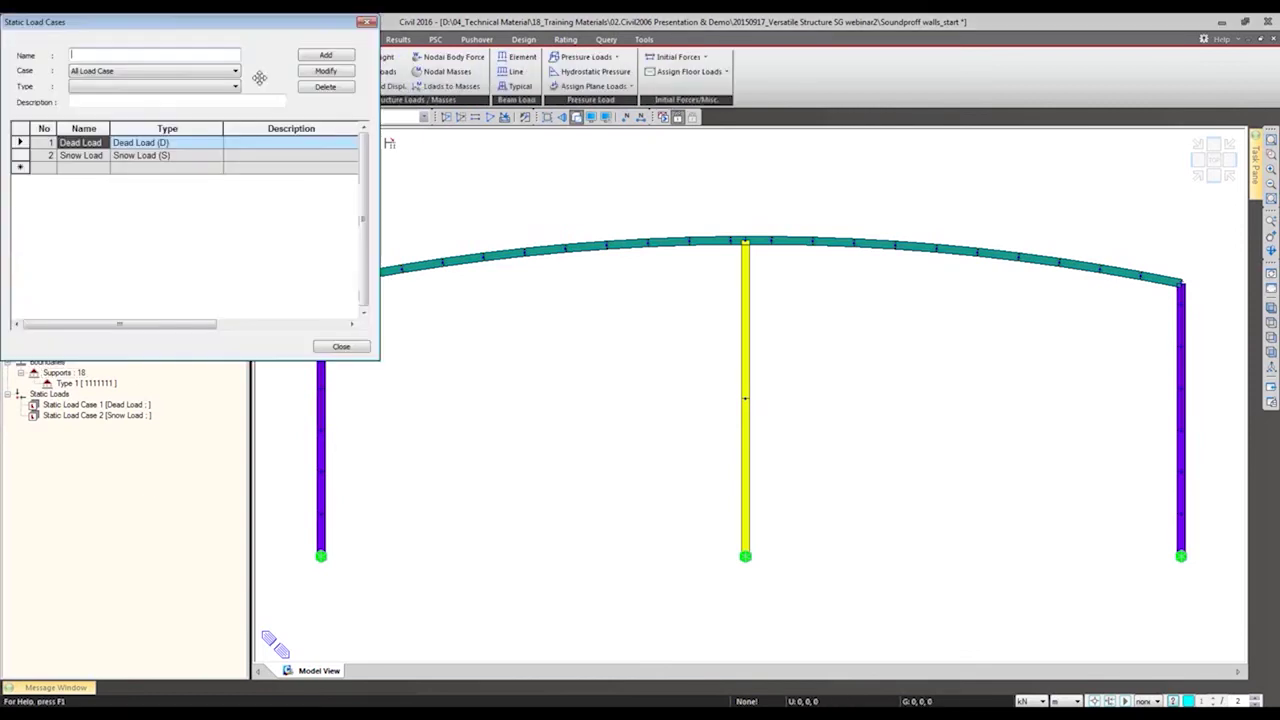
pyautogui.click(150, 167)
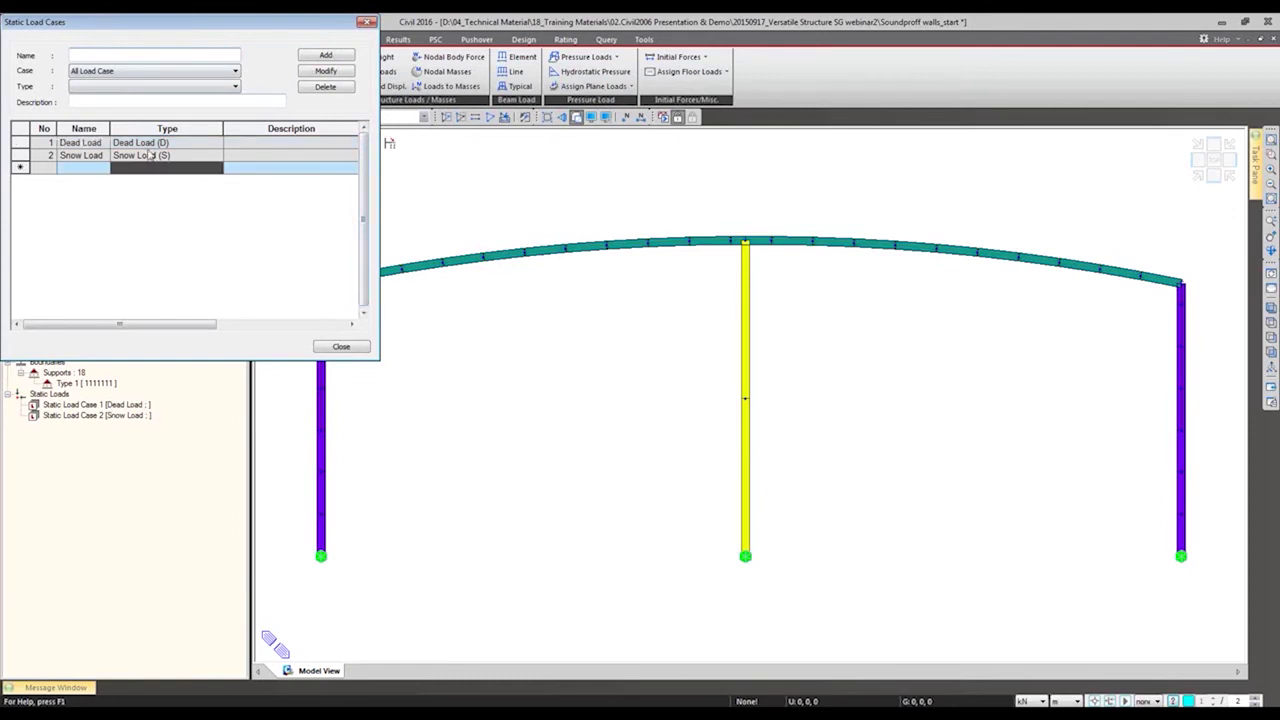
pyautogui.click(147, 156)
pyautogui.click(341, 346)
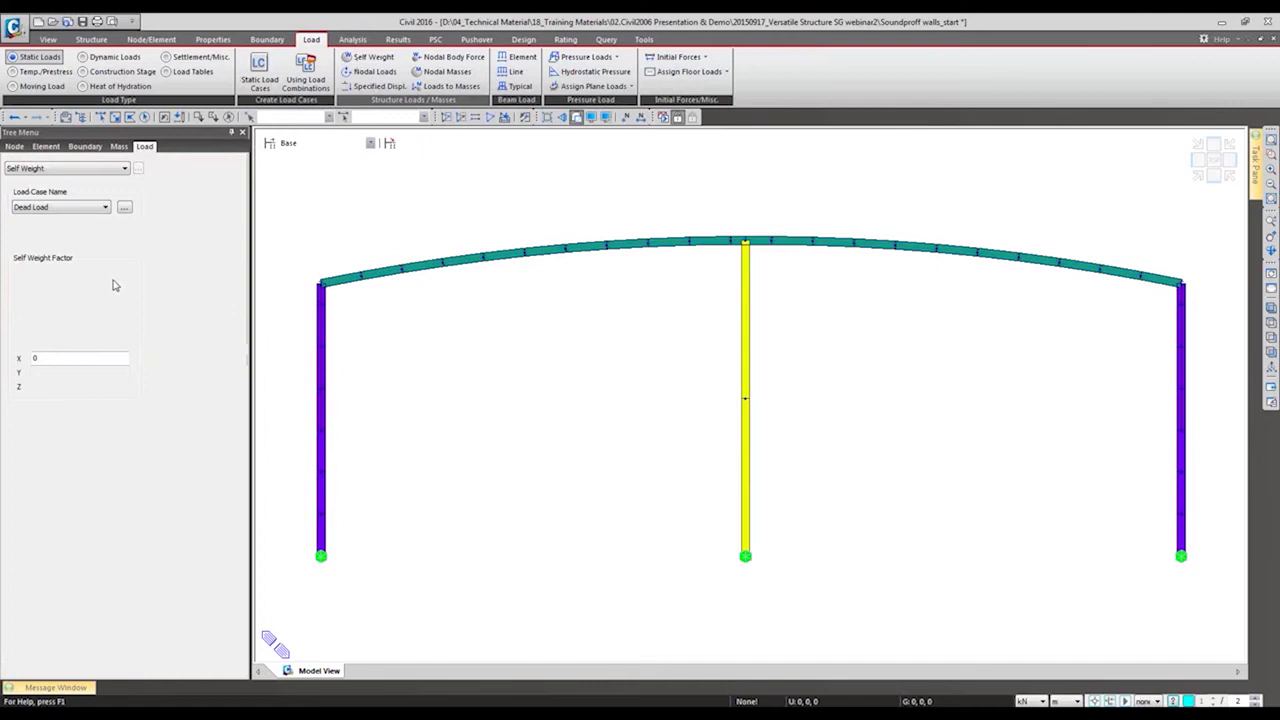
# - Add self weight with Z factor -1 to the Dead Load case
pyautogui.click(50, 386)
pyautogui.write('-1')
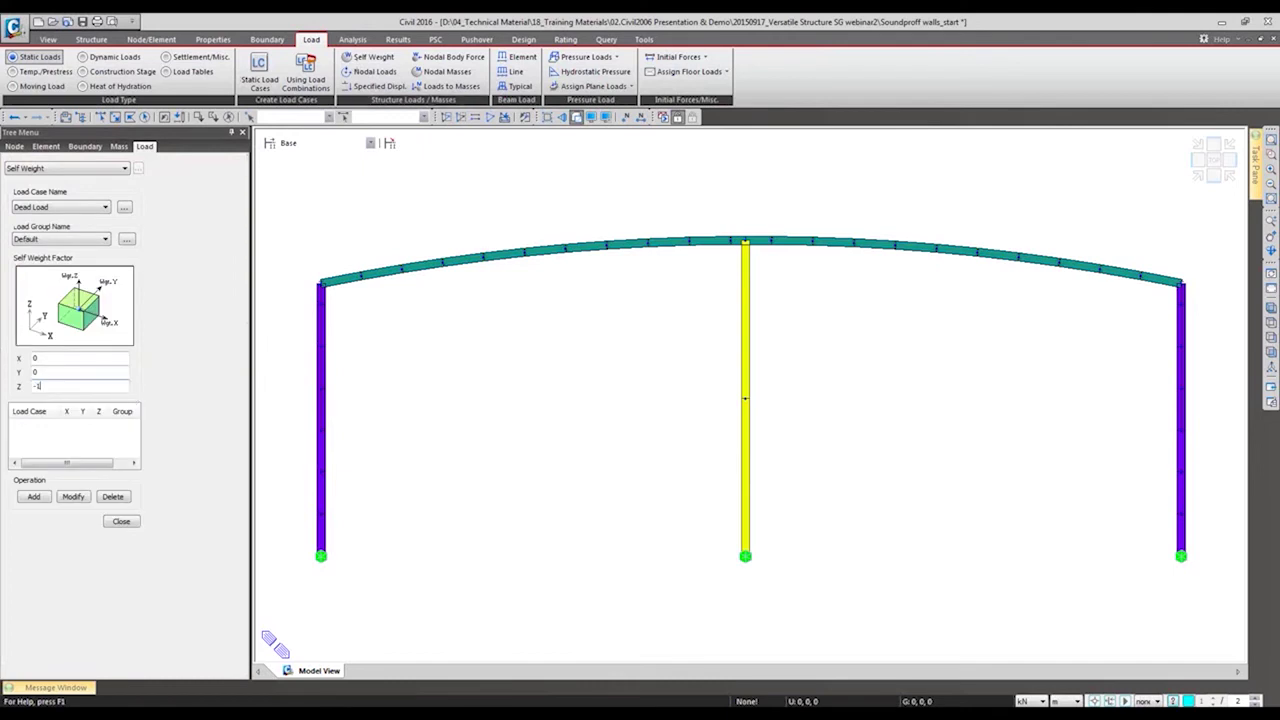
pyautogui.click(31, 497)
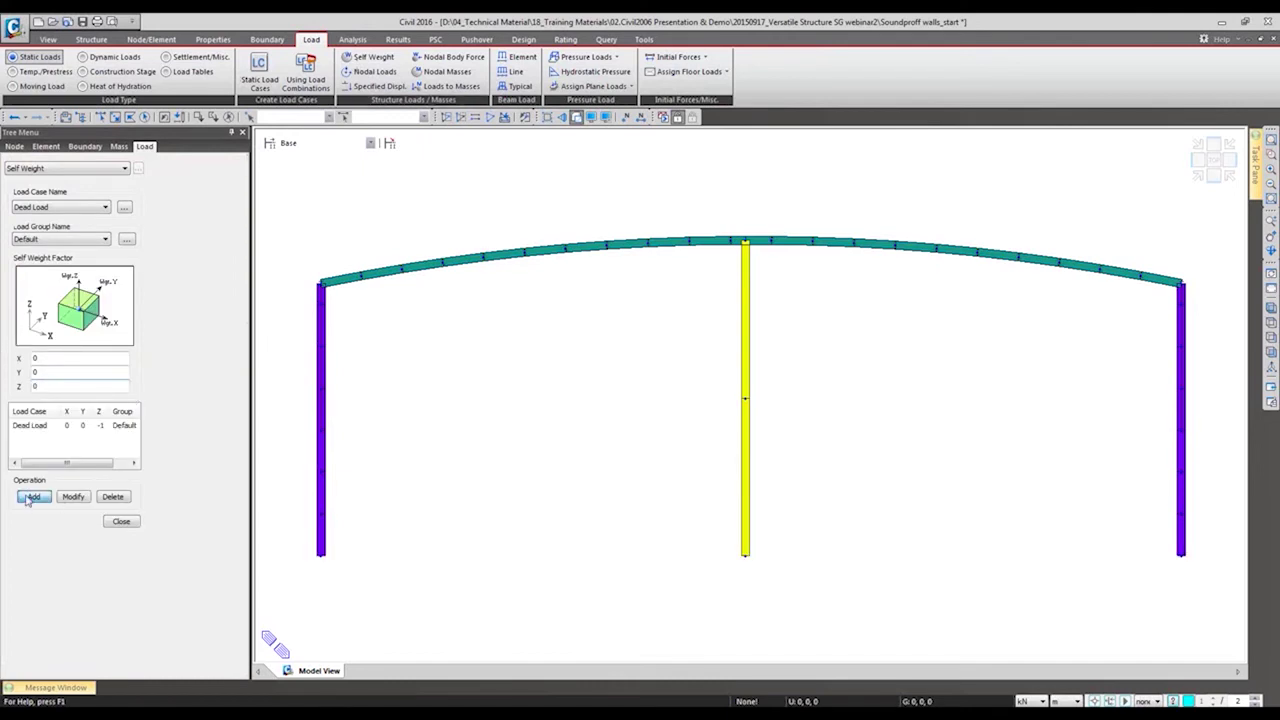
pyautogui.click(121, 521)
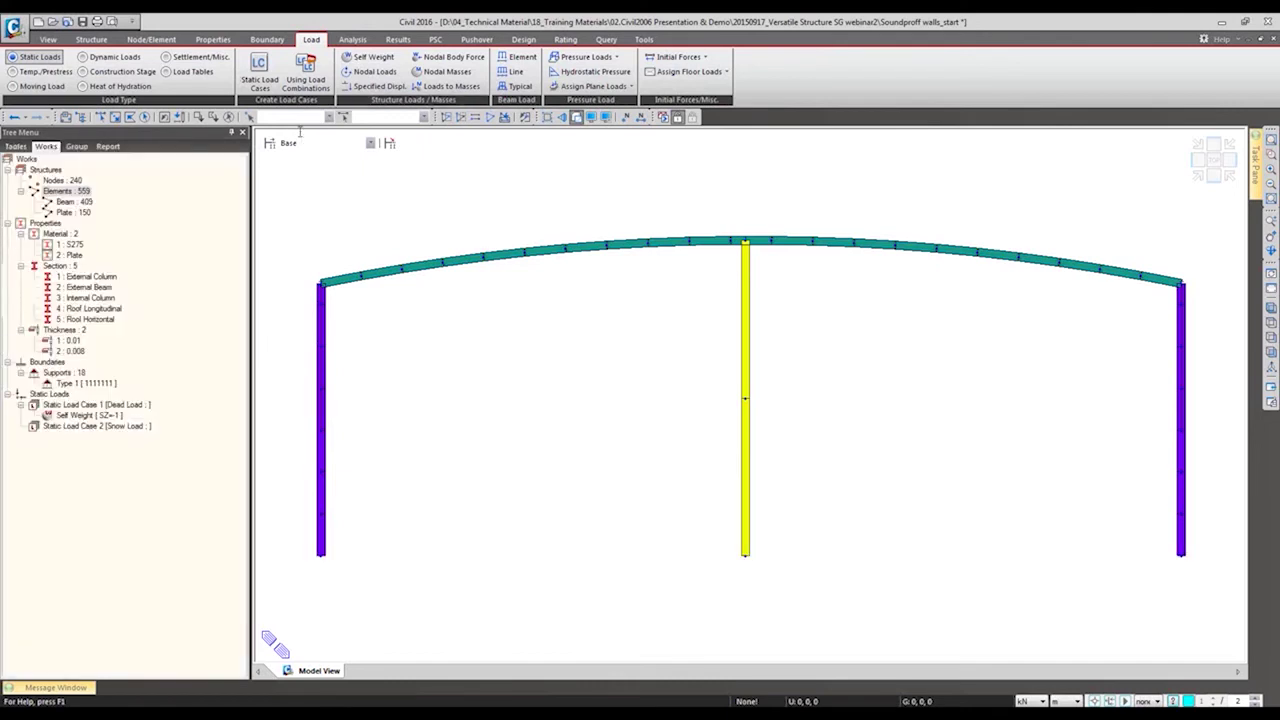
# - Select all roof plates of thickness 0.01
pyautogui.click(604, 60)
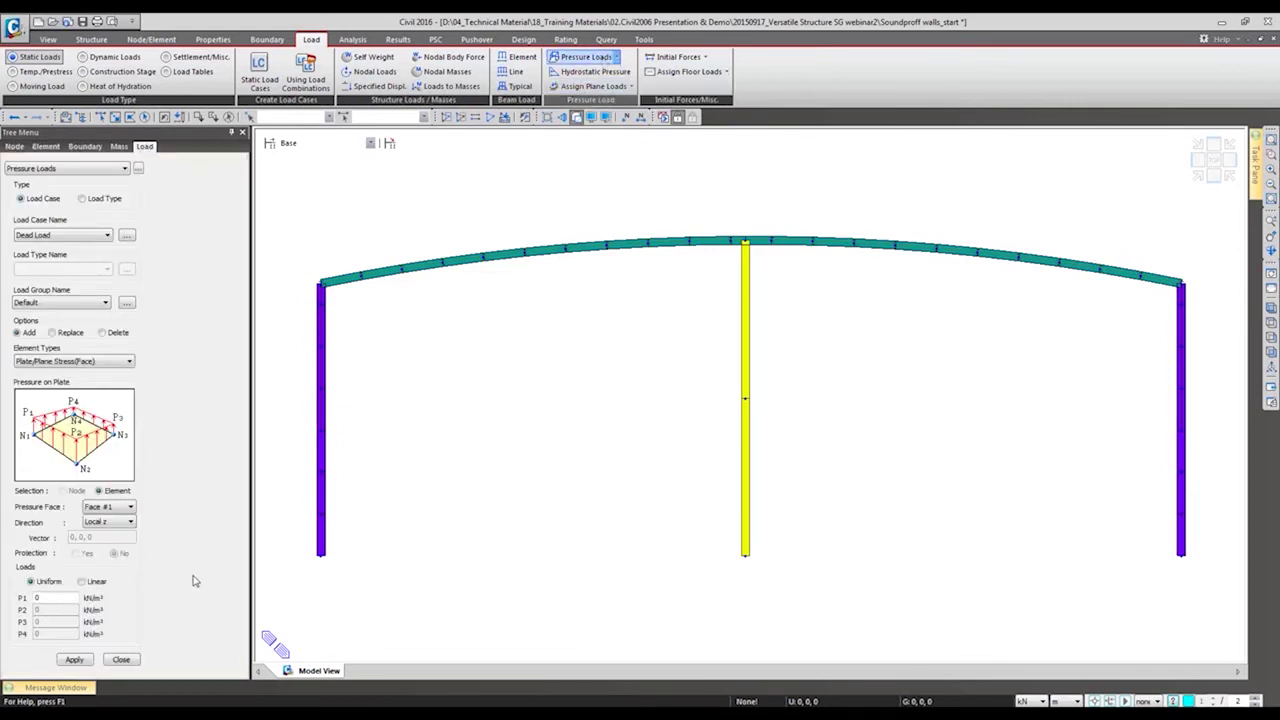
pyautogui.click(133, 658)
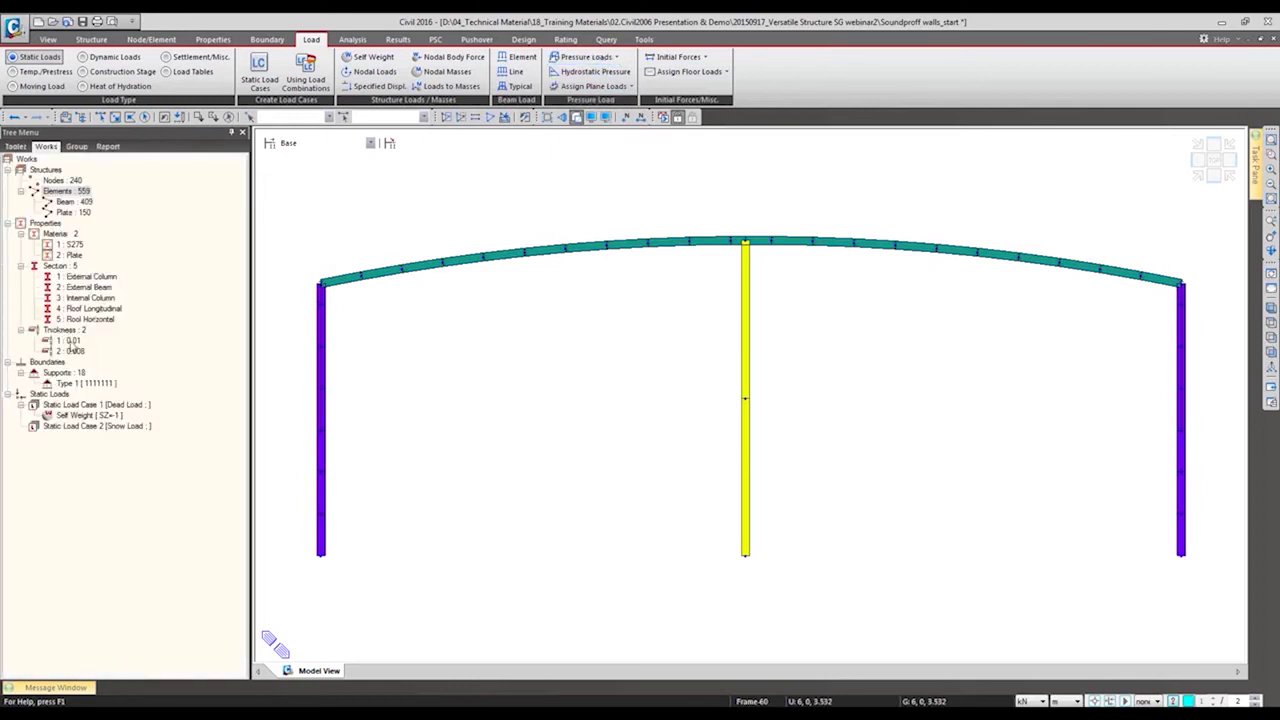
pyautogui.doubleClick(70, 341)
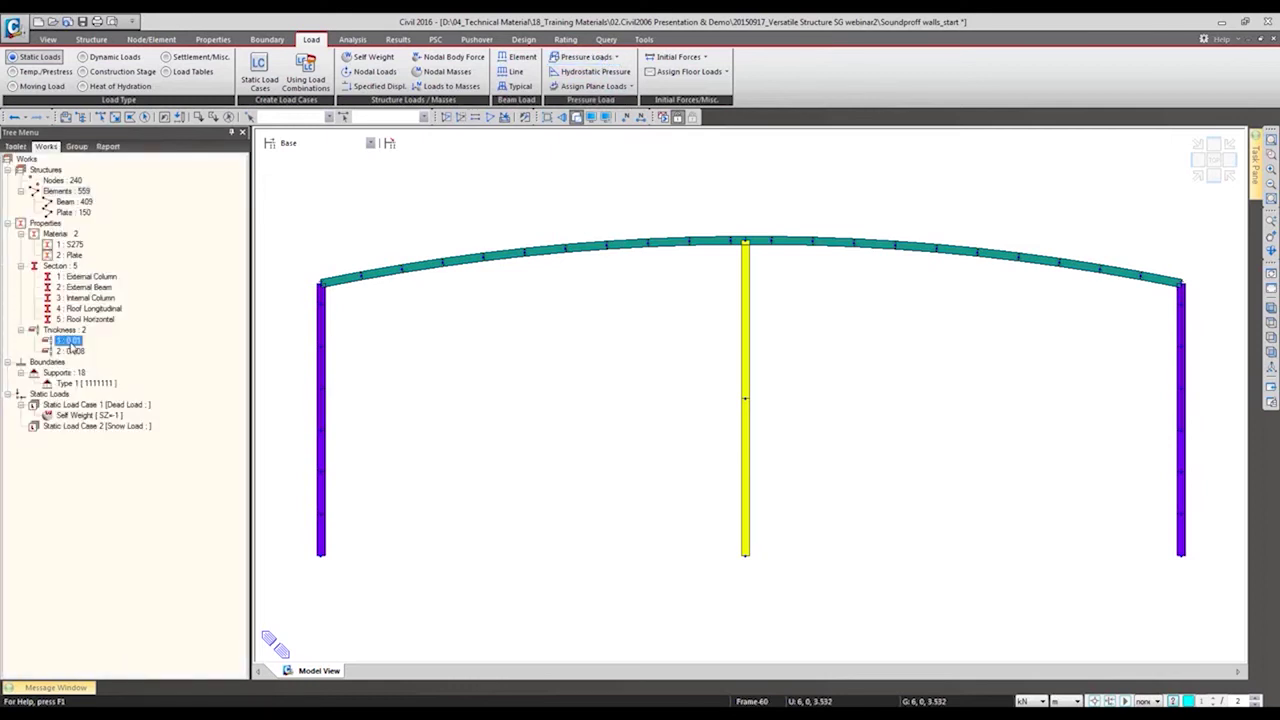
# - In iso view, assign a uniform P1 = -2 kN/m² Global Z pressure to those plates under Snow Load
pyautogui.click(1270, 308)
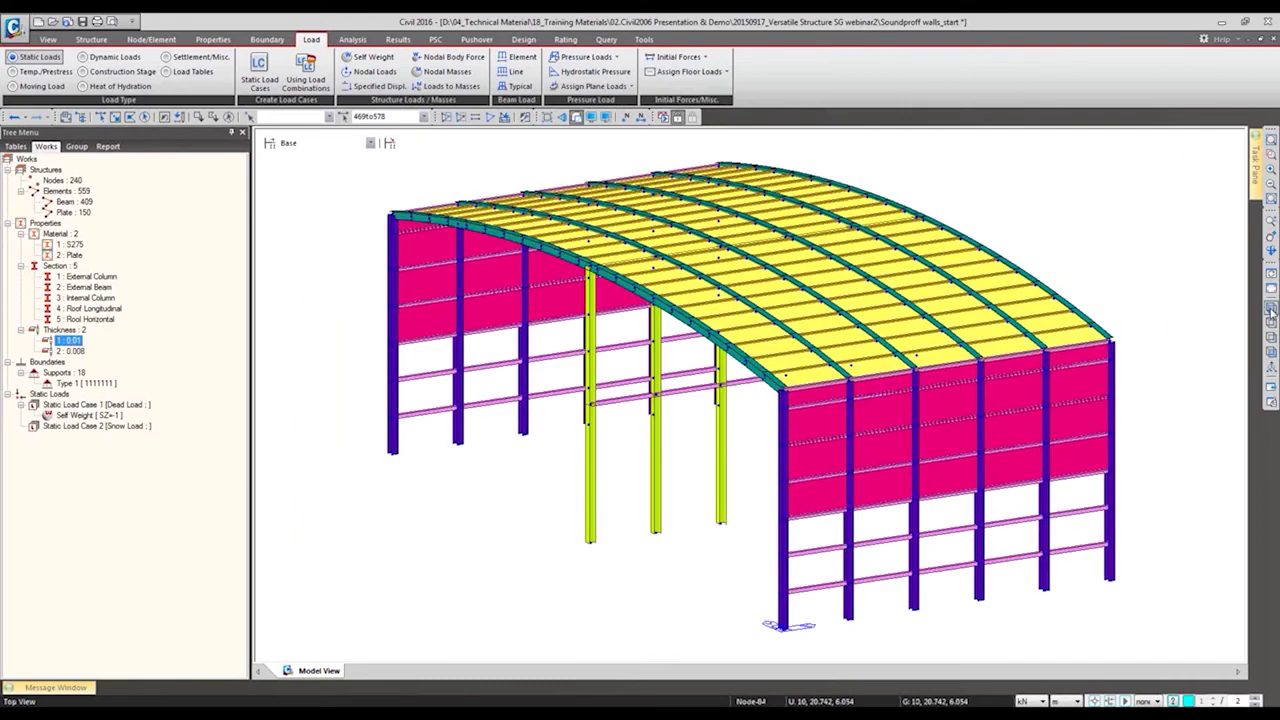
pyautogui.click(585, 57)
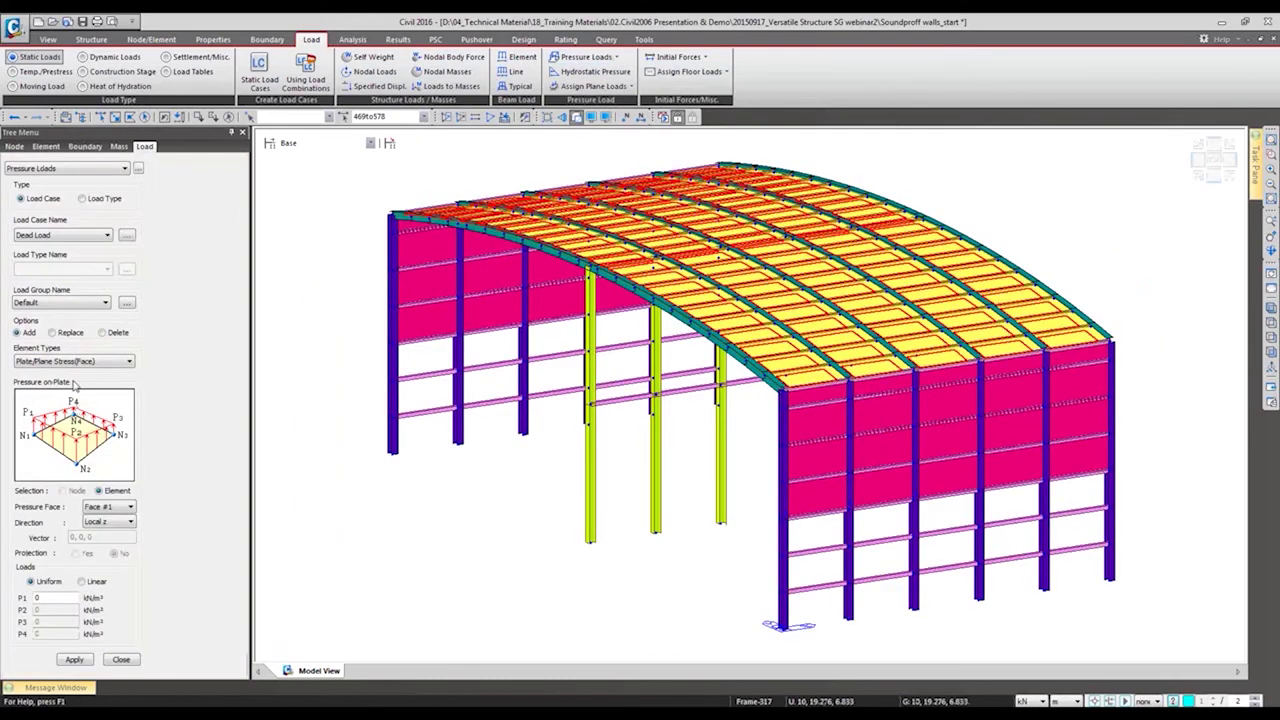
pyautogui.click(75, 234)
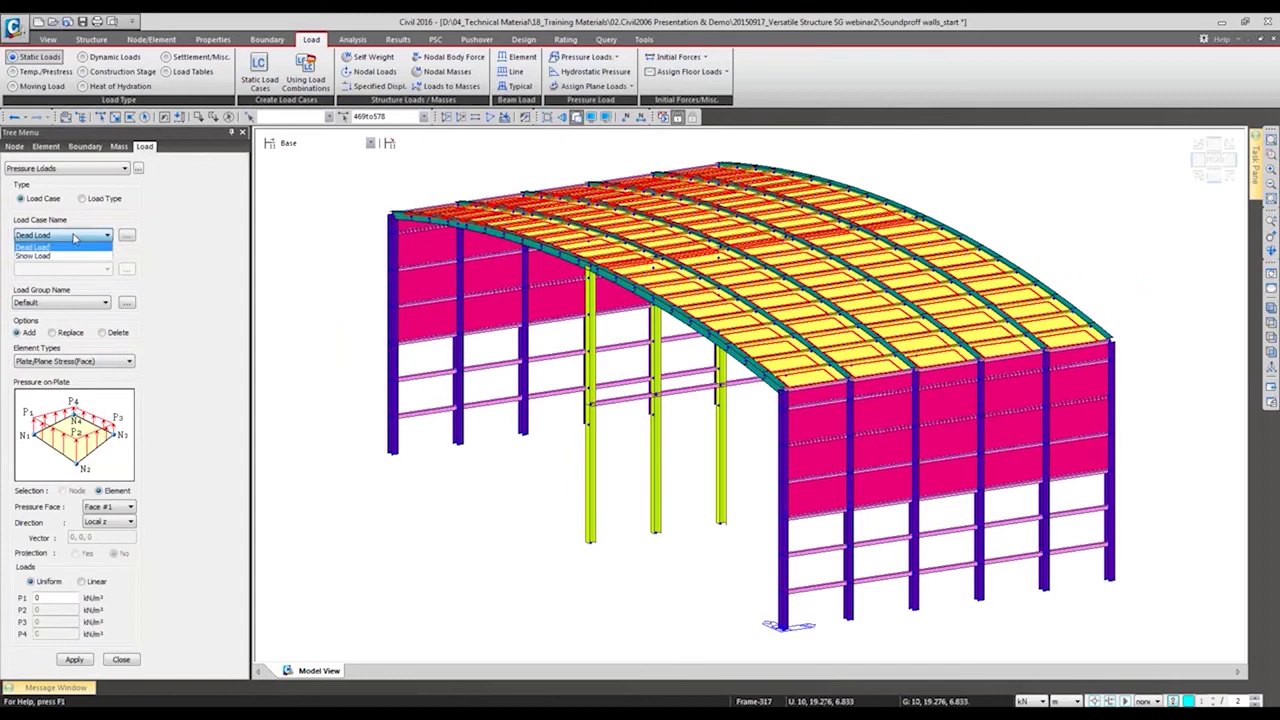
pyautogui.click(62, 255)
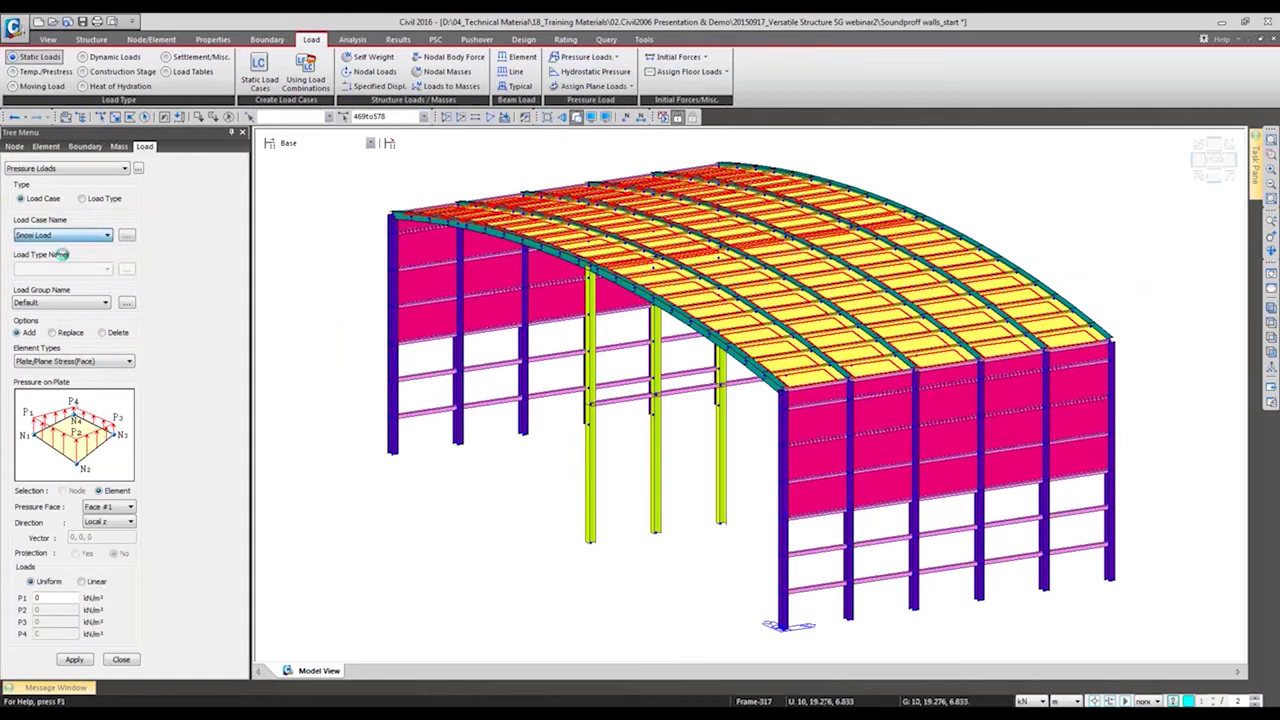
pyautogui.click(110, 522)
pyautogui.click(108, 578)
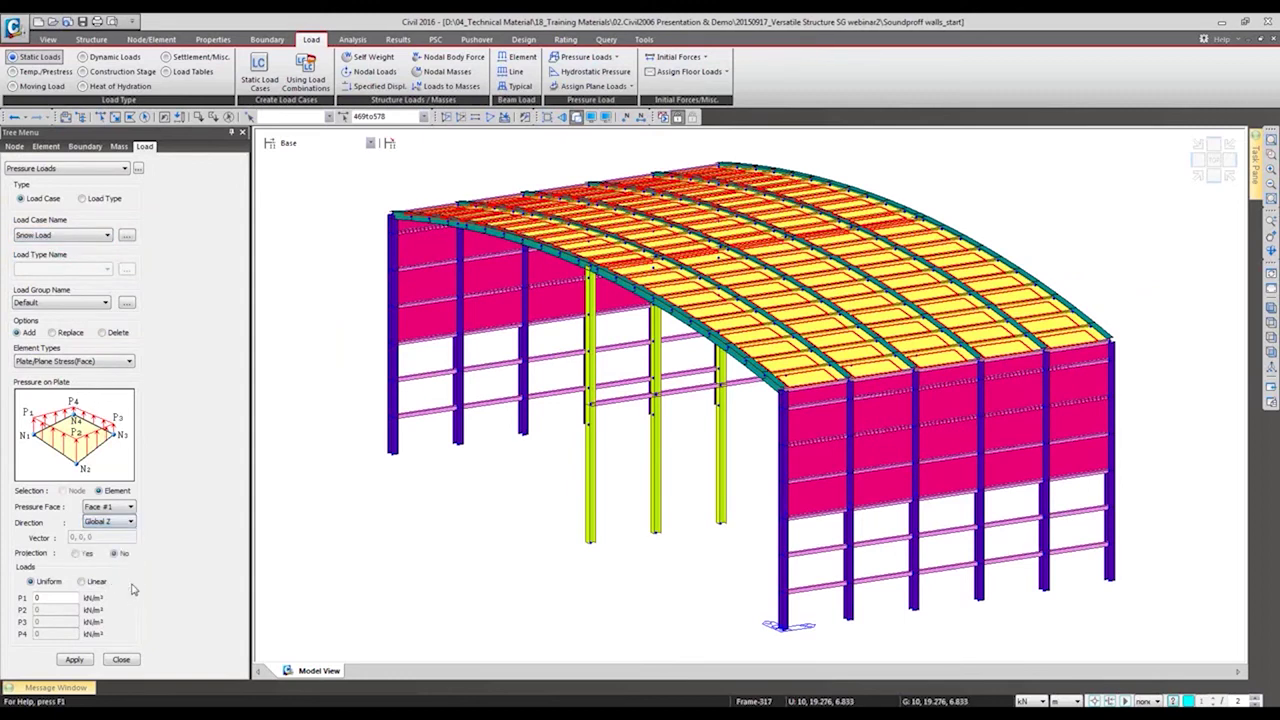
pyautogui.doubleClick(43, 597)
pyautogui.click(74, 660)
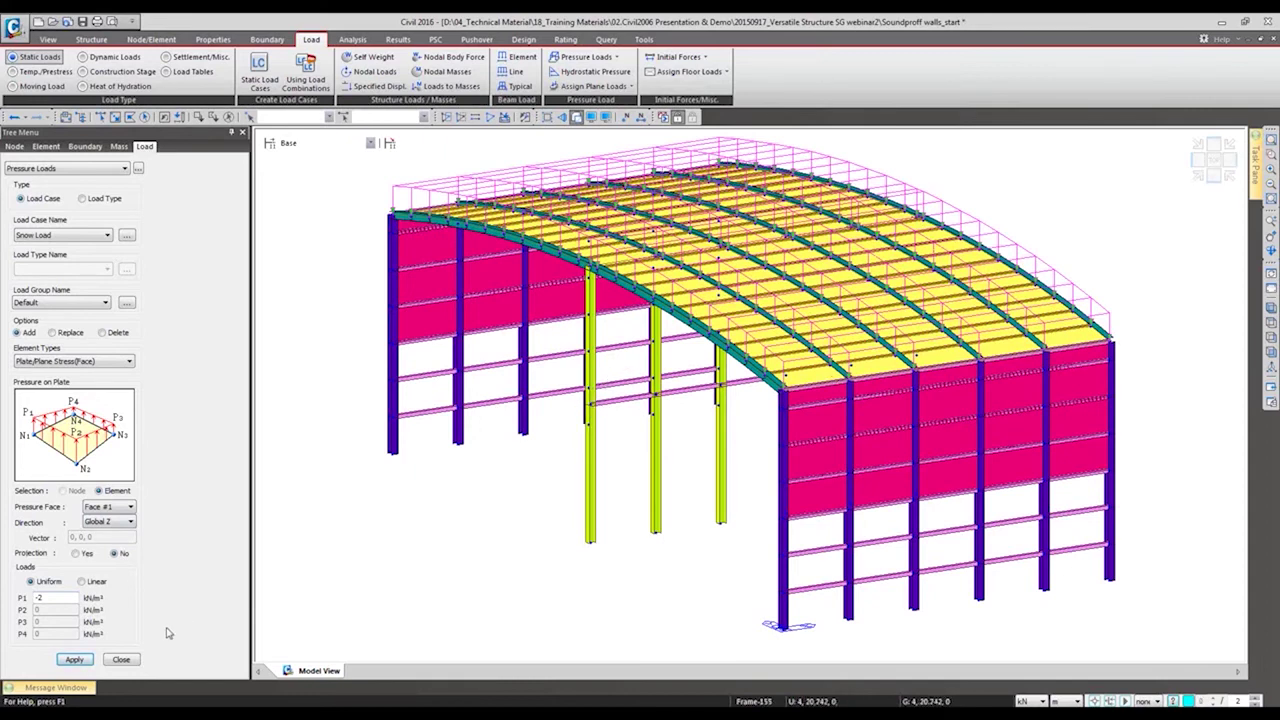
pyautogui.click(131, 660)
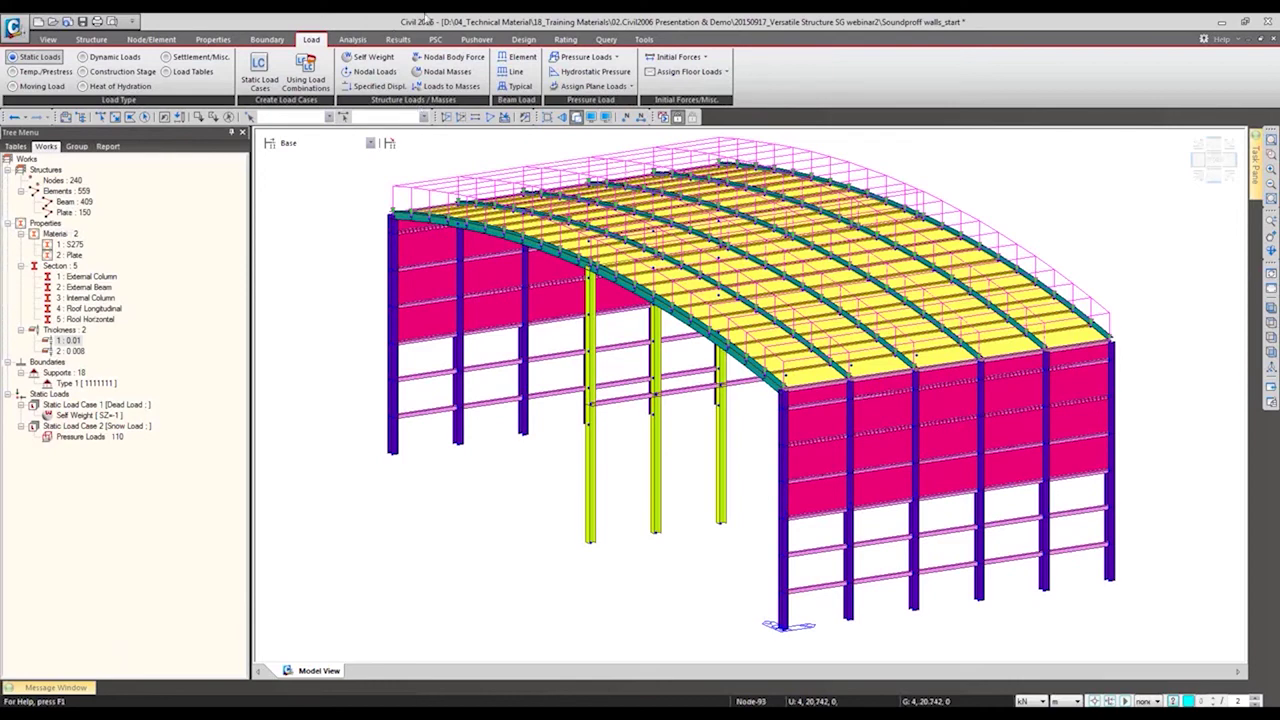
pyautogui.click(352, 40)
pyautogui.click(397, 40)
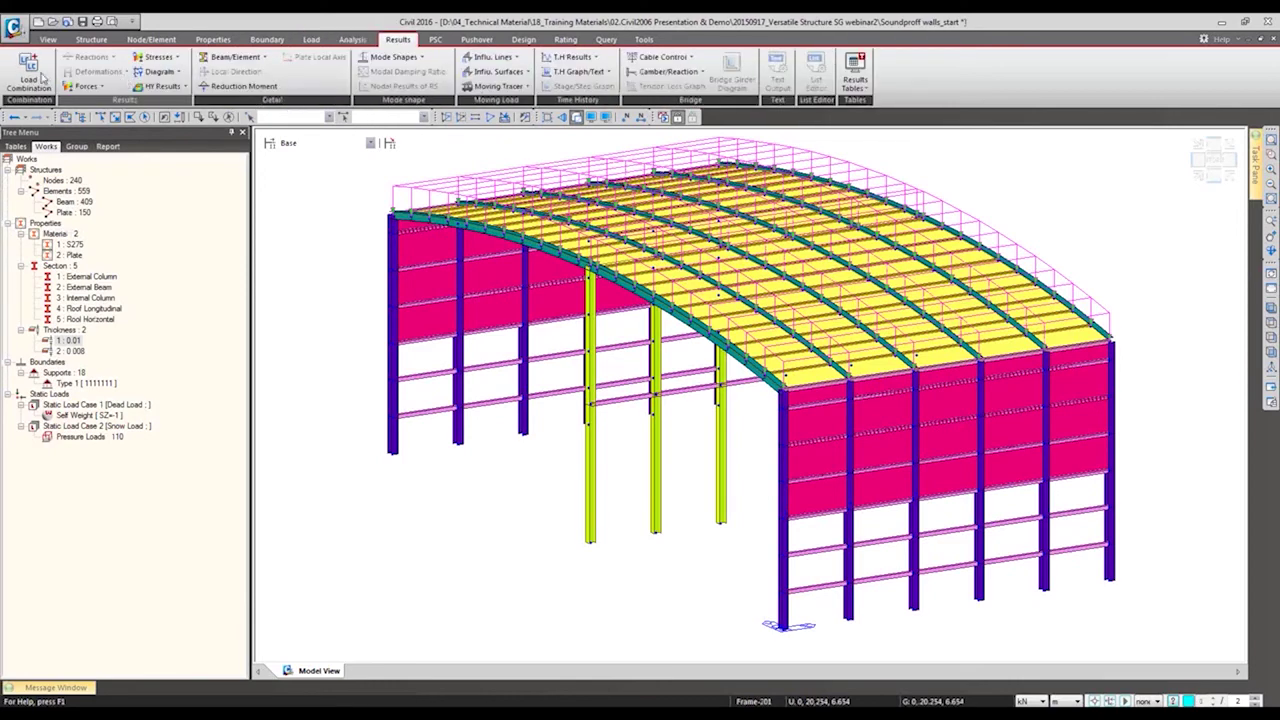
pyautogui.click(46, 79)
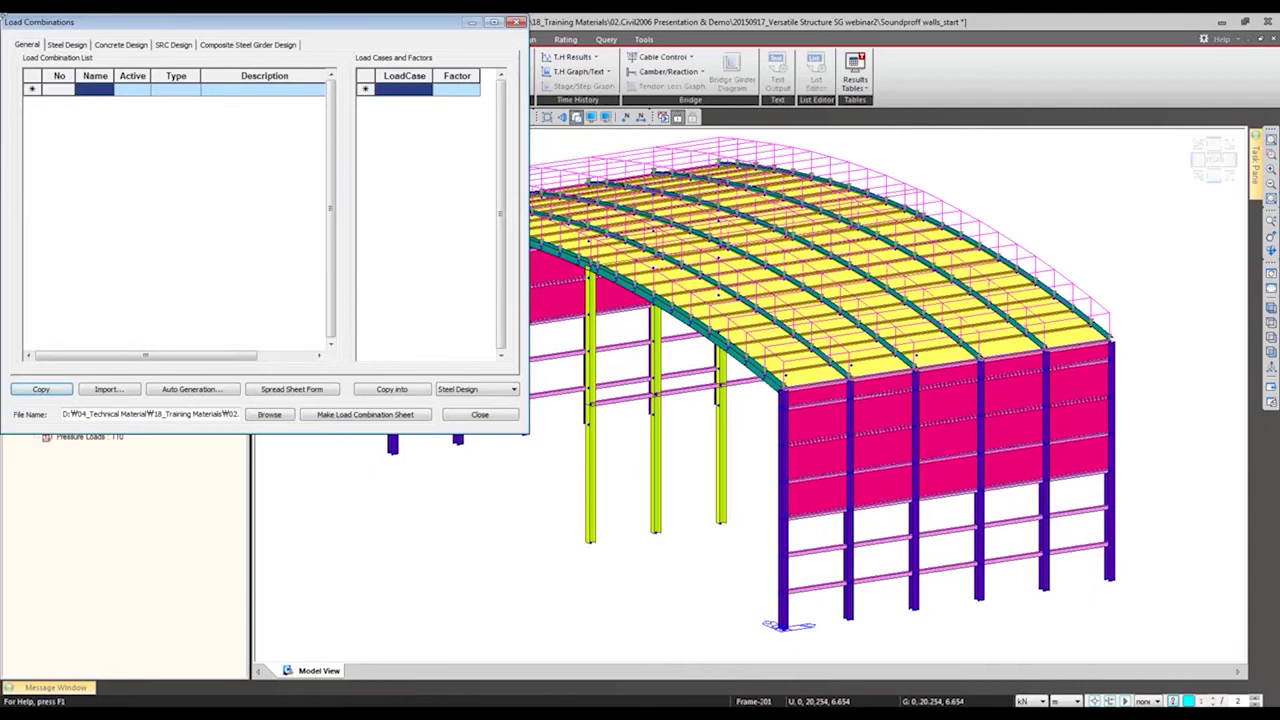
pyautogui.click(70, 47)
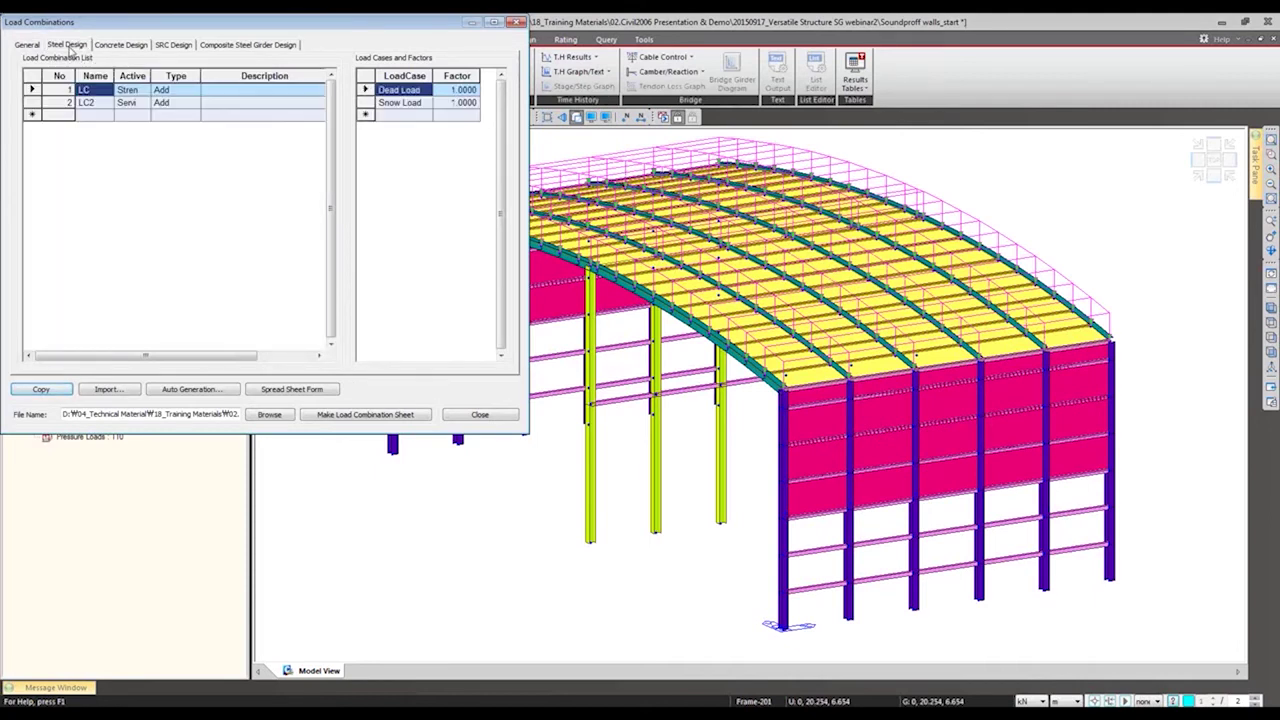
pyautogui.click(222, 90)
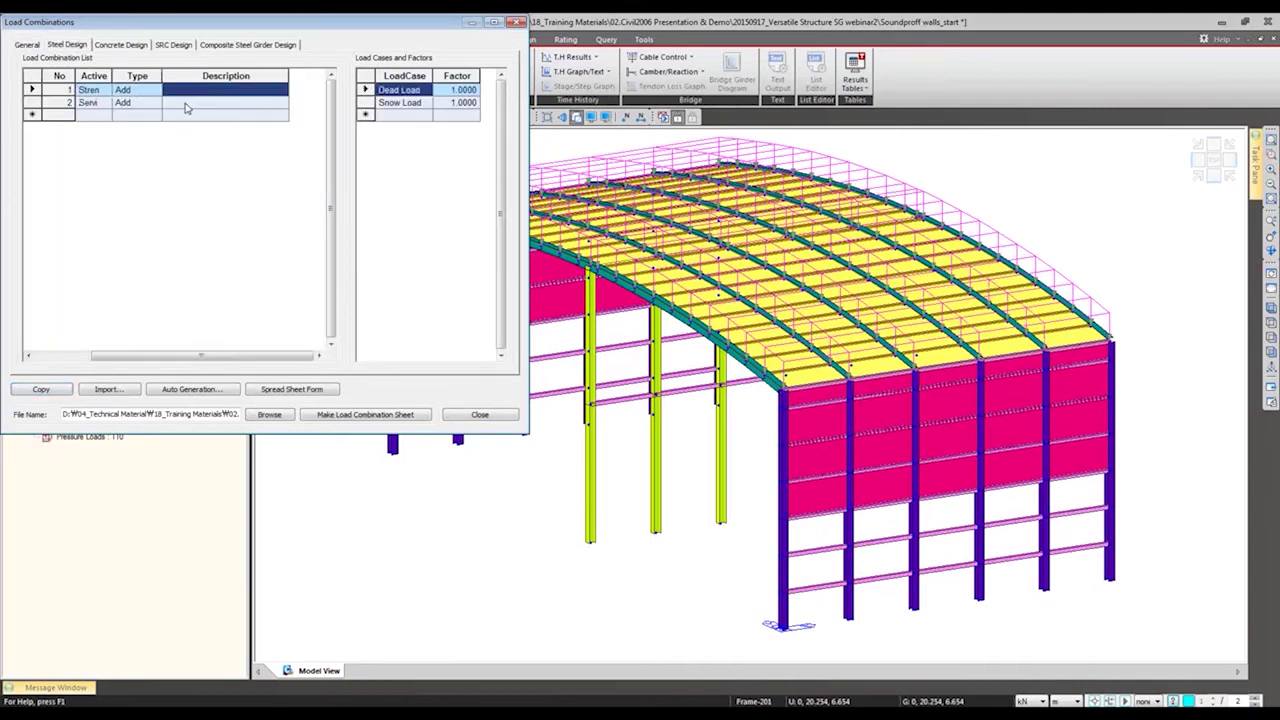
pyautogui.click(182, 104)
pyautogui.click(172, 92)
pyautogui.click(178, 104)
pyautogui.click(498, 416)
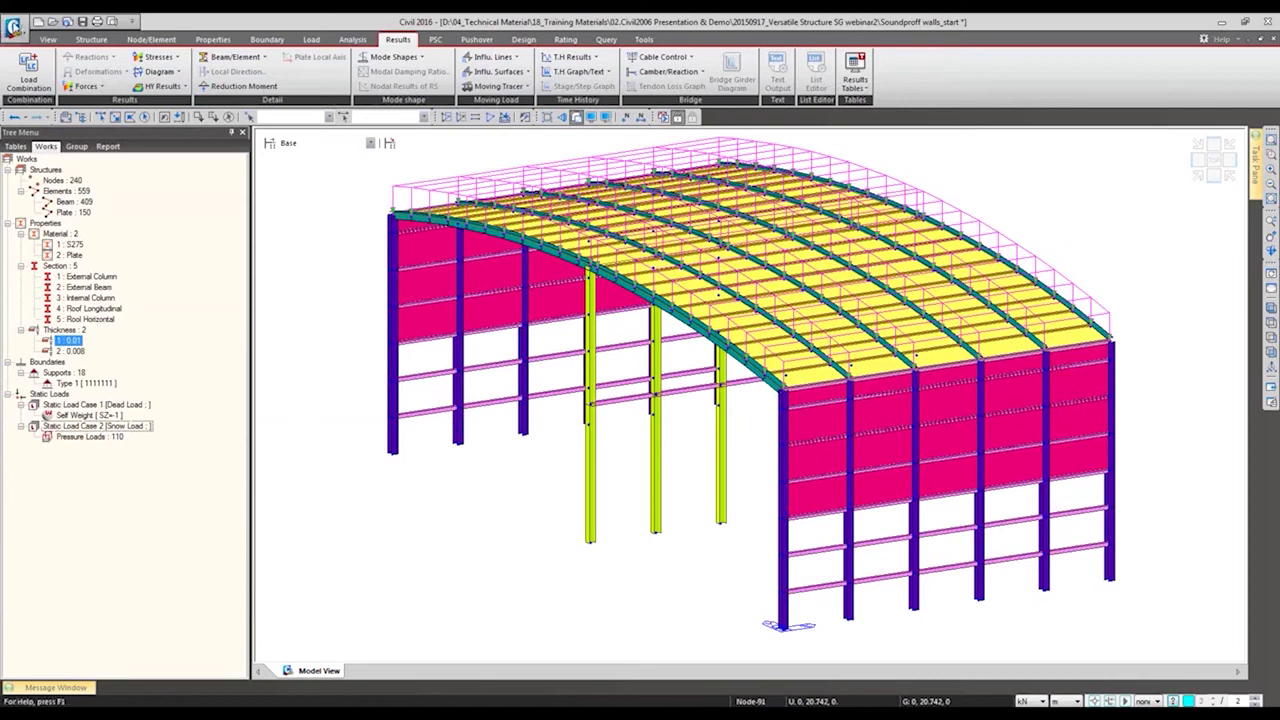
pyautogui.click(13, 29)
# - Save the model as 'Soundproff walls_1' and run the structural analysis
pyautogui.click(30, 131)
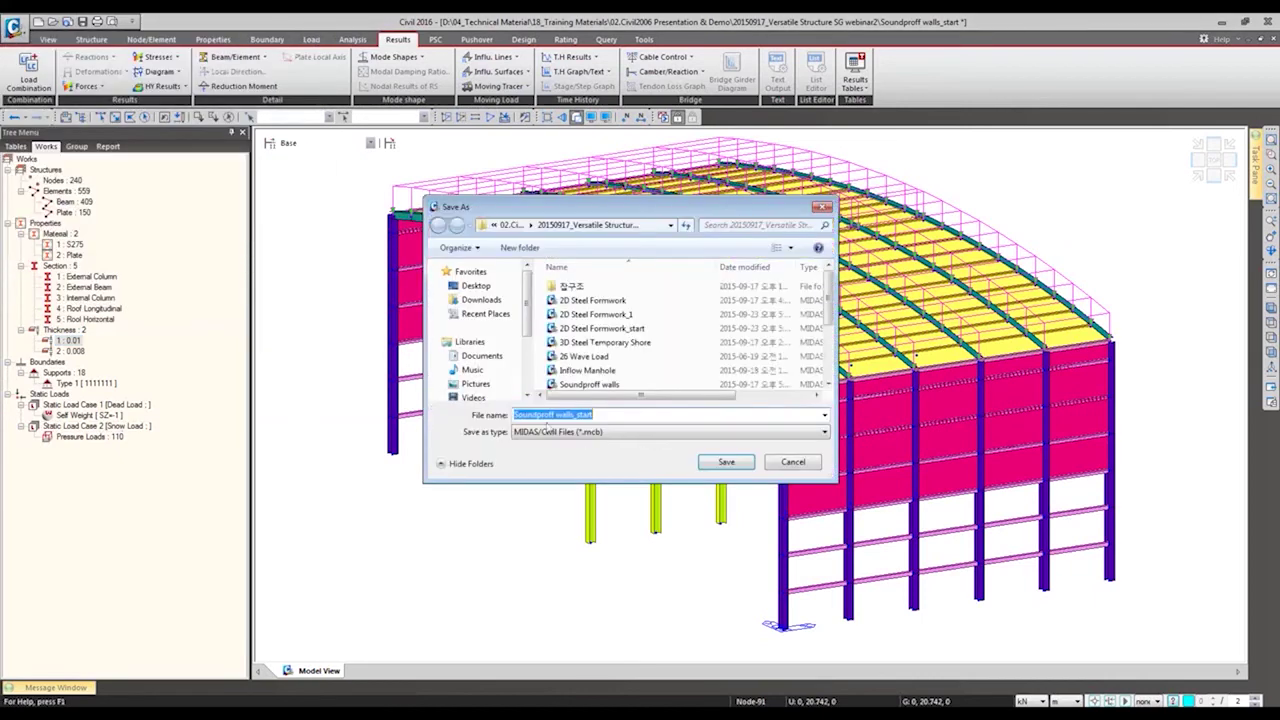
pyautogui.click(643, 414)
pyautogui.press('BackSpace')
pyautogui.press('BackSpace')
pyautogui.press('BackSpace')
pyautogui.press('BackSpace')
pyautogui.press('BackSpace')
pyautogui.write('2')
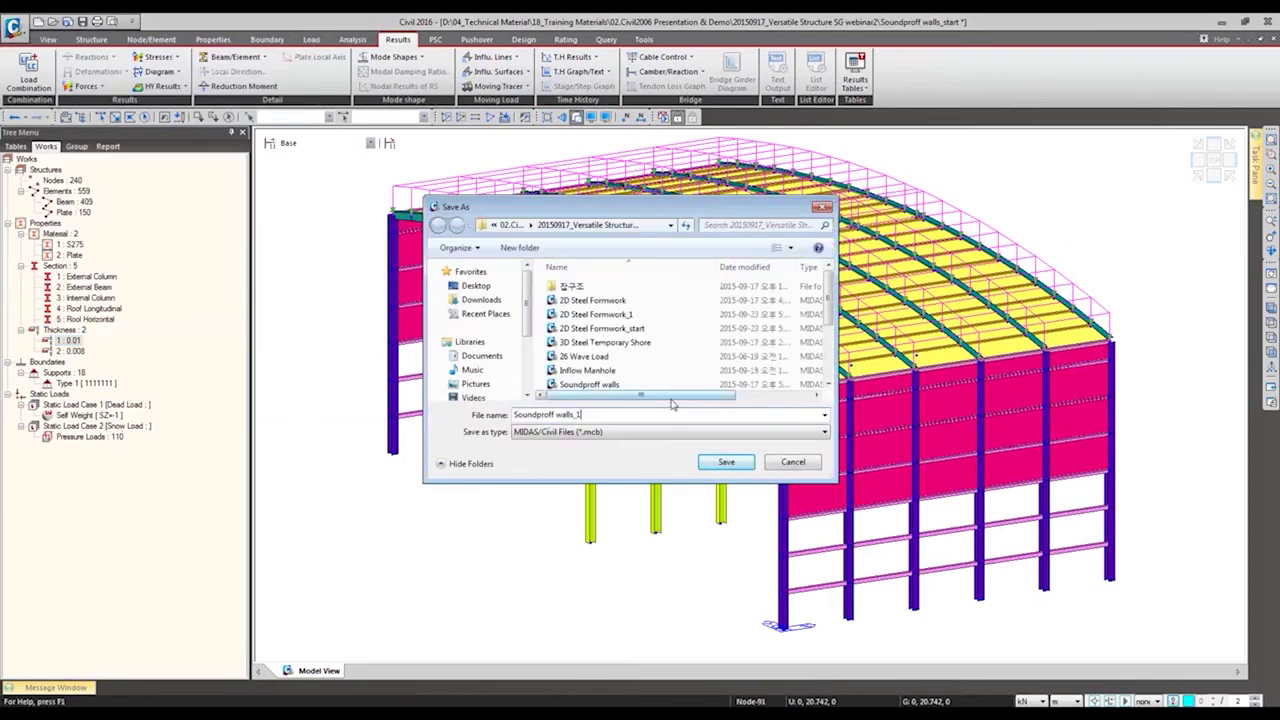
pyautogui.click(726, 461)
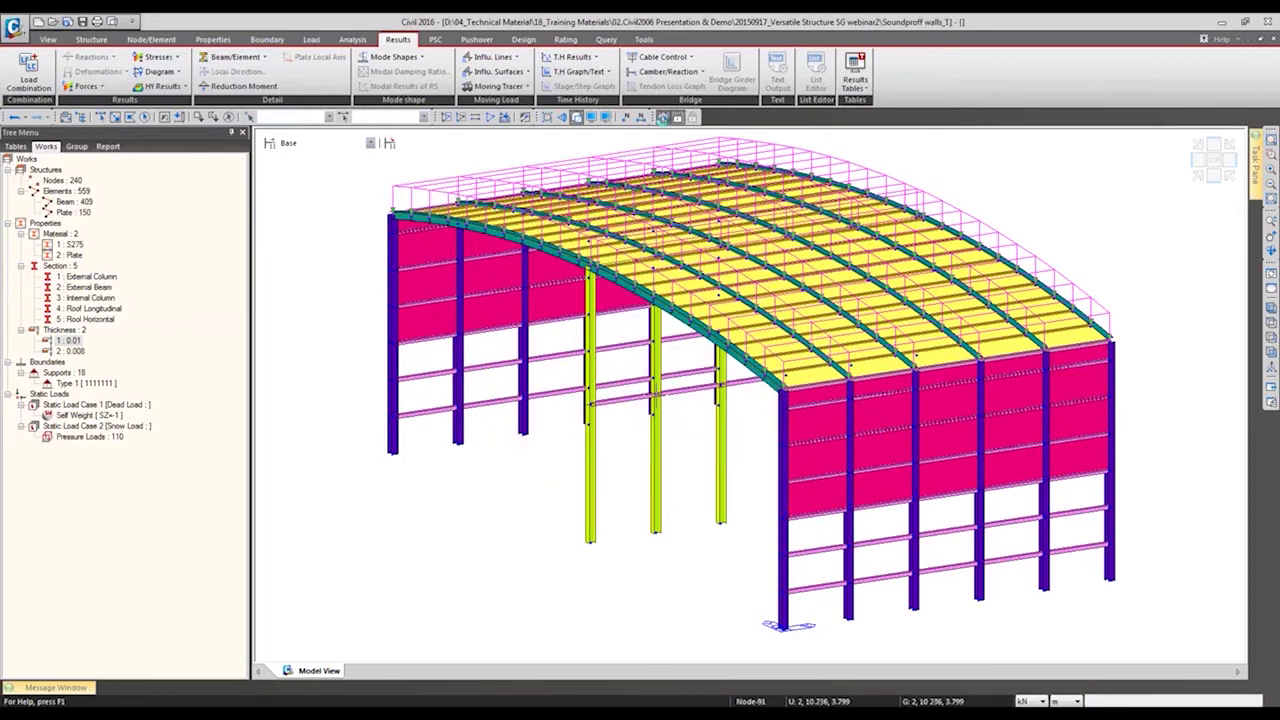
pyautogui.click(662, 117)
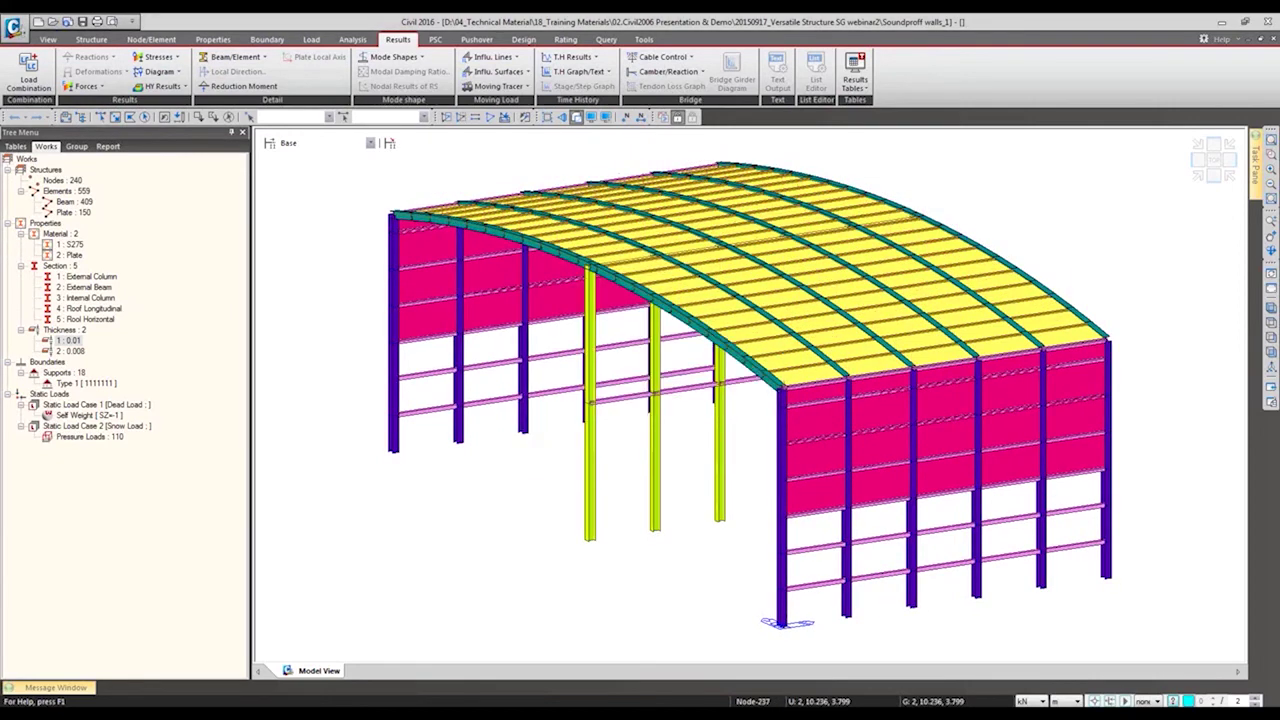
# - Show LC reaction forces with values and legend, peaking at 67.9 kN at node 101
pyautogui.rightClick(340, 188)
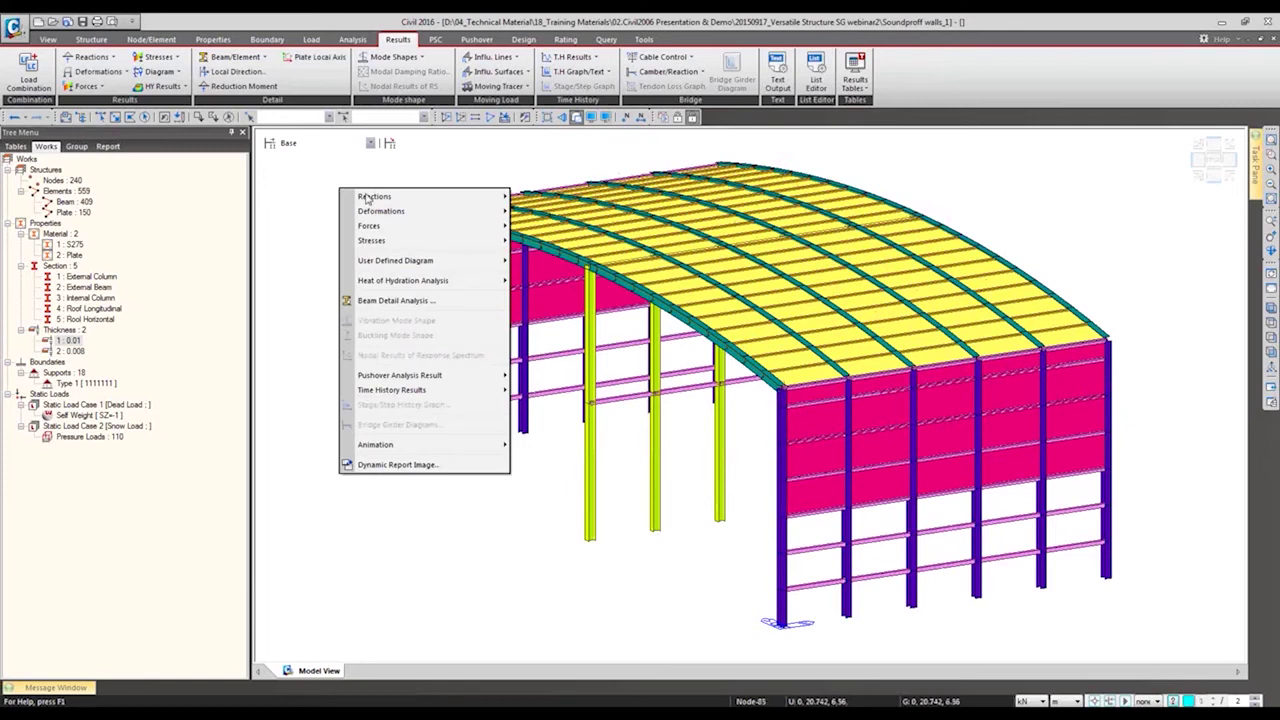
pyautogui.moveTo(372, 197)
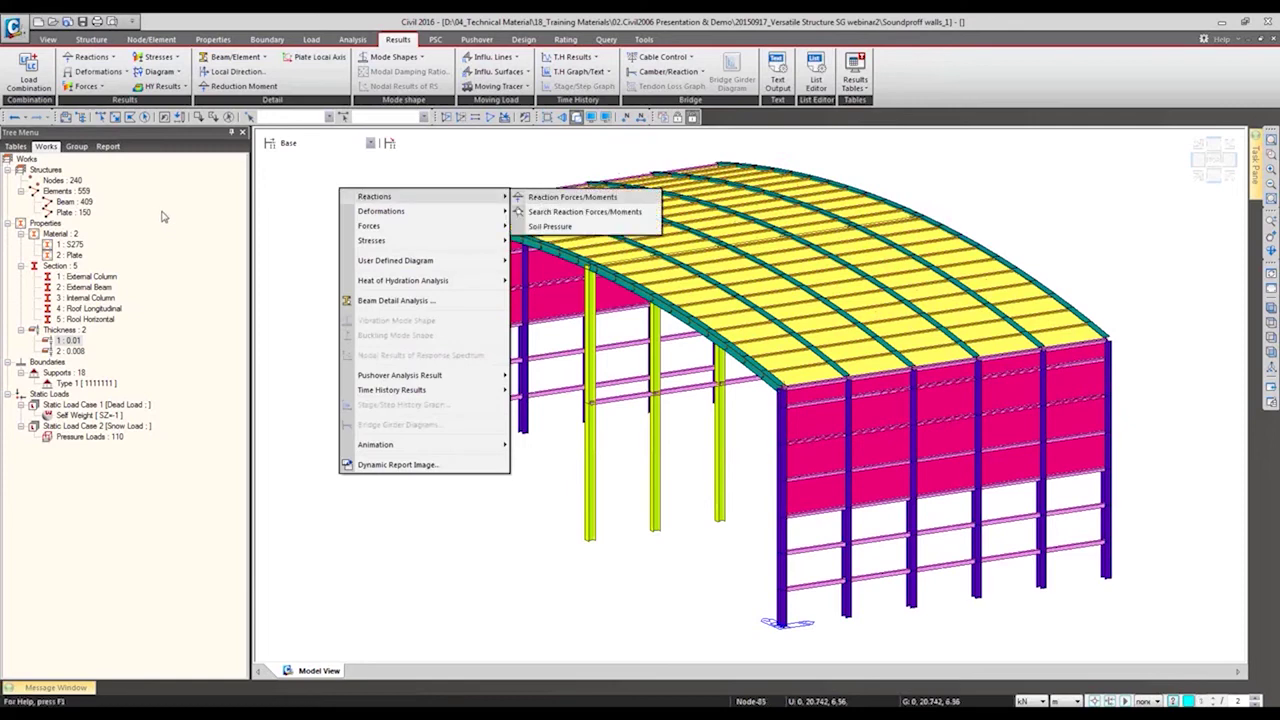
pyautogui.press('Return')
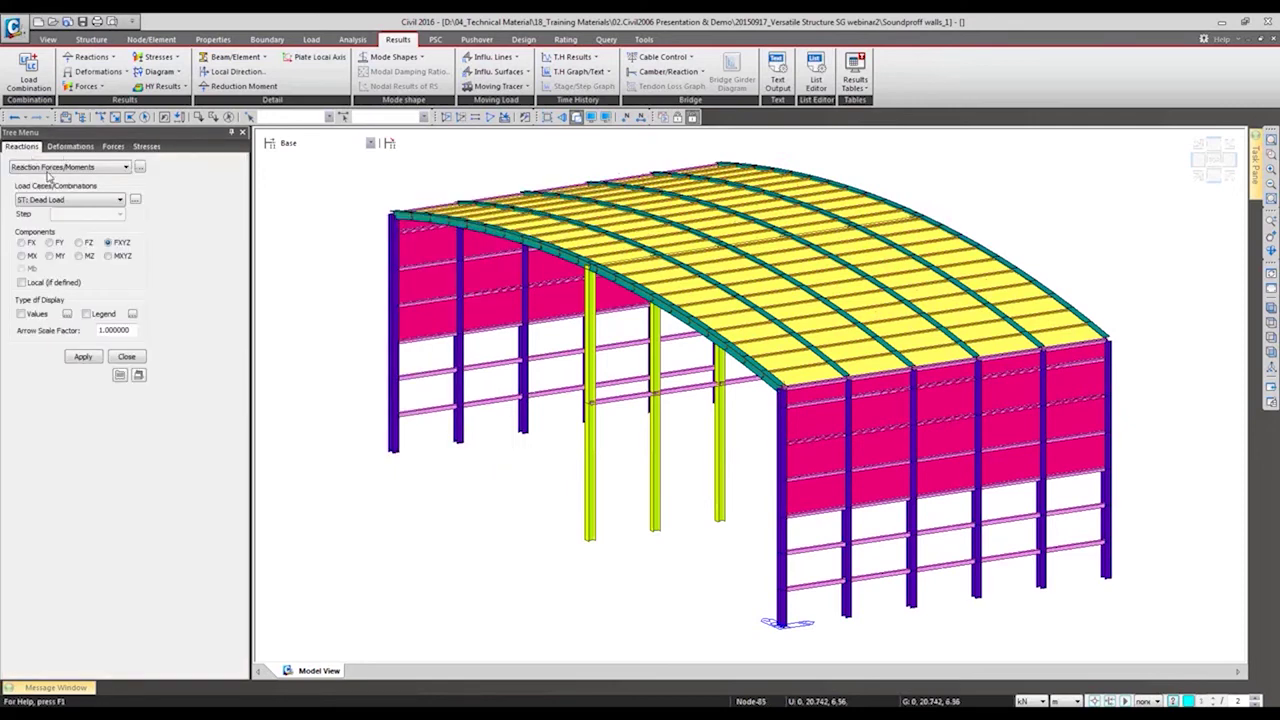
pyautogui.click(52, 202)
pyautogui.click(40, 233)
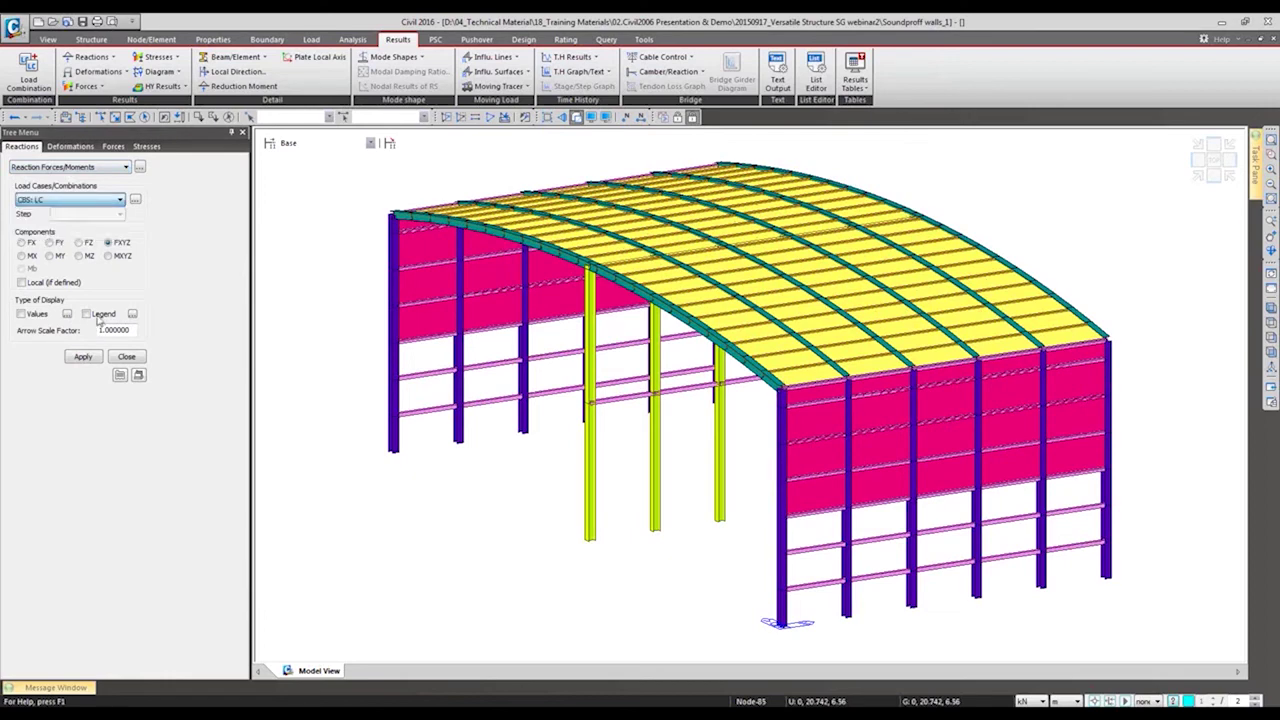
pyautogui.click(50, 317)
pyautogui.click(82, 357)
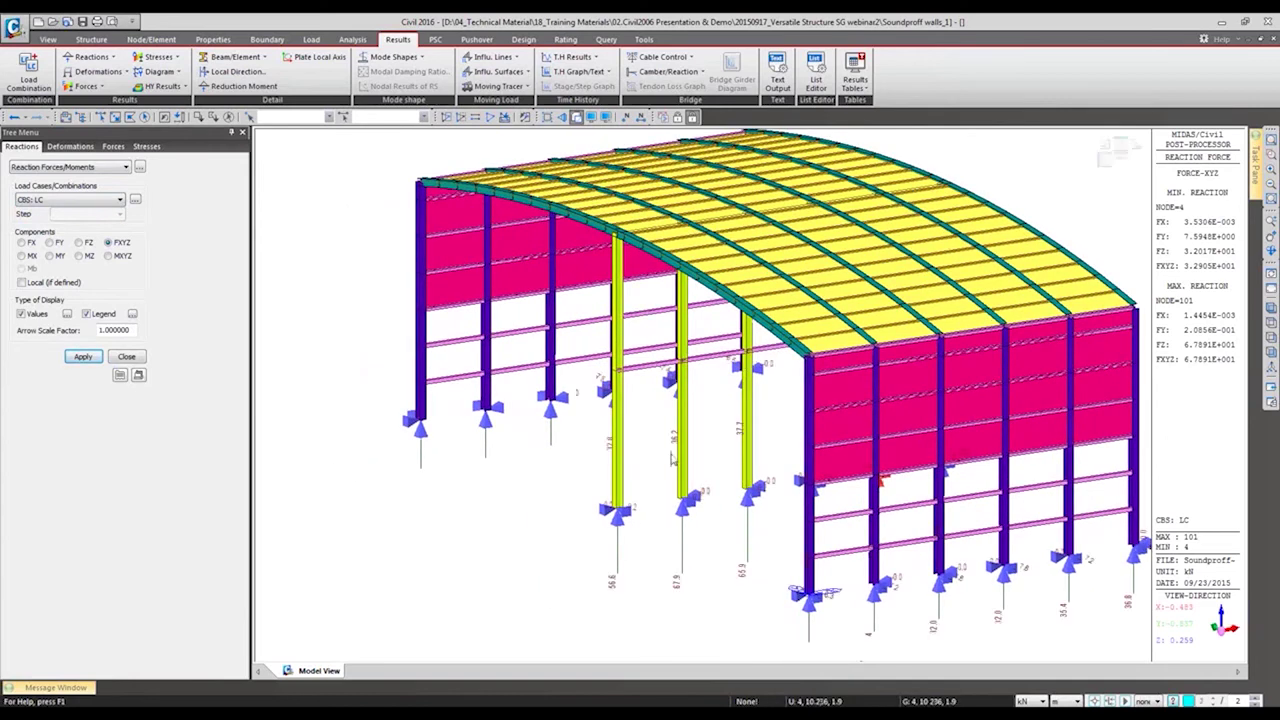
pyautogui.keyDown('ctrl'); pyautogui.moveTo(672, 452); pyautogui.dragTo(723, 443, button='middle'); pyautogui.keyUp('ctrl')
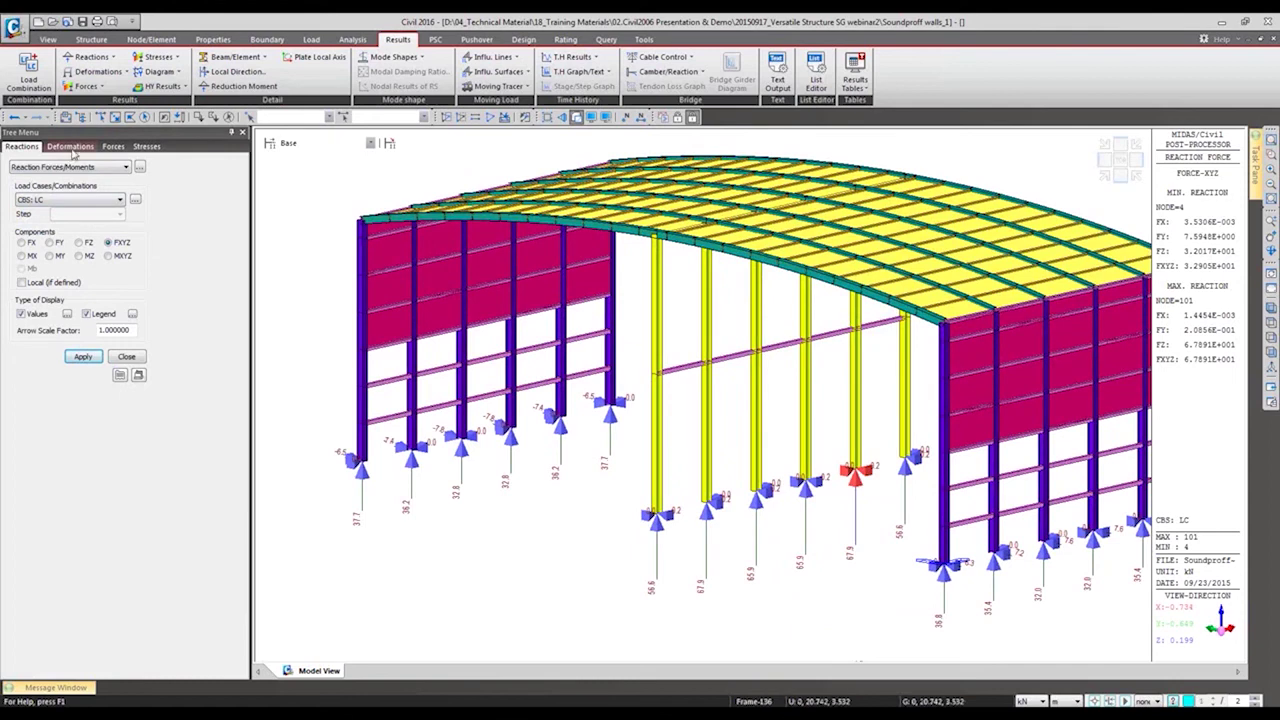
# - Show the LC deformed shape, then a displacement contour peaking at 2.62184e-002 m
pyautogui.click(78, 147)
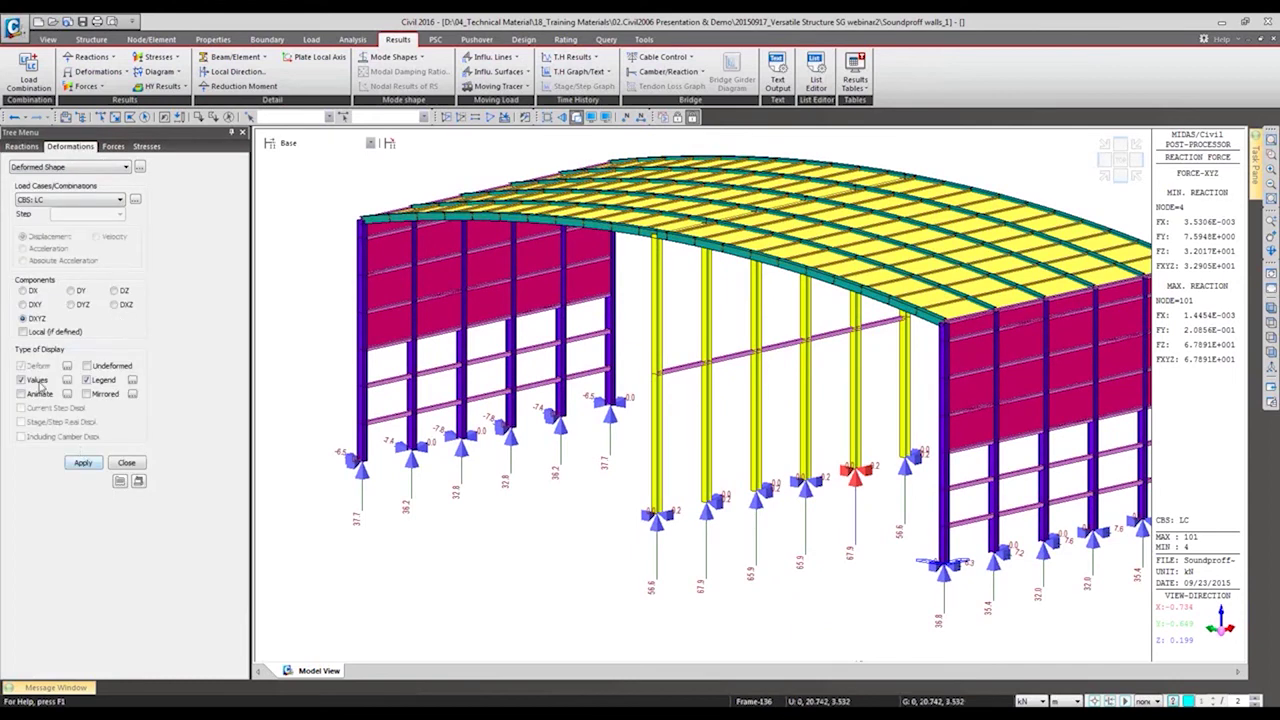
pyautogui.click(83, 463)
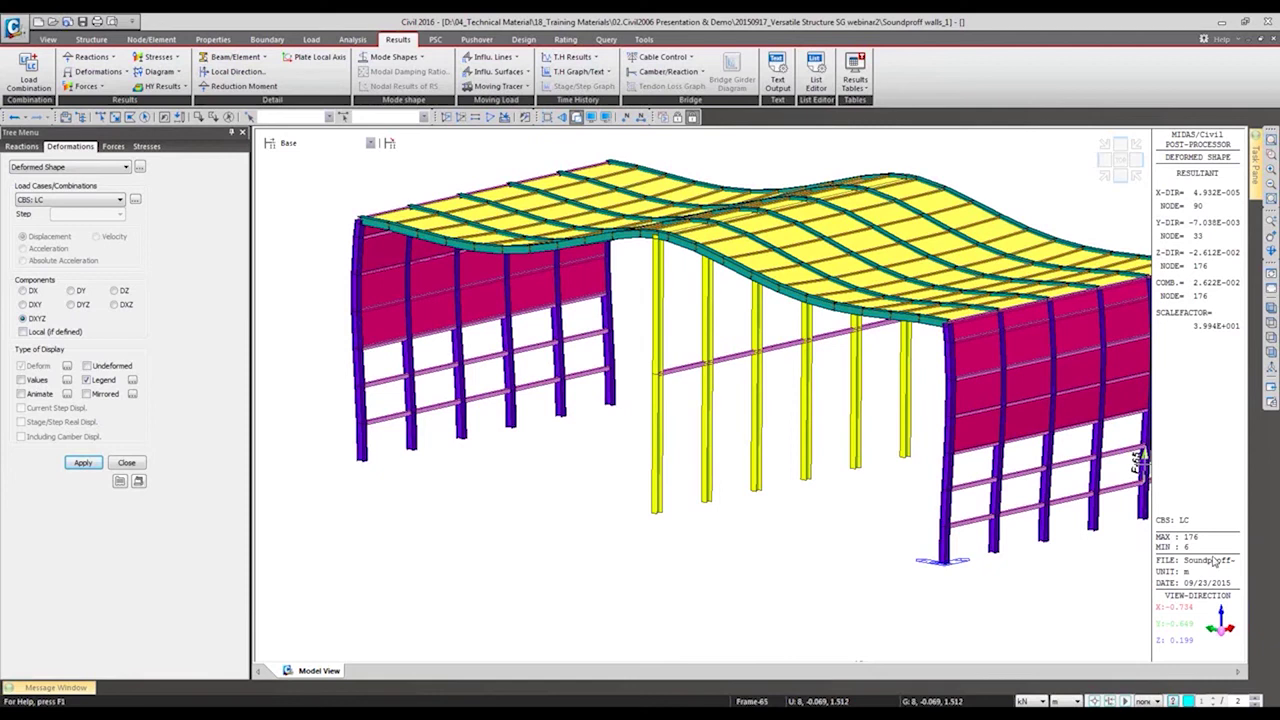
pyautogui.click(68, 168)
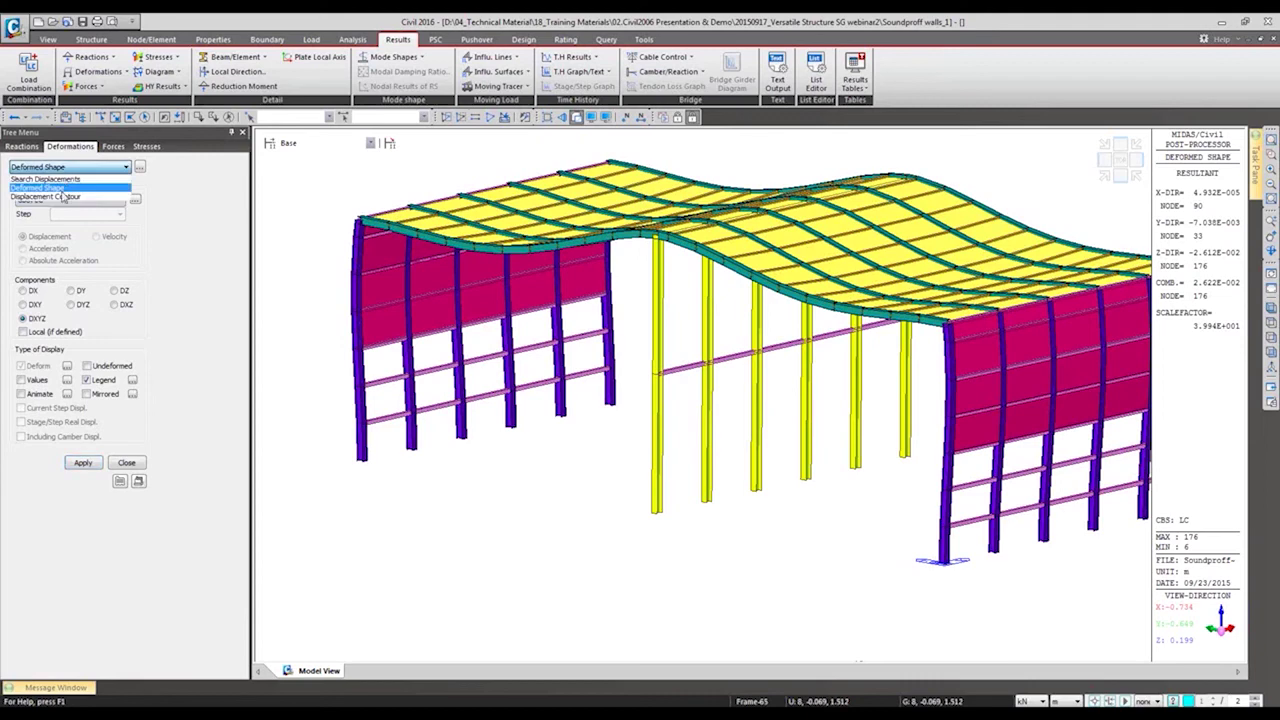
pyautogui.click(63, 193)
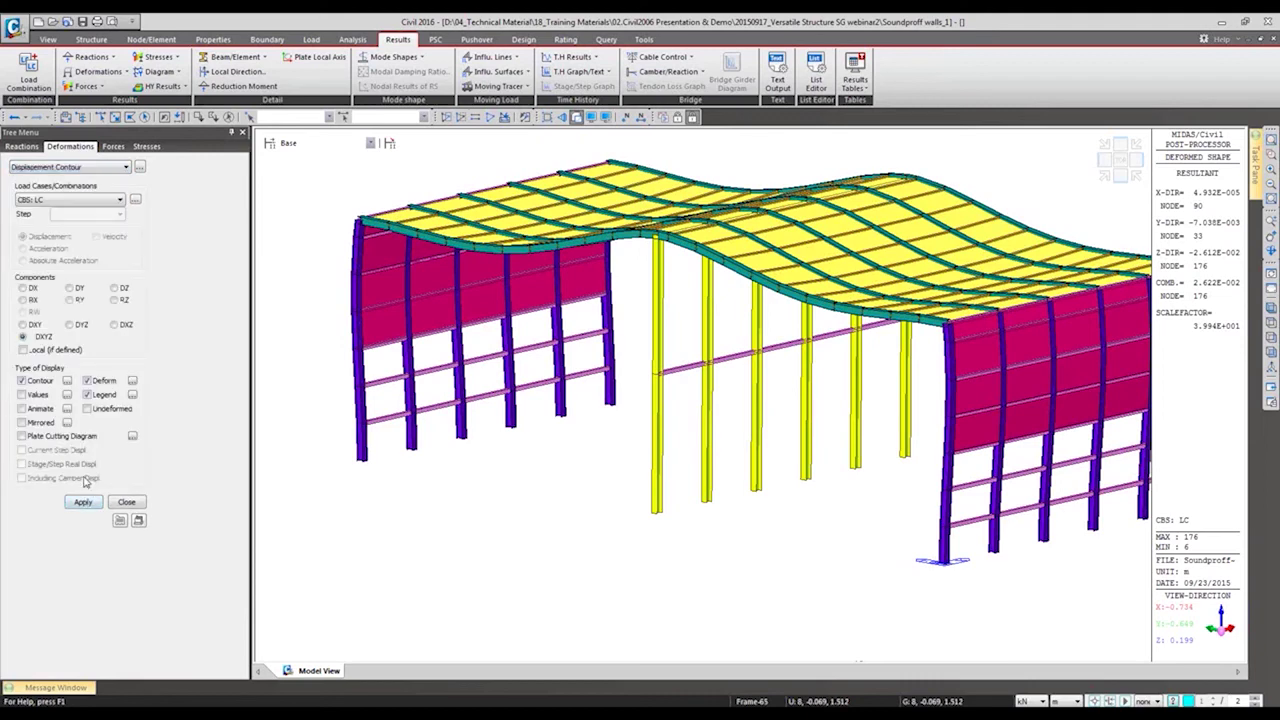
pyautogui.click(82, 501)
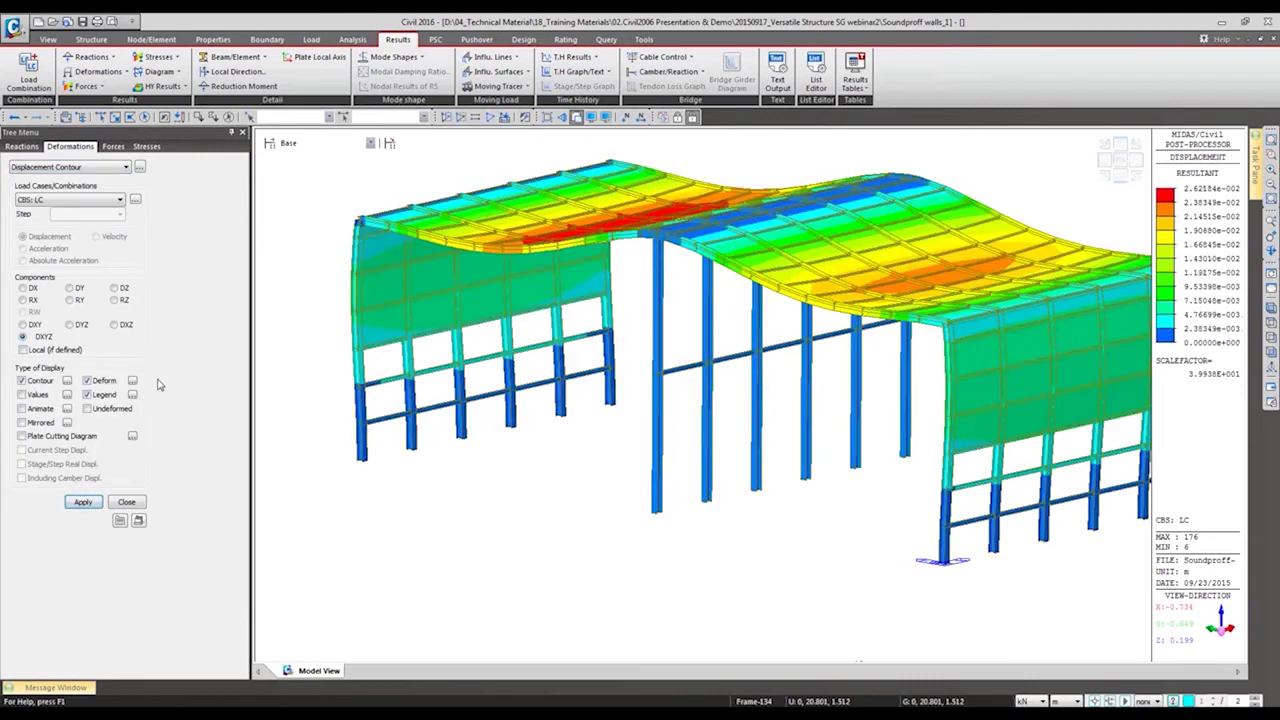
pyautogui.moveTo(737, 346); pyautogui.dragTo(791, 387, button='middle')
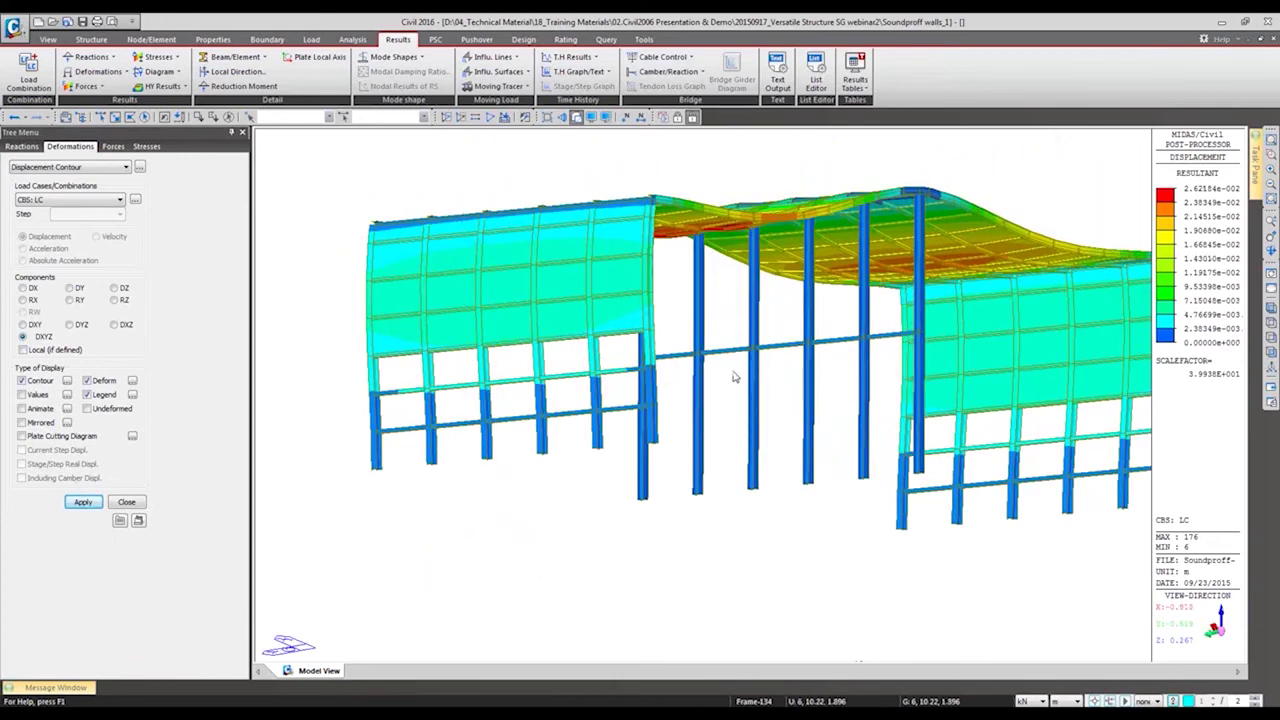
pyautogui.click(113, 146)
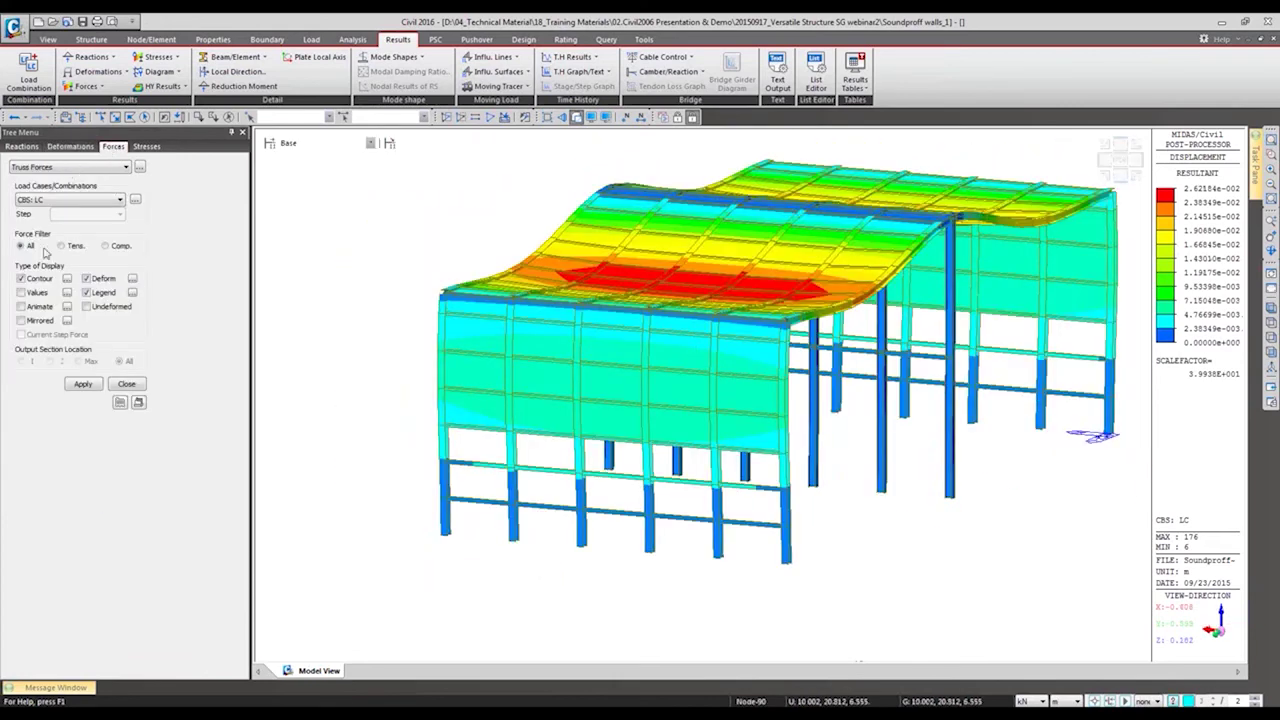
# - Display the axial Fx beam force diagram with solid fill
pyautogui.click(15, 170)
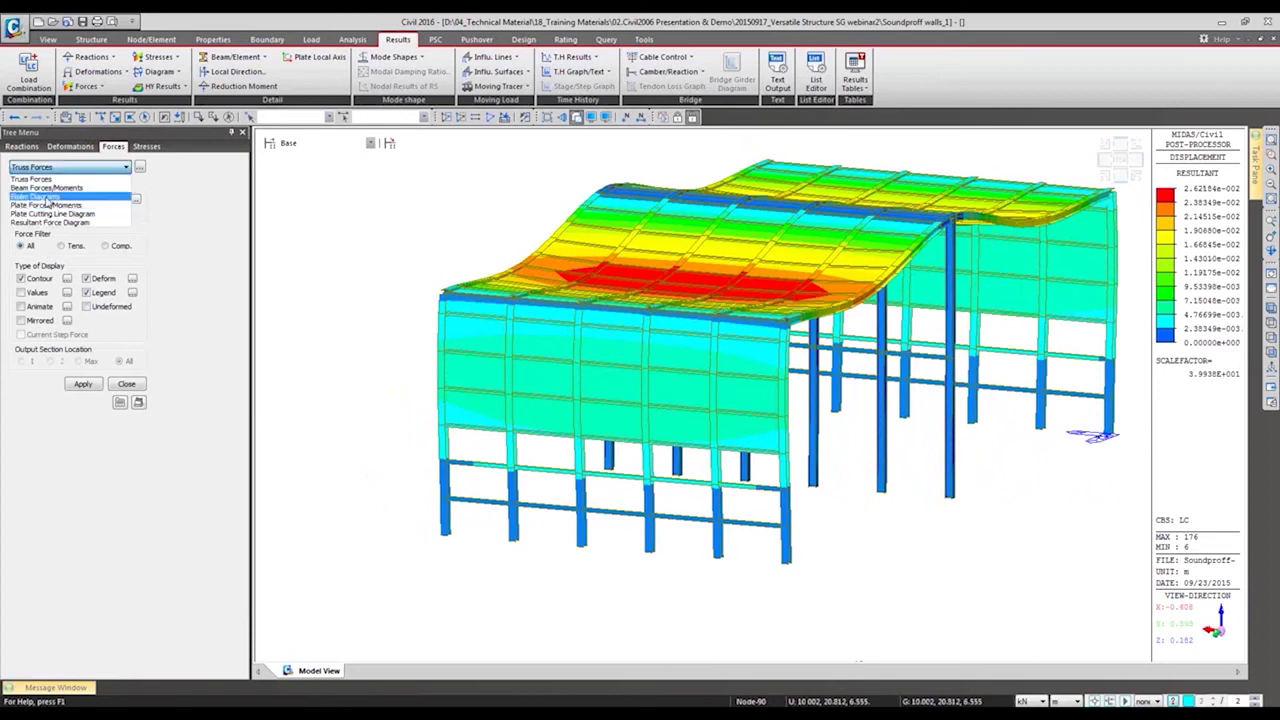
pyautogui.click(30, 213)
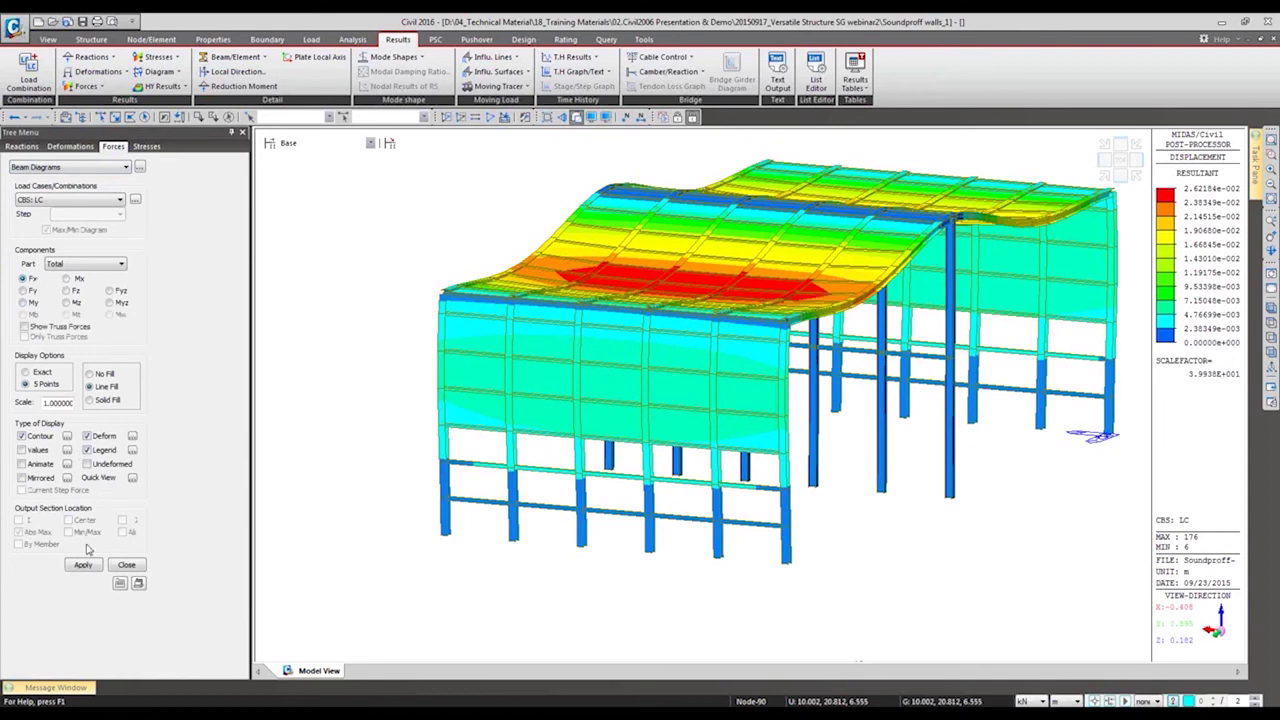
pyautogui.click(83, 565)
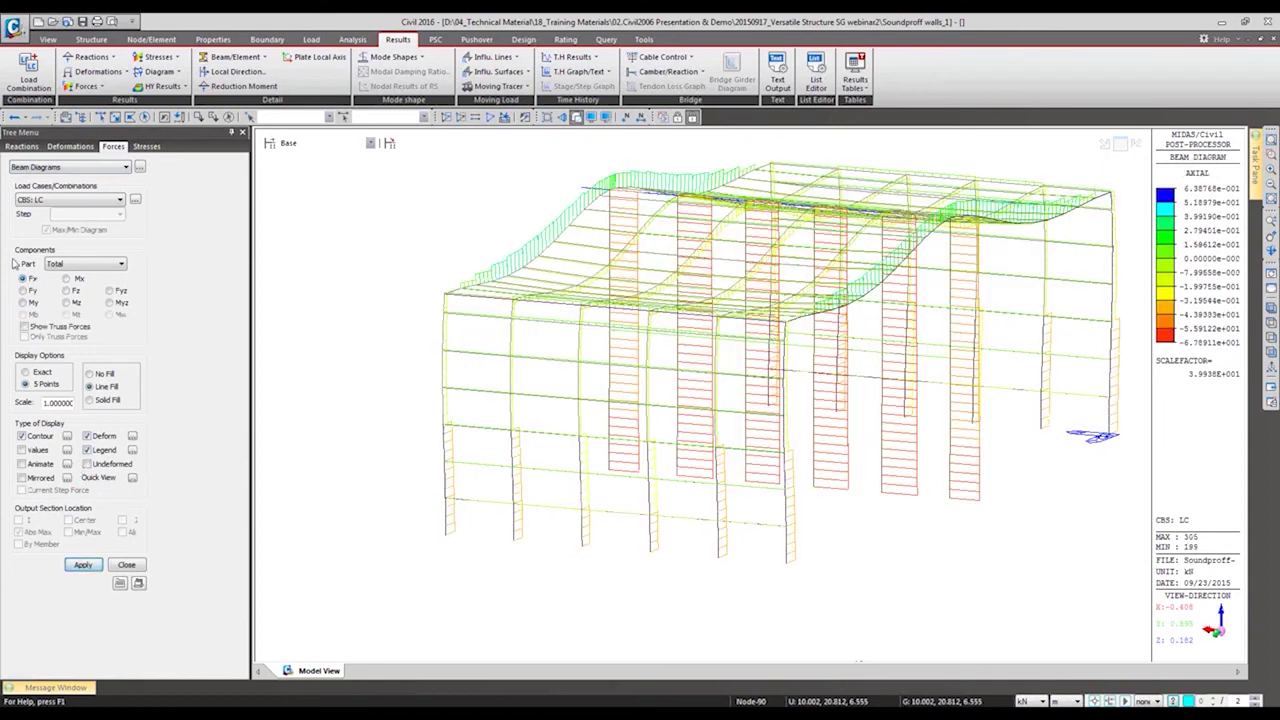
pyautogui.click(80, 170)
pyautogui.click(80, 172)
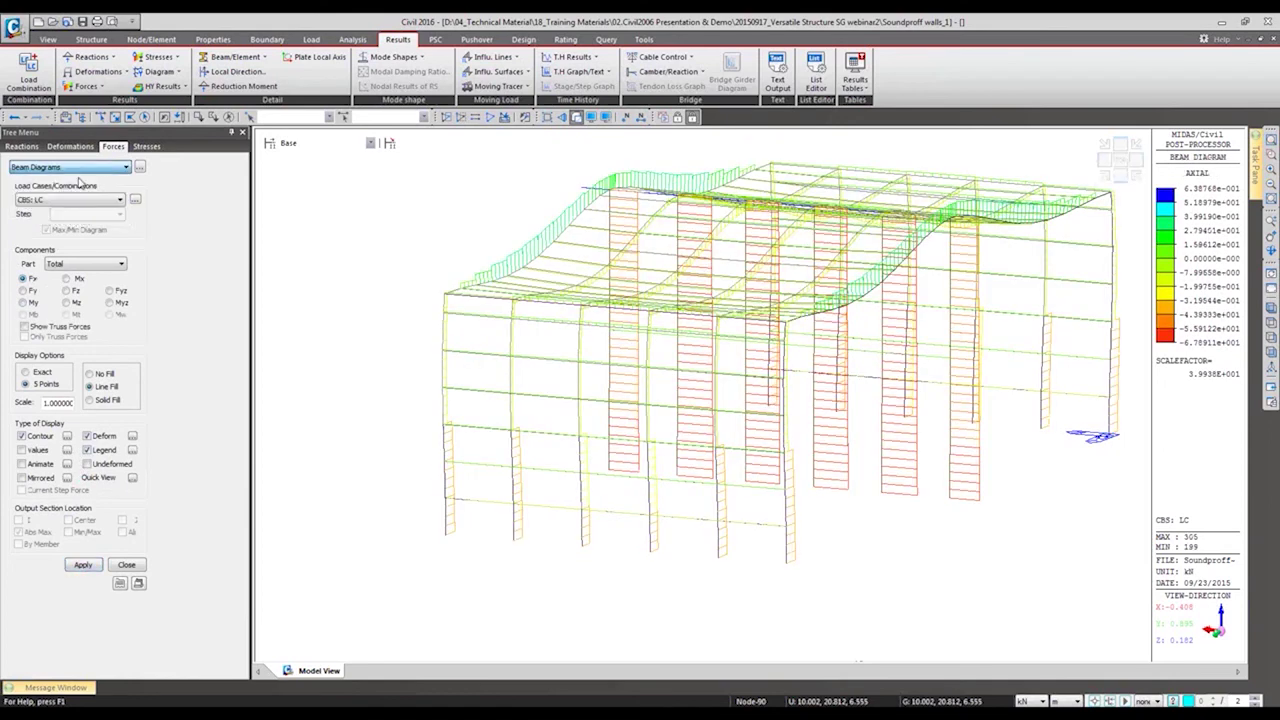
pyautogui.click(99, 401)
pyautogui.click(83, 565)
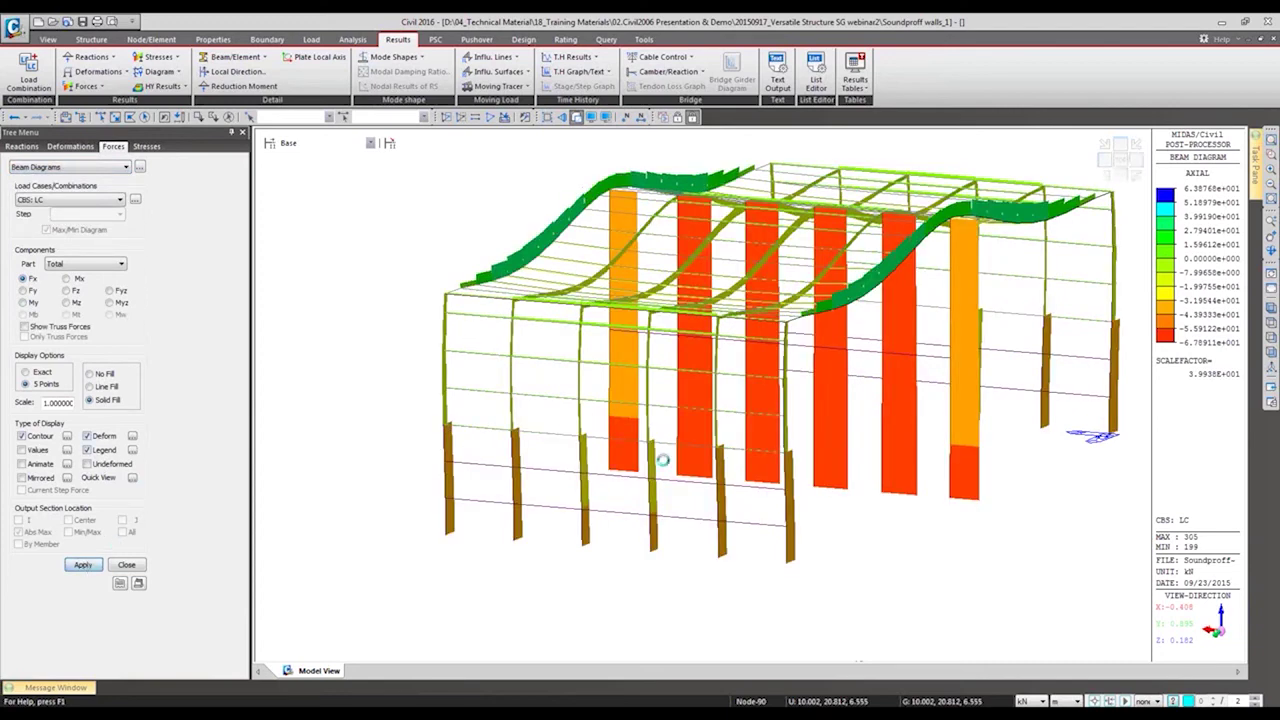
# - Switch the beam diagram to the My bending moment
pyautogui.keyDown('ctrl'); pyautogui.moveTo(714, 368); pyautogui.dragTo(583, 365, button='middle'); pyautogui.keyUp('ctrl')
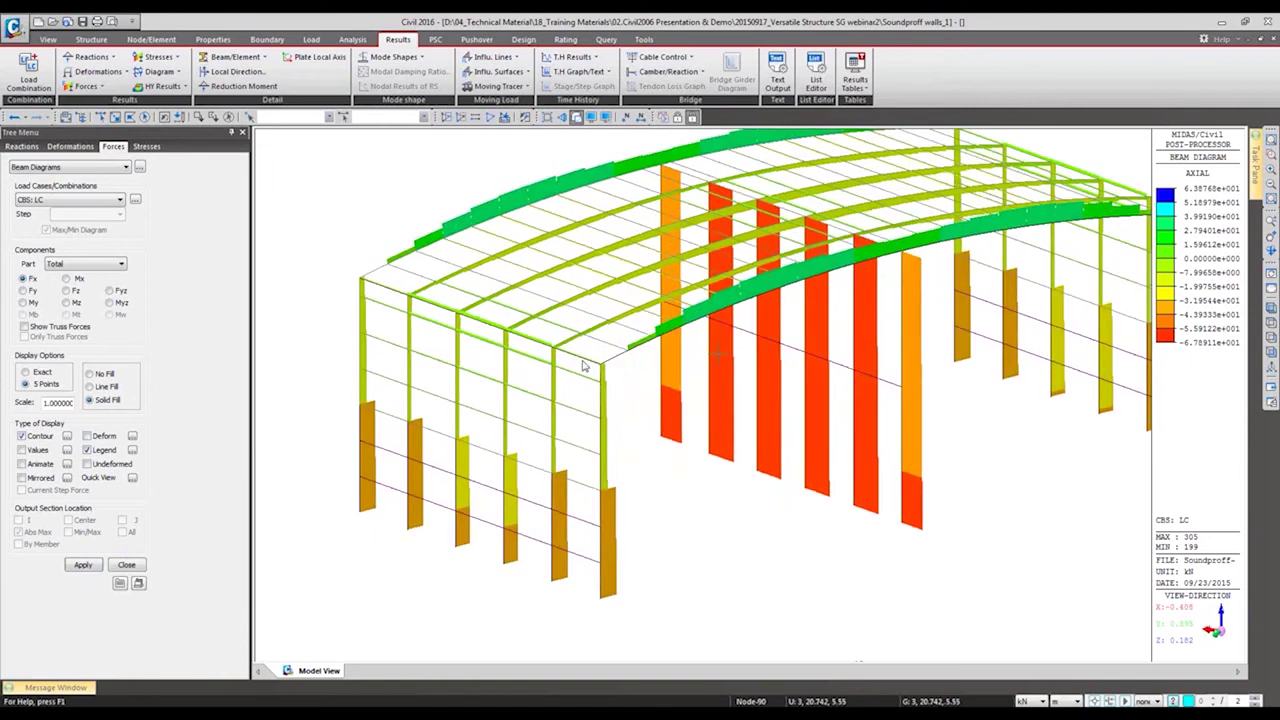
pyautogui.click(32, 303)
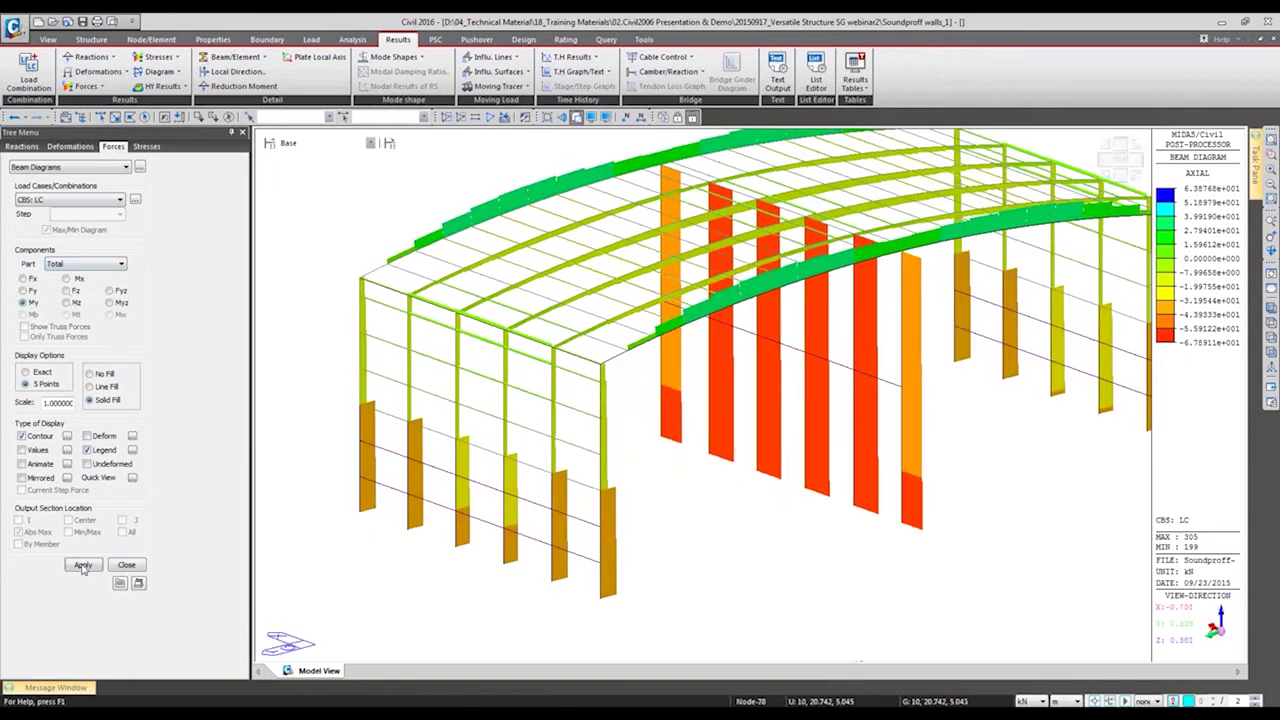
pyautogui.click(83, 565)
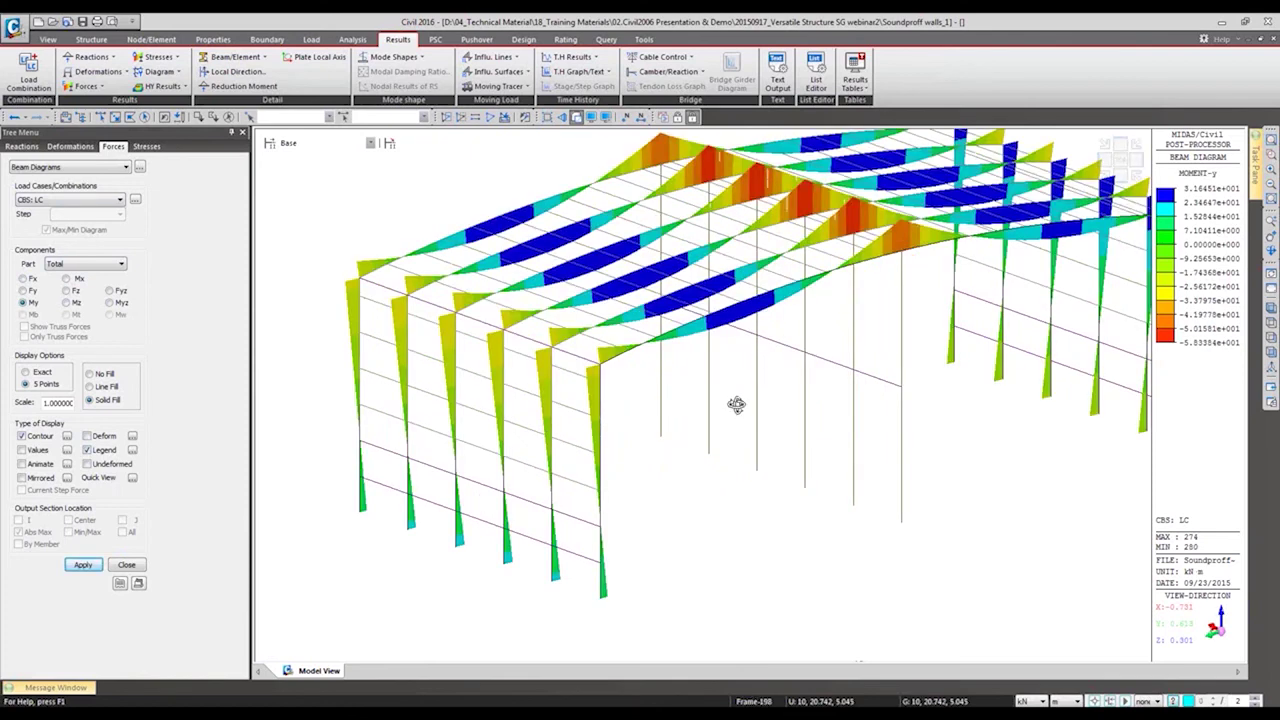
pyautogui.keyDown('ctrl'); pyautogui.moveTo(734, 403); pyautogui.dragTo(800, 388, button='middle'); pyautogui.keyUp('ctrl')
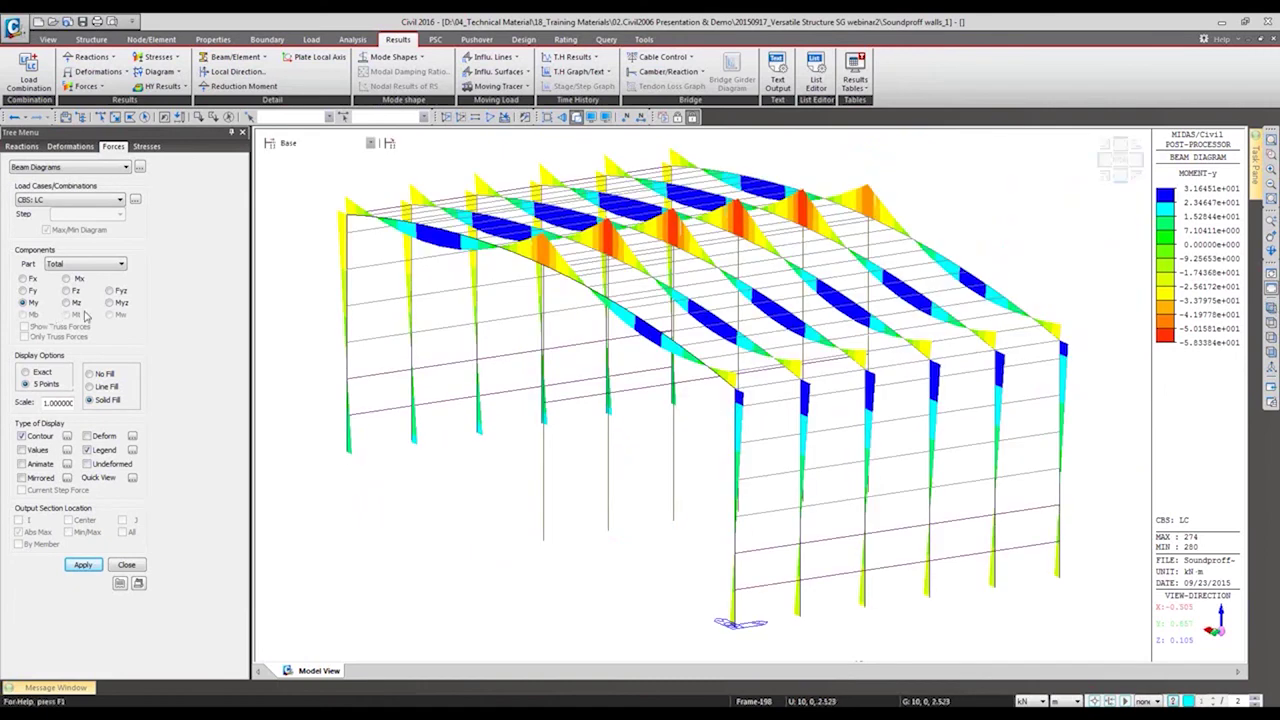
# - Display the Fz shear diagram (-29.81 to 30.07 kN) and close the settings
pyautogui.click(66, 290)
pyautogui.click(86, 565)
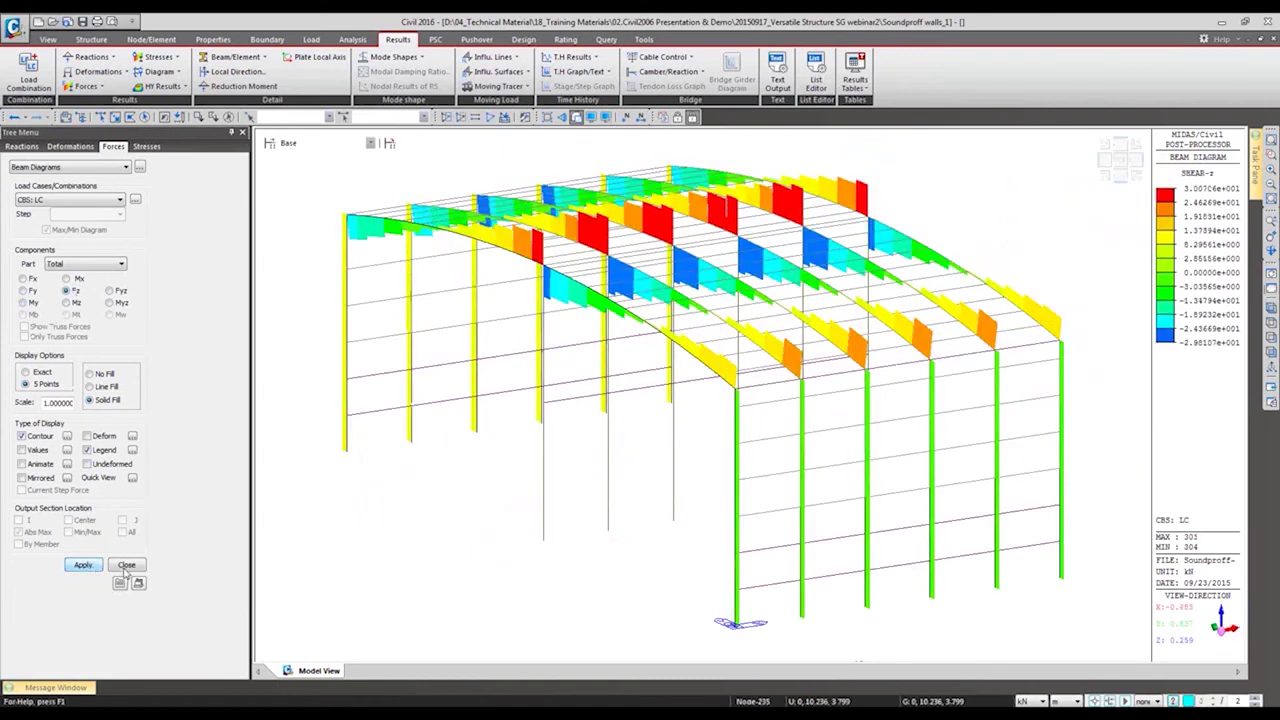
pyautogui.click(126, 565)
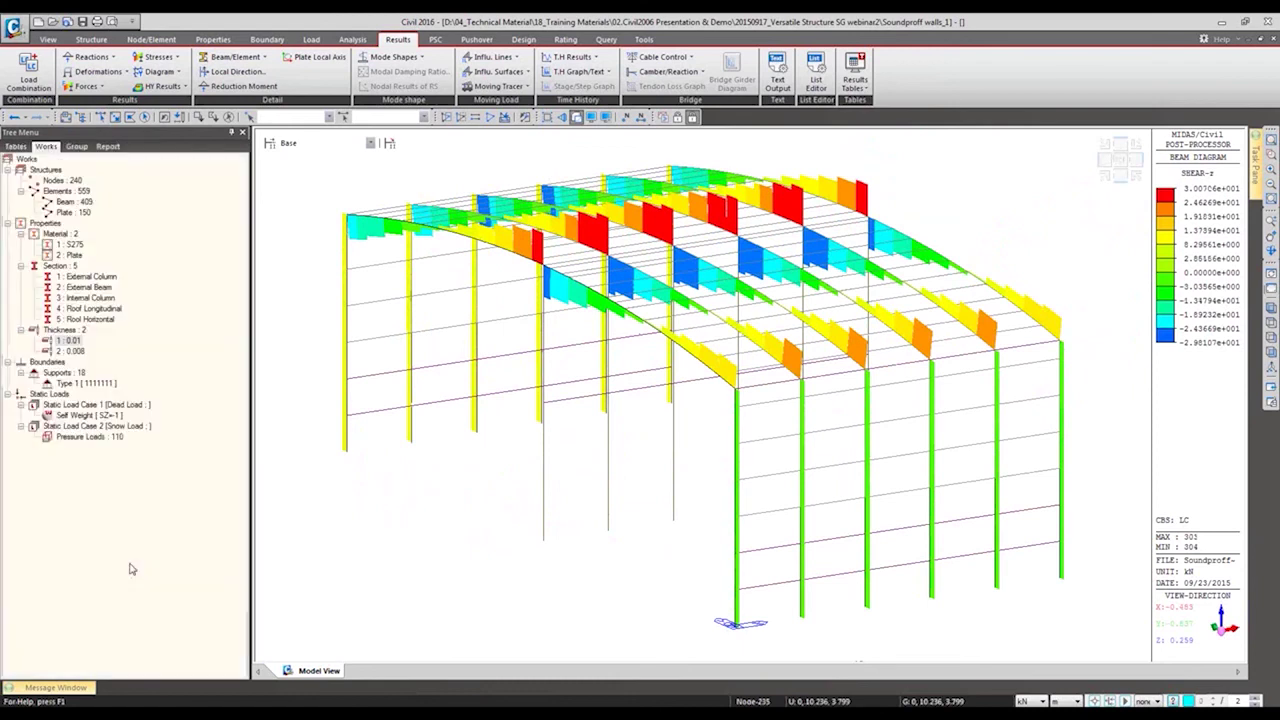
# - Run the Eurocode3-2:05 steel code check and place its results dialog beside the tree
pyautogui.click(522, 40)
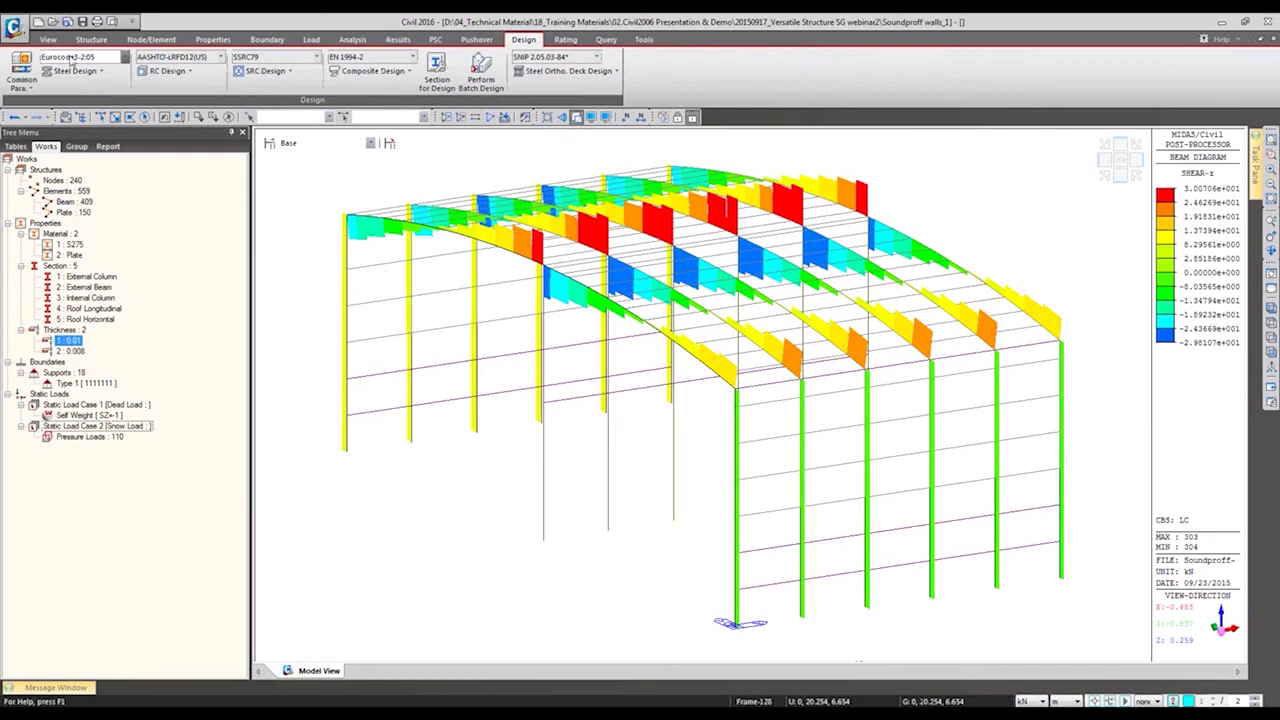
pyautogui.click(70, 71)
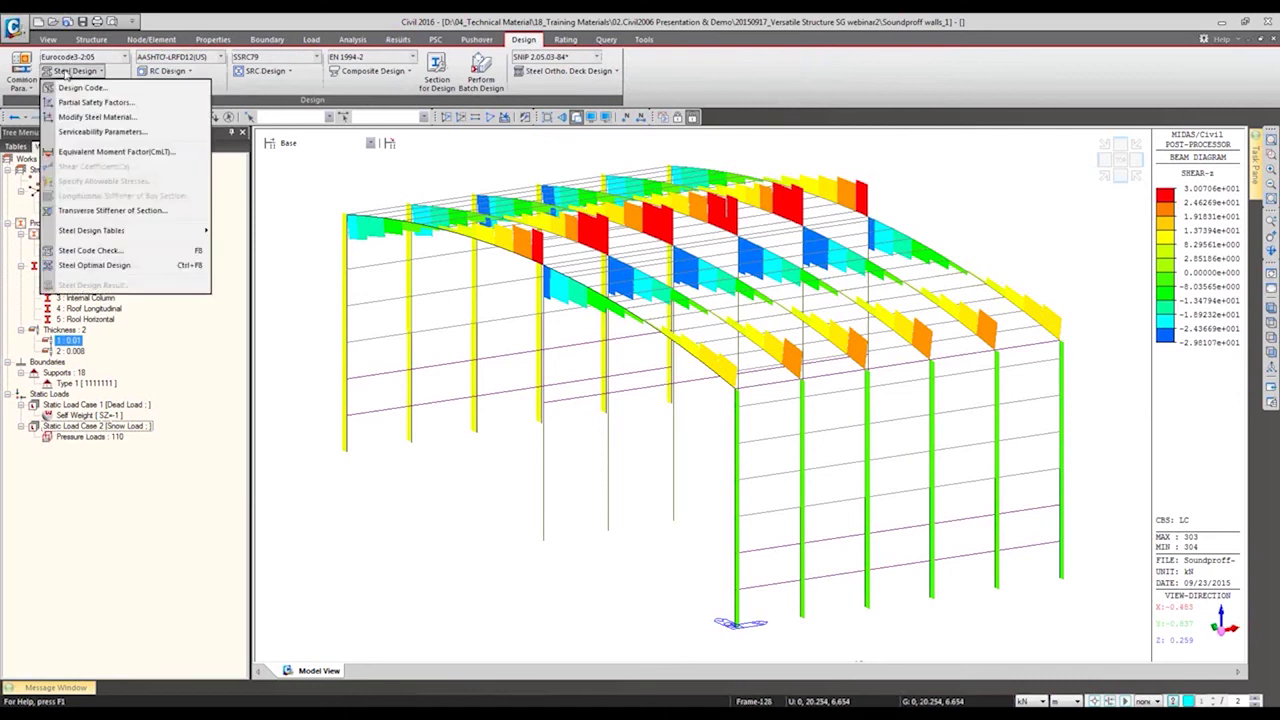
pyautogui.click(90, 250)
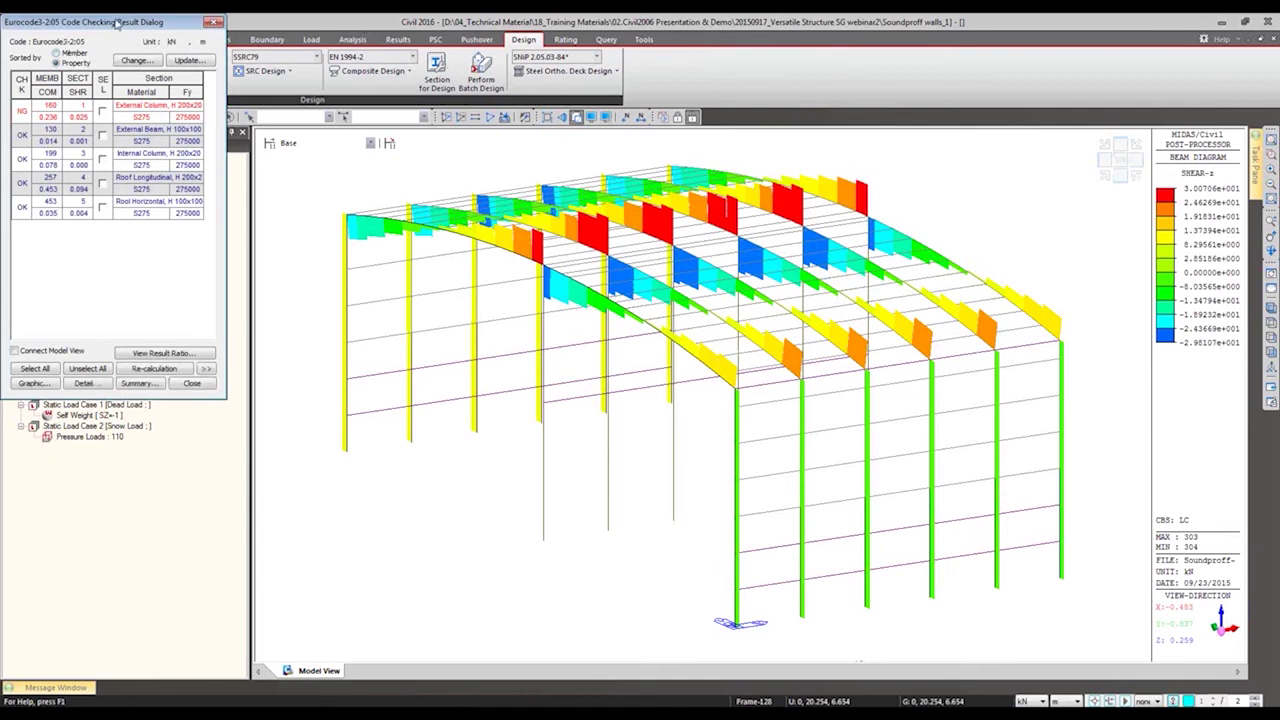
pyautogui.moveTo(117, 22); pyautogui.dragTo(303, 38)
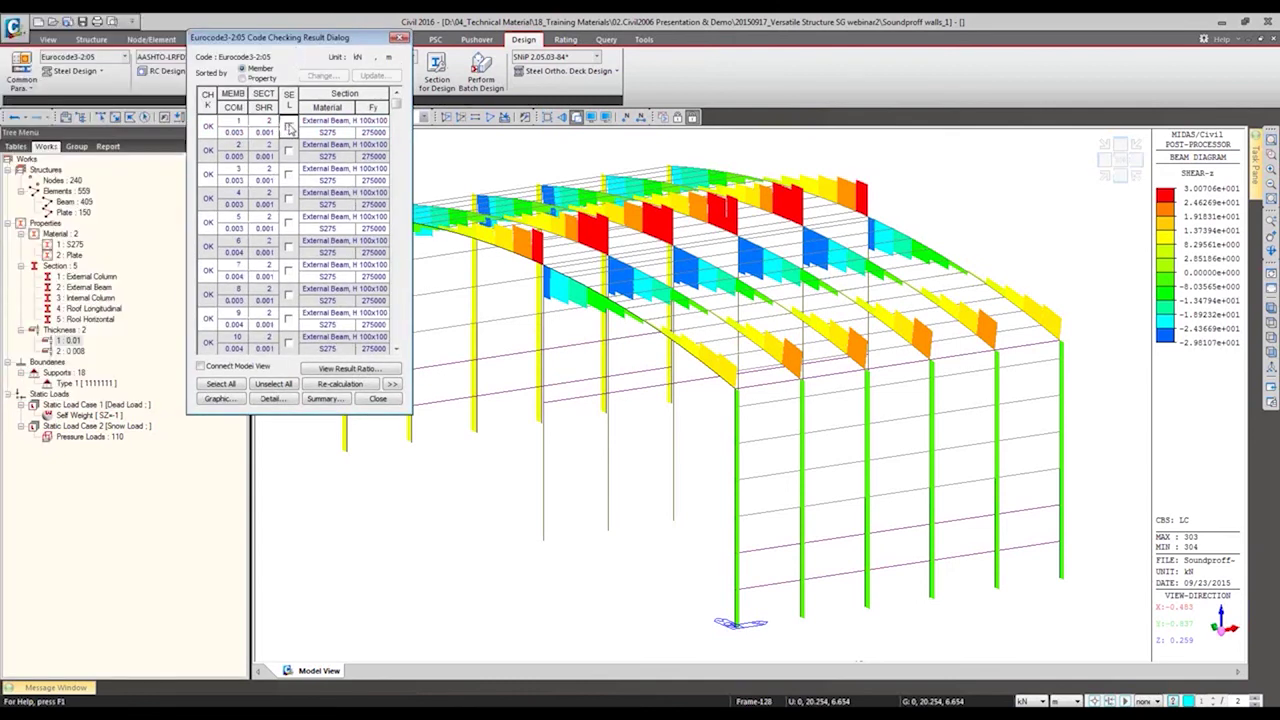
pyautogui.click(289, 127)
# - Review member 1's graphical design report in the Preview Window, then close it
pyautogui.click(222, 398)
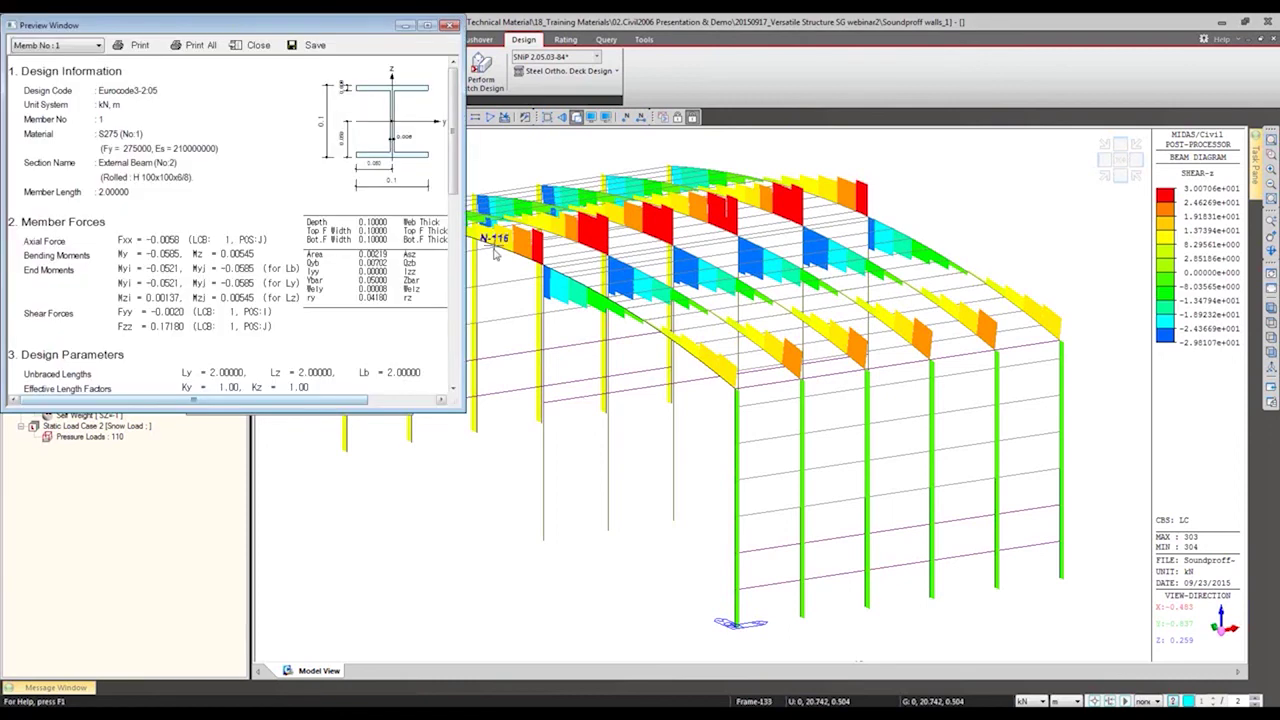
pyautogui.scroll(-2, 290, 267)
pyautogui.moveTo(462, 408); pyautogui.dragTo(540, 577)
pyautogui.scroll(-5, 398, 397)
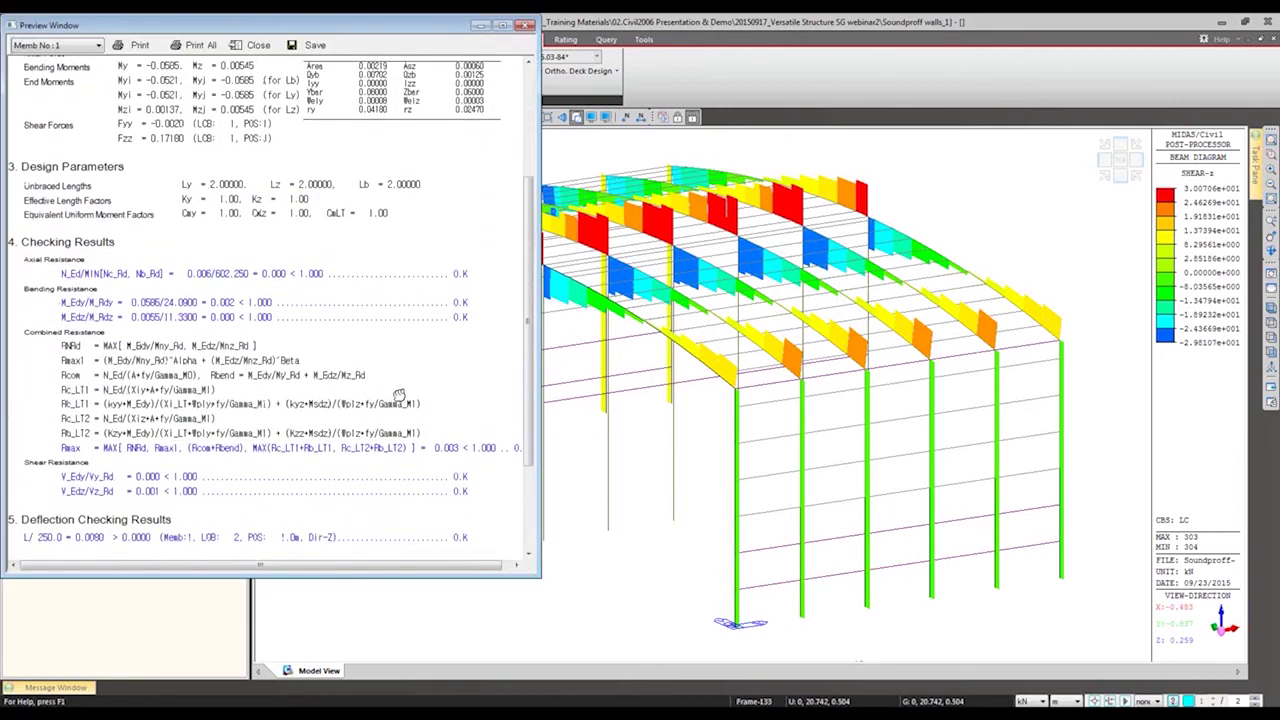
pyautogui.scroll(1, 330, 380)
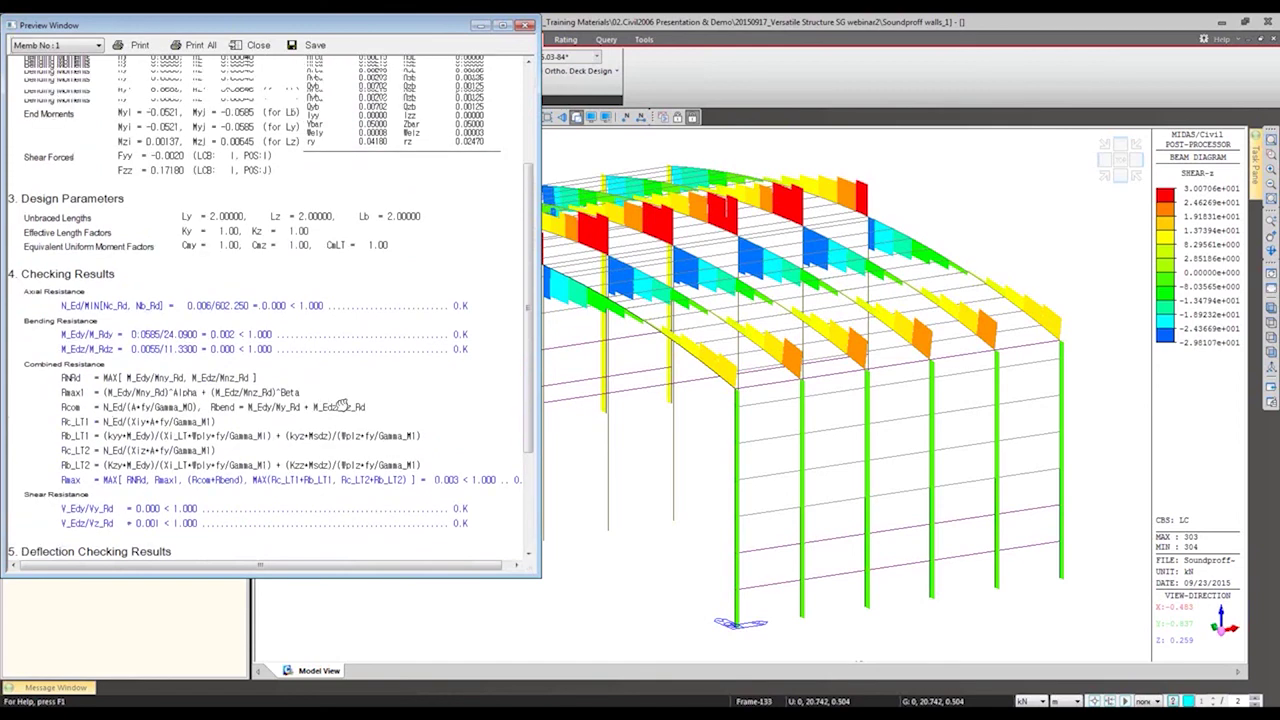
pyautogui.scroll(2, 350, 450)
pyautogui.scroll(3, 335, 320)
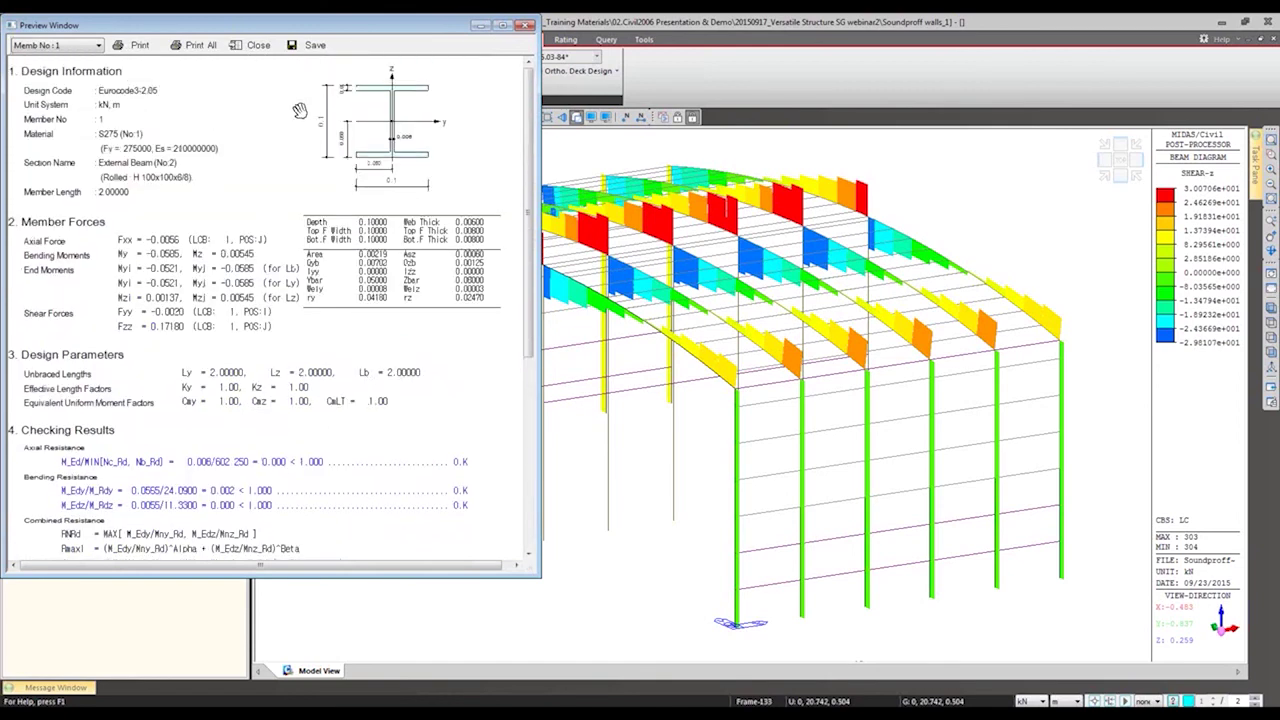
pyautogui.click(248, 45)
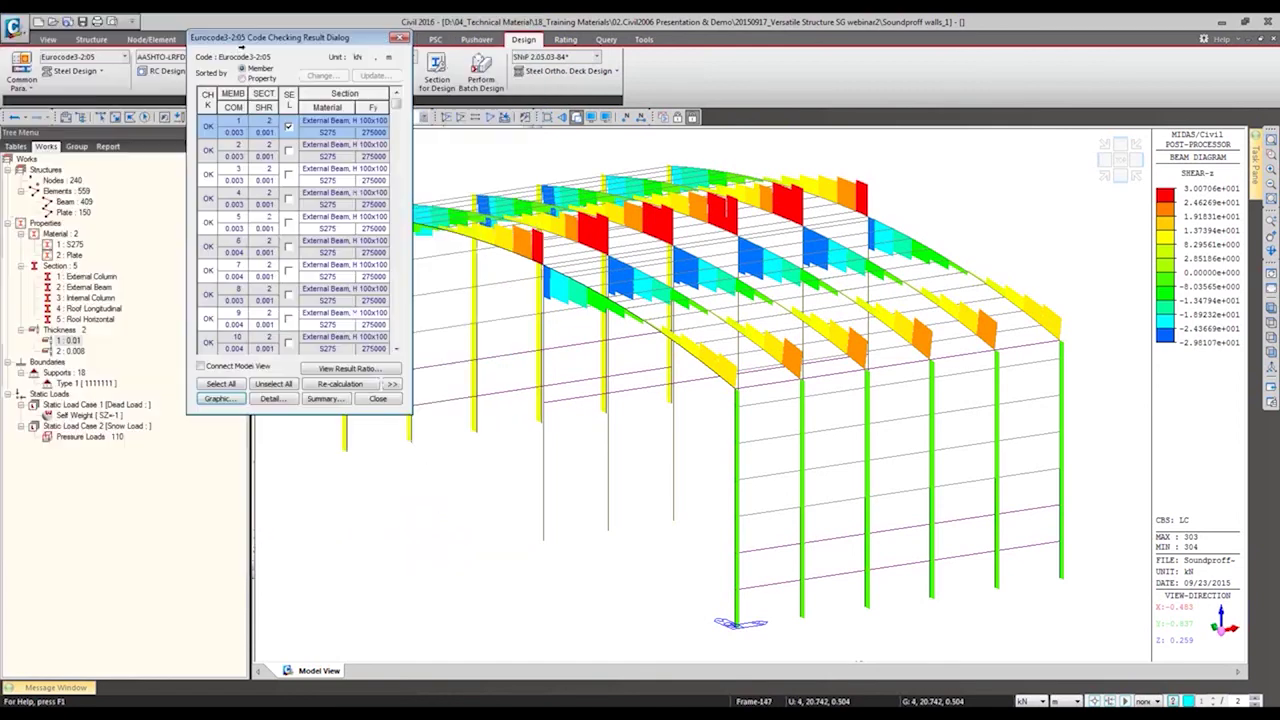
pyautogui.click(270, 399)
# - Read member 1's text report, highlighting its maximum deflection check results
pyautogui.click(472, 488)
pyautogui.scroll(-20, 490, 460)
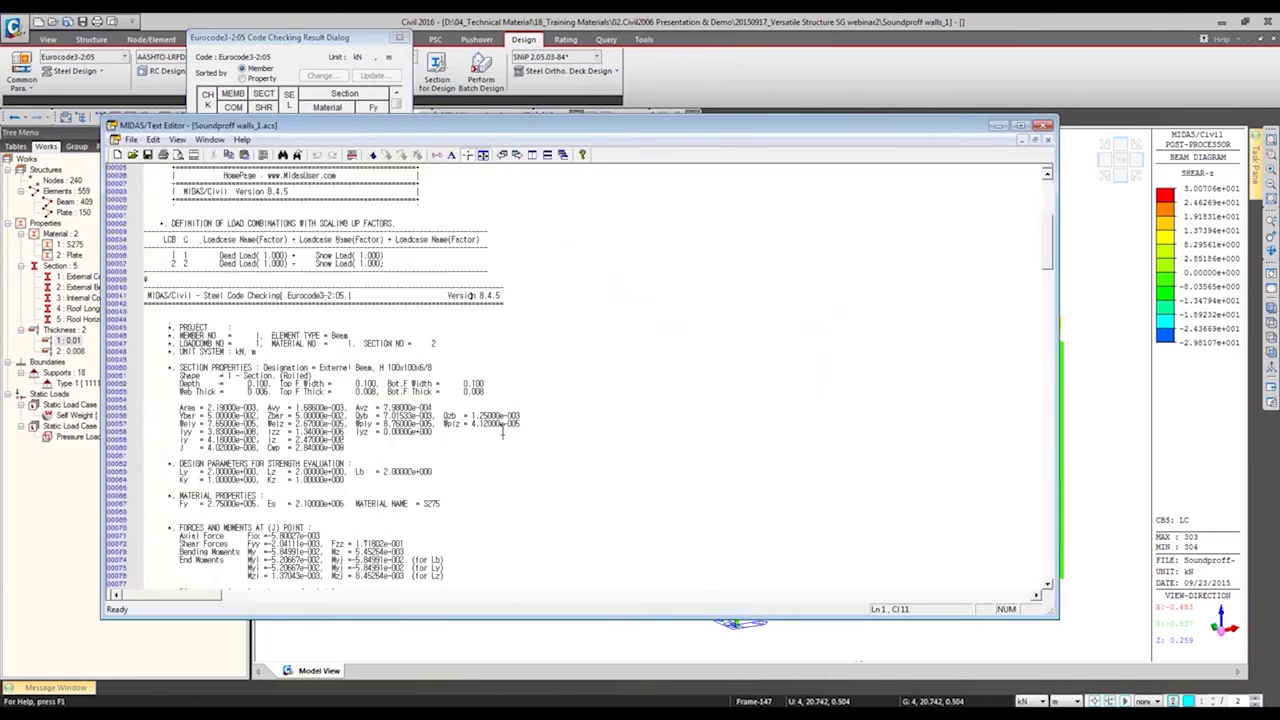
pyautogui.scroll(-10, 519, 426)
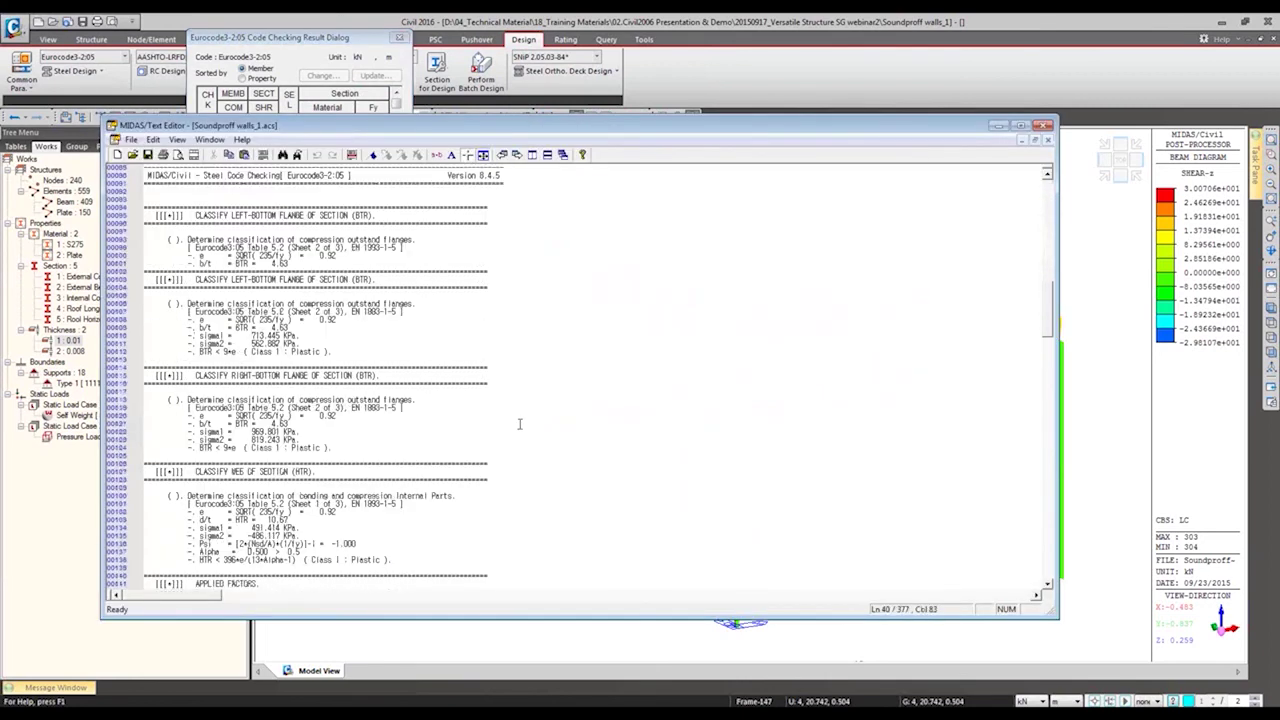
pyautogui.moveTo(1047, 325); pyautogui.dragTo(1012, 578)
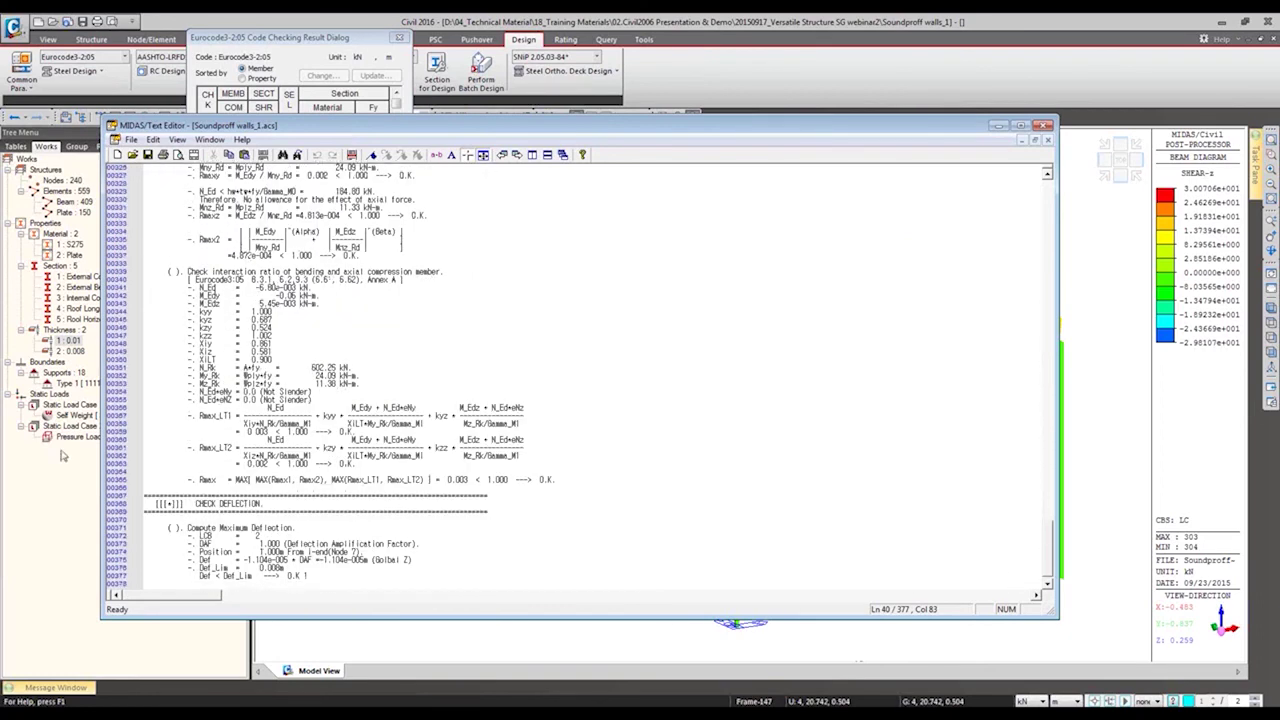
pyautogui.click(184, 517)
pyautogui.moveTo(170, 515); pyautogui.dragTo(387, 590)
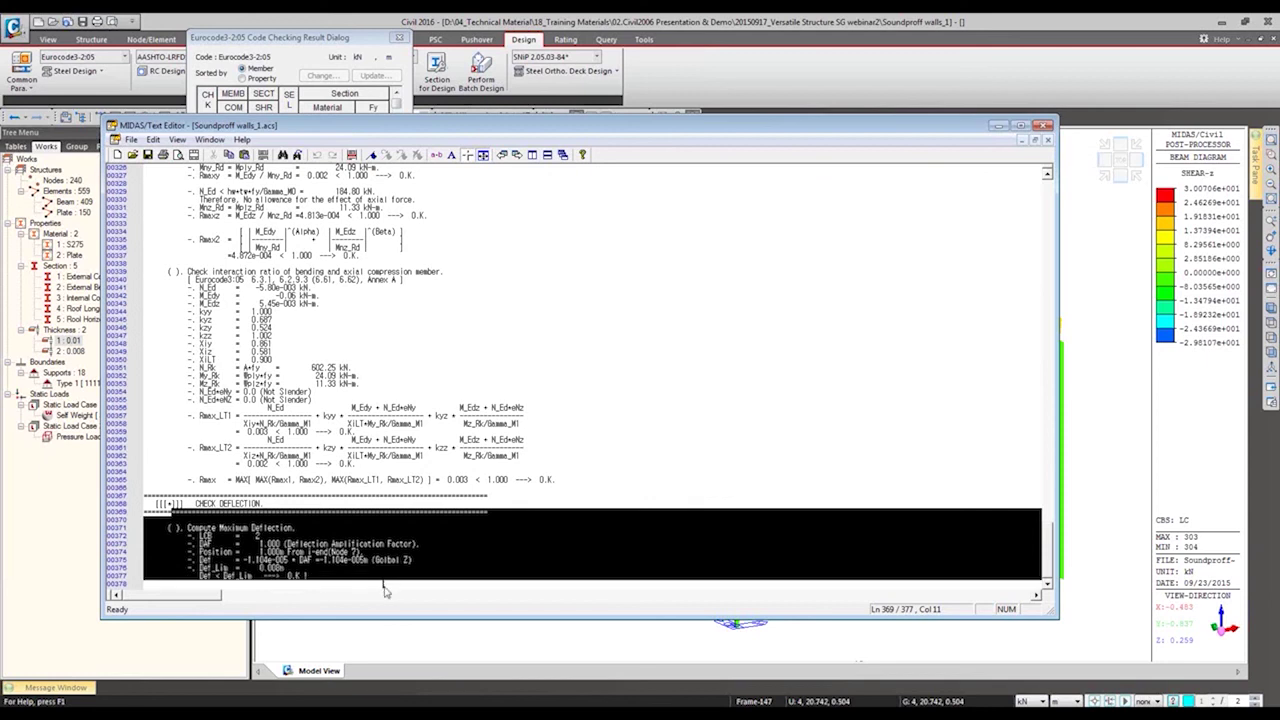
pyautogui.click(322, 576)
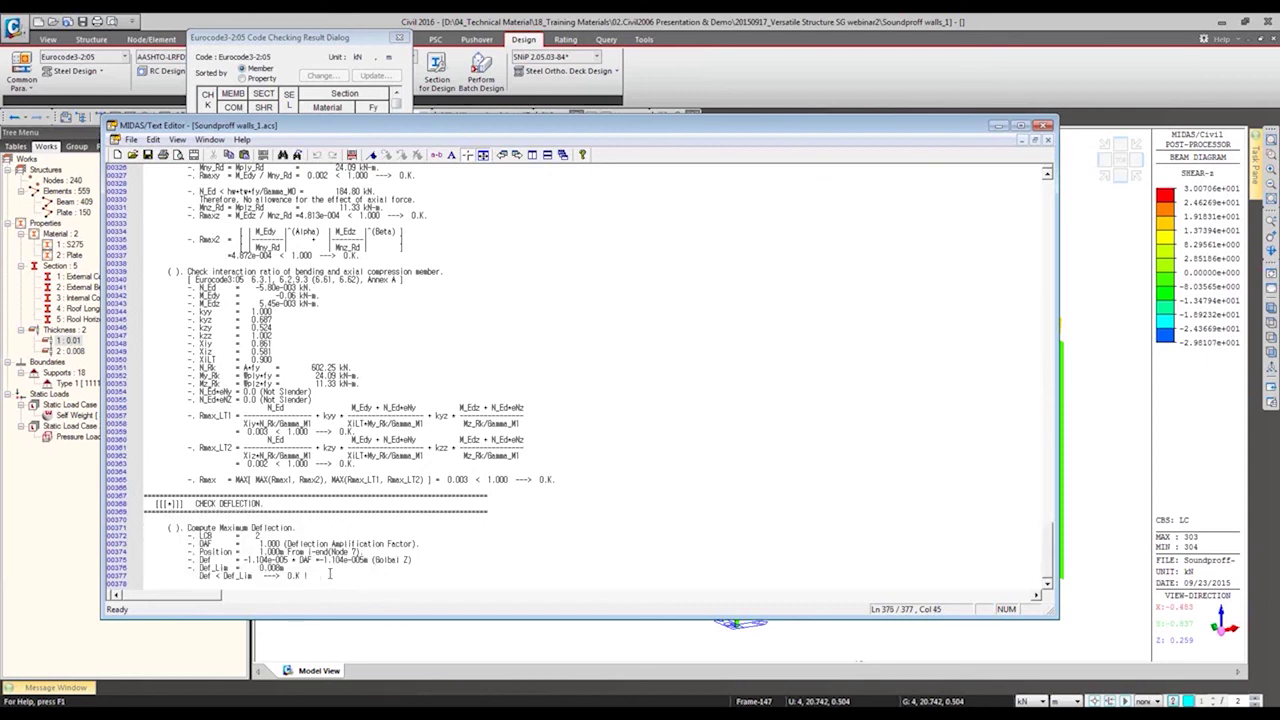
pyautogui.moveTo(322, 576); pyautogui.dragTo(170, 527)
pyautogui.click(316, 578)
# - Close the report without saving, close the code check results, and return to PowerPoint
pyautogui.click(1043, 126)
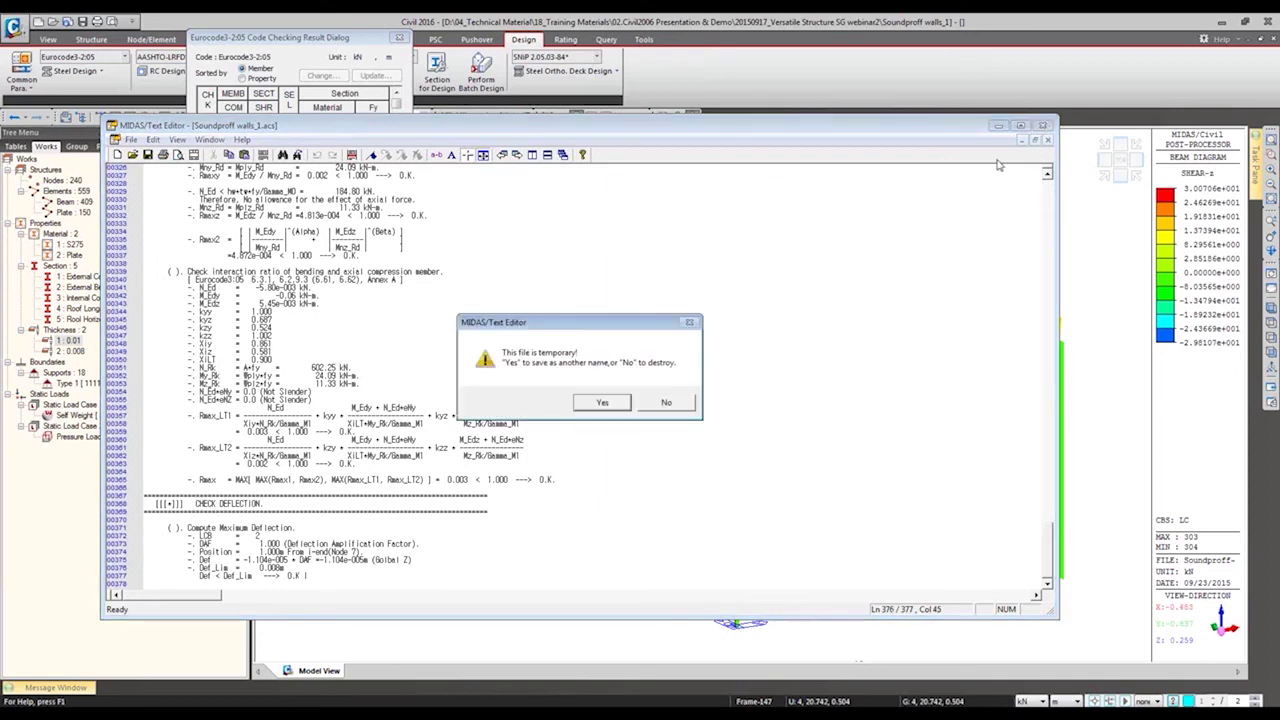
pyautogui.click(674, 405)
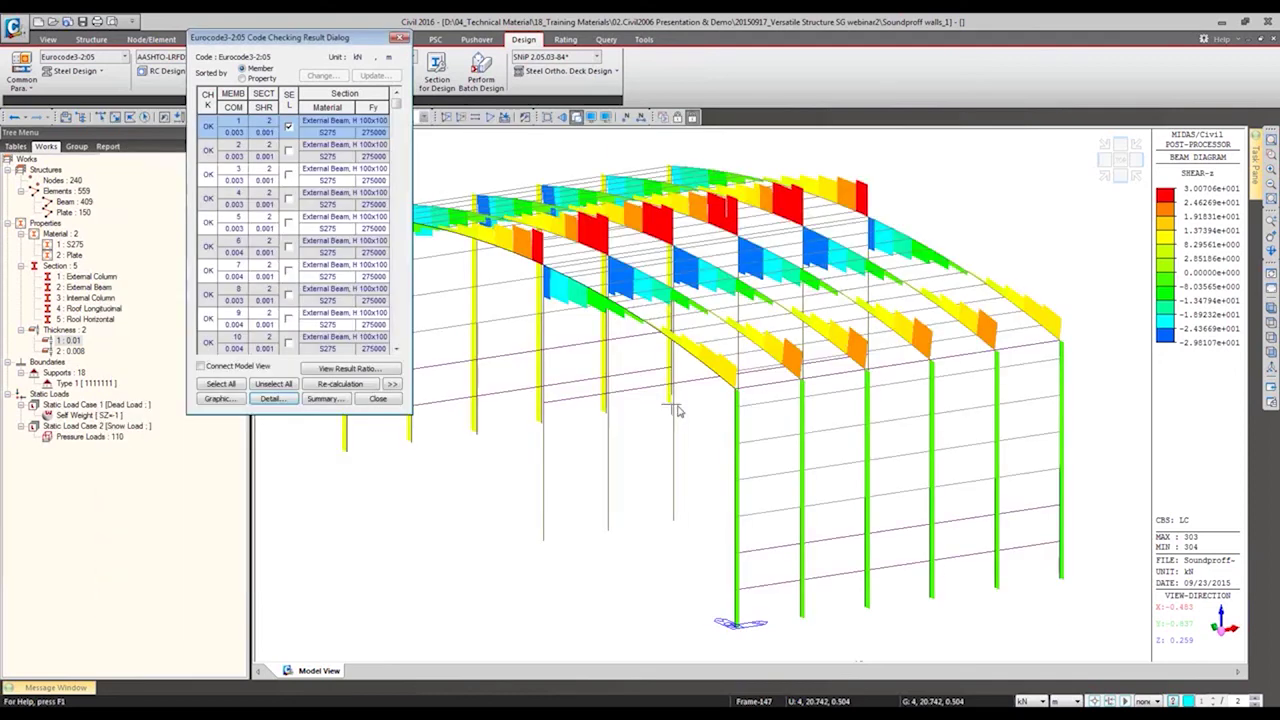
pyautogui.click(372, 402)
pyautogui.hotkey('alt', 'Tab')
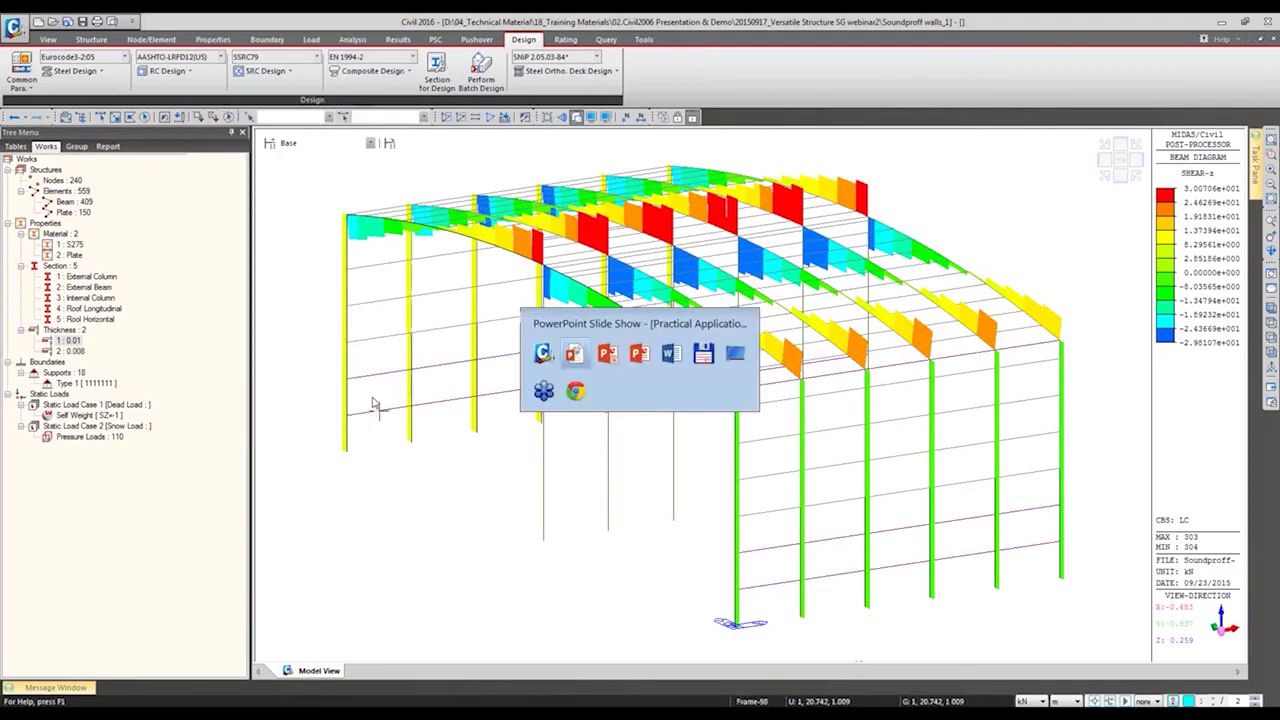